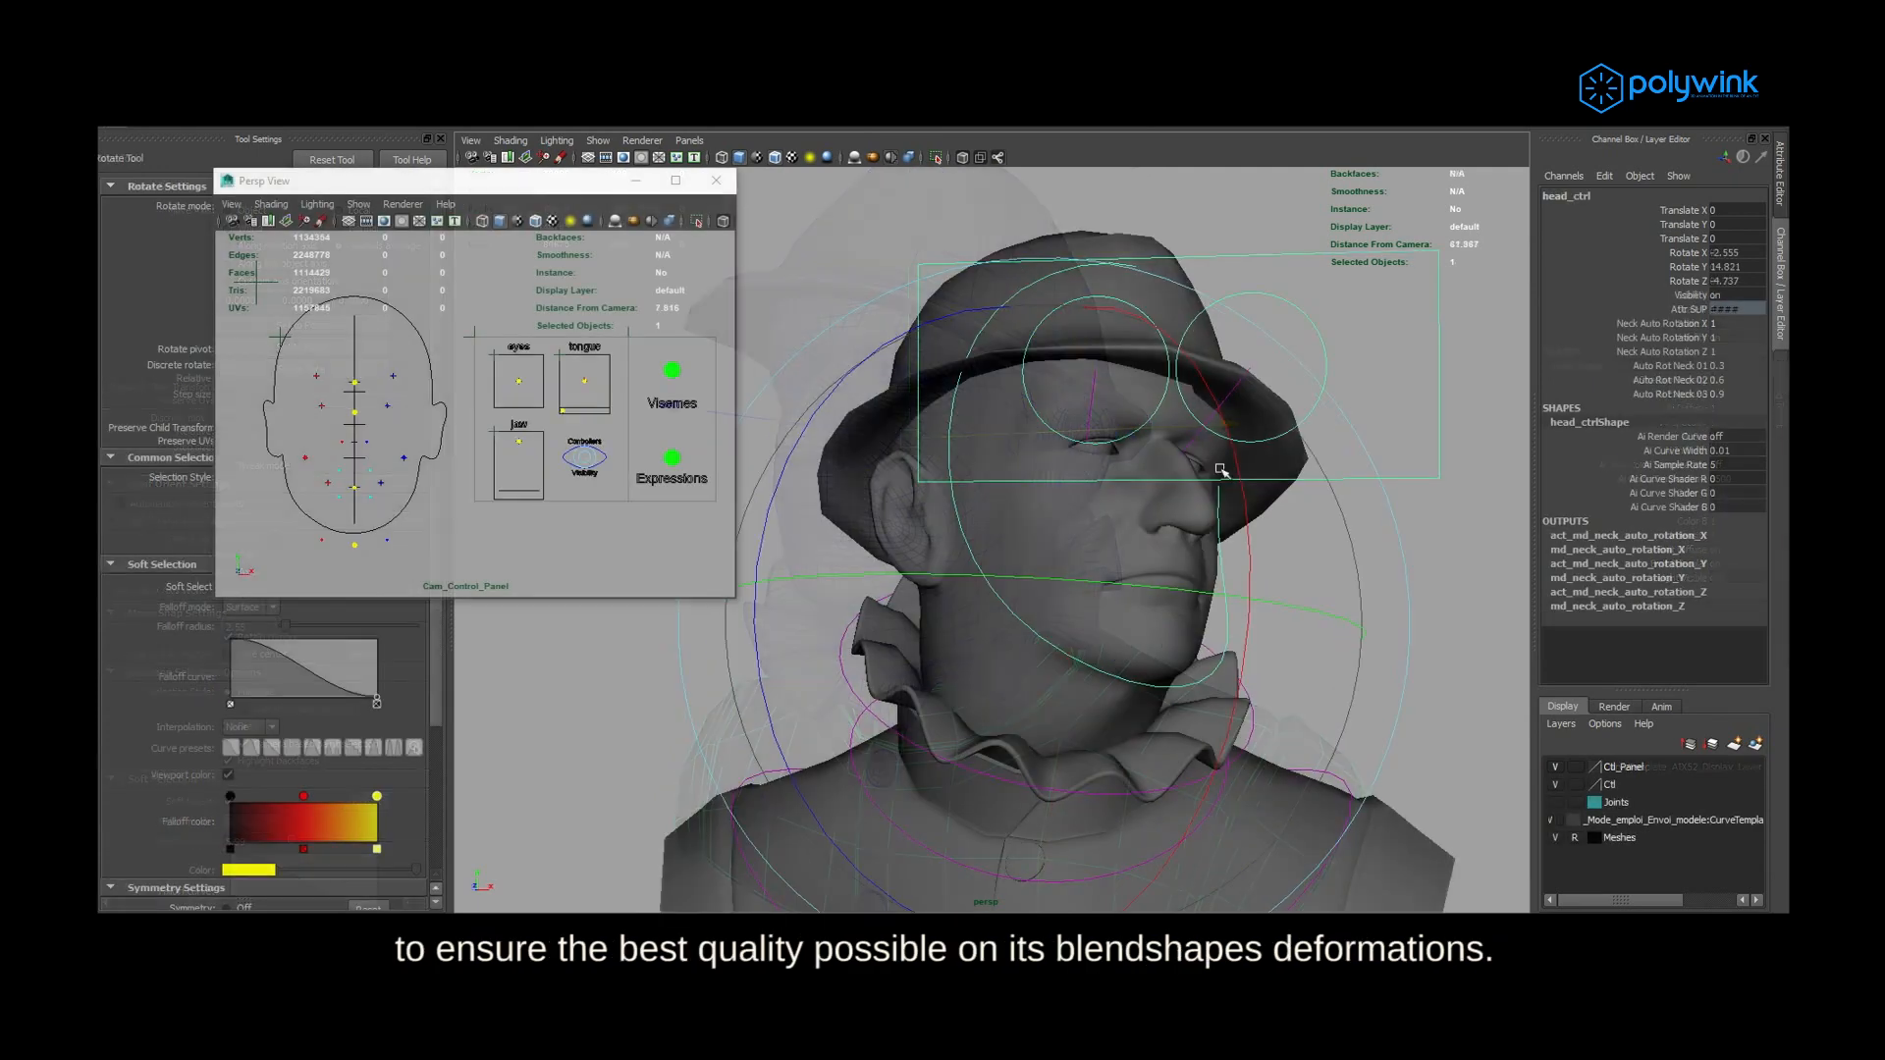
Test the jaw control with Chew Activate at 10 and scrub its Wide Opened value
left_click(1653, 336)
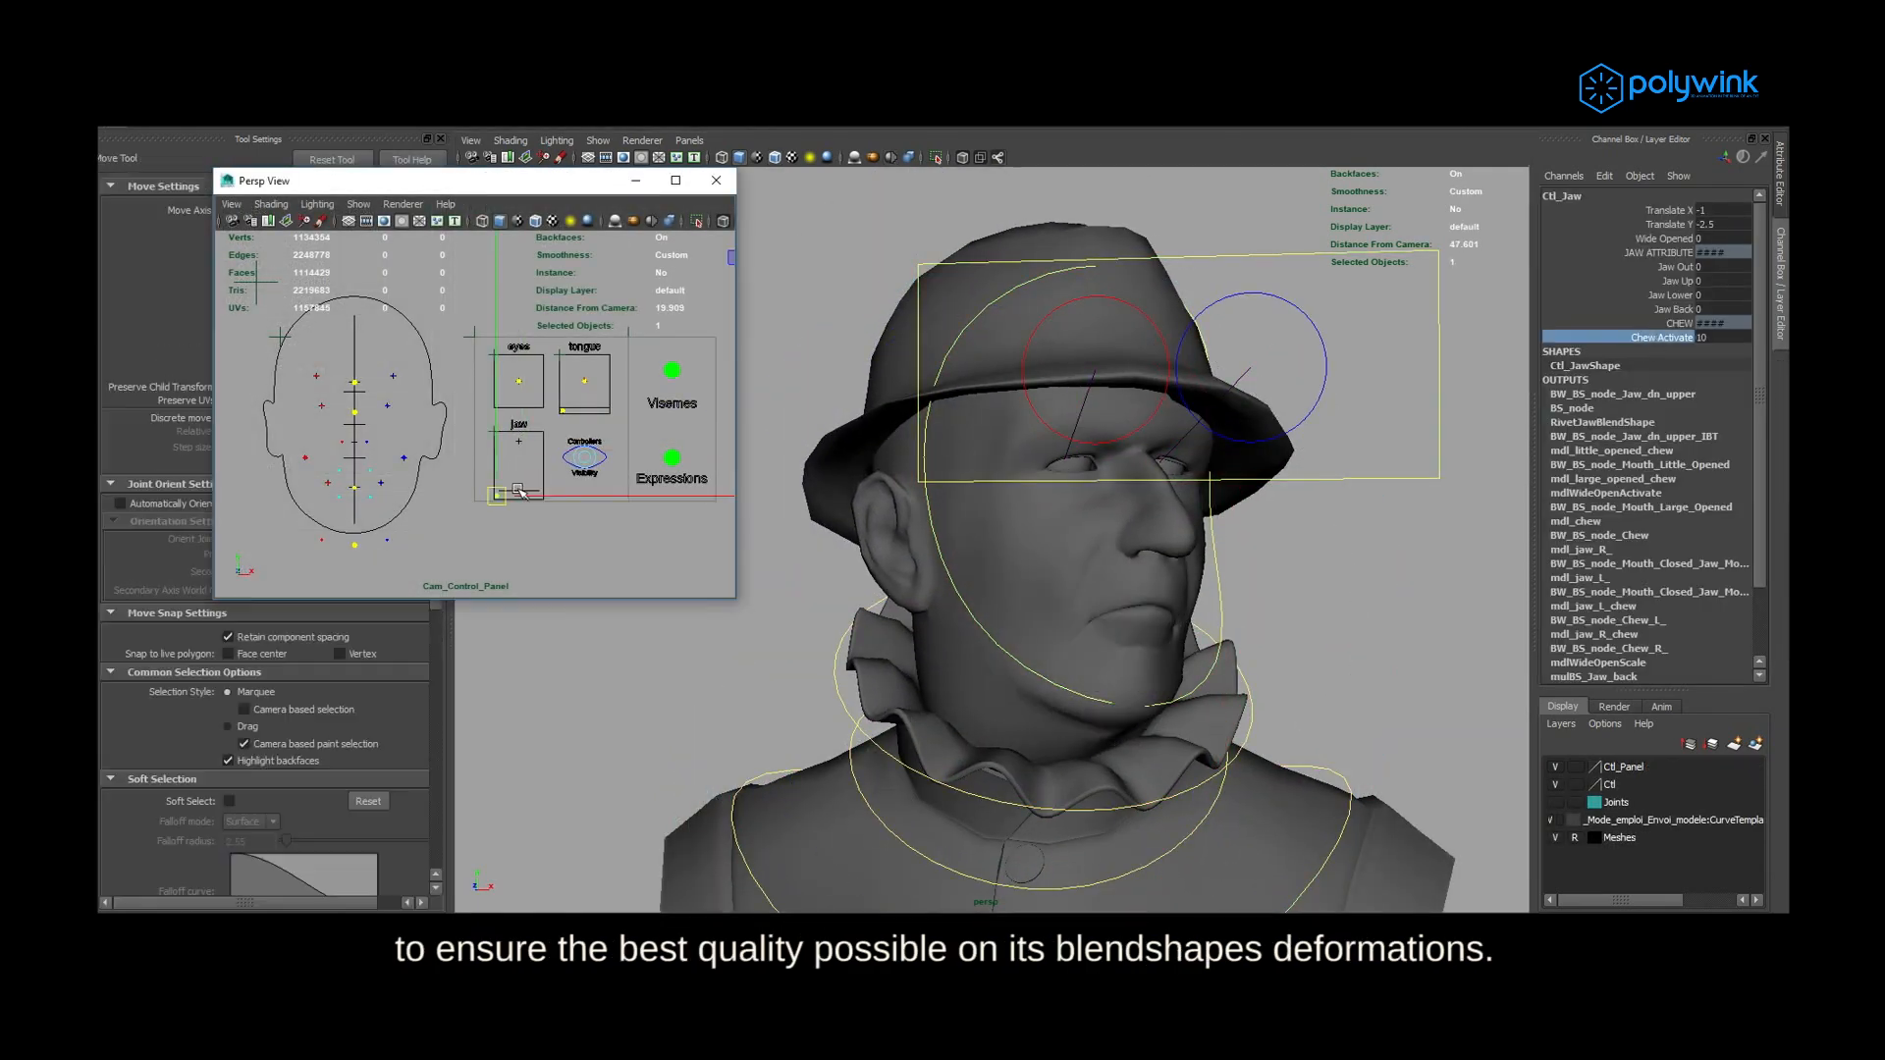
left_click(1668, 238)
middle_click_drag(710, 532, 638, 532)
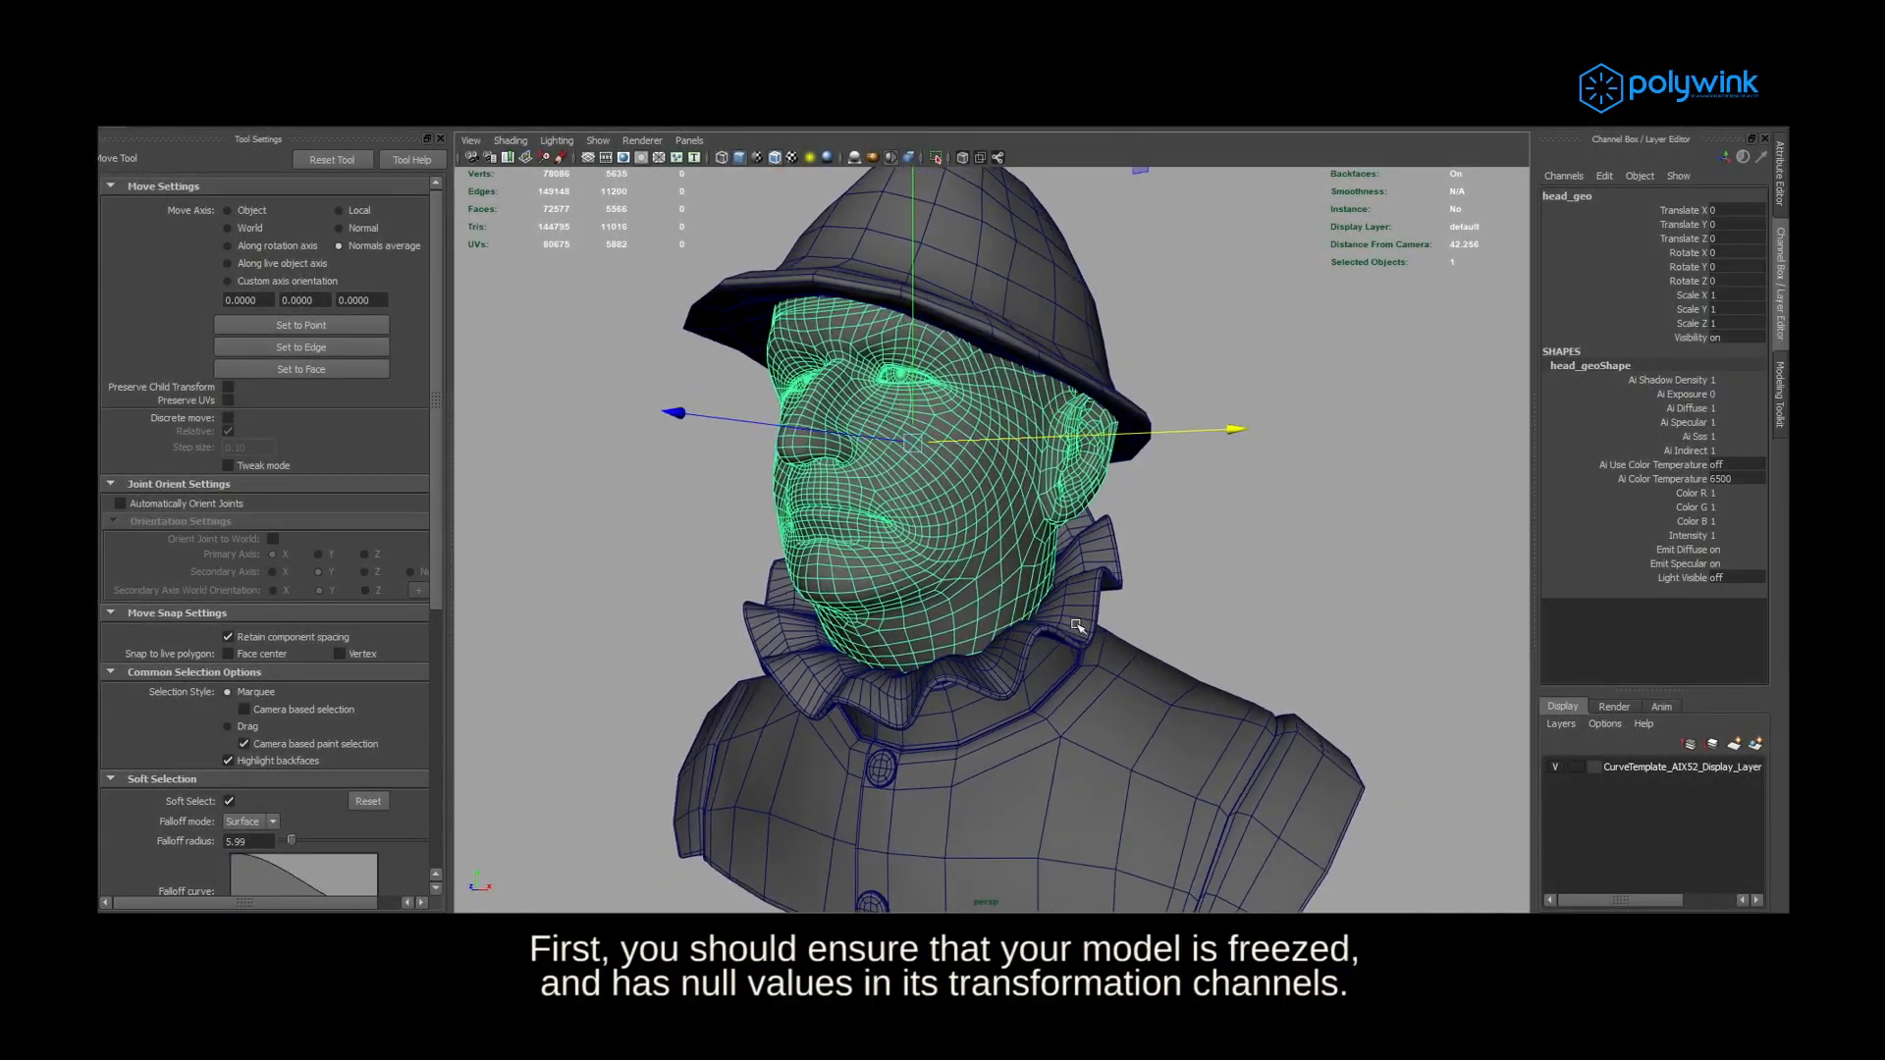
Select the ruffled collar, the bust and the hat in turn to check their transform channels
left_click(1077, 625)
left_click(1106, 705)
left_click(1011, 314)
mouse_move(1120, 551)
left_mouse_down("alt")
mouse_move(1211, 543)
mouse_move(1146, 540)
left_mouse_up("alt")
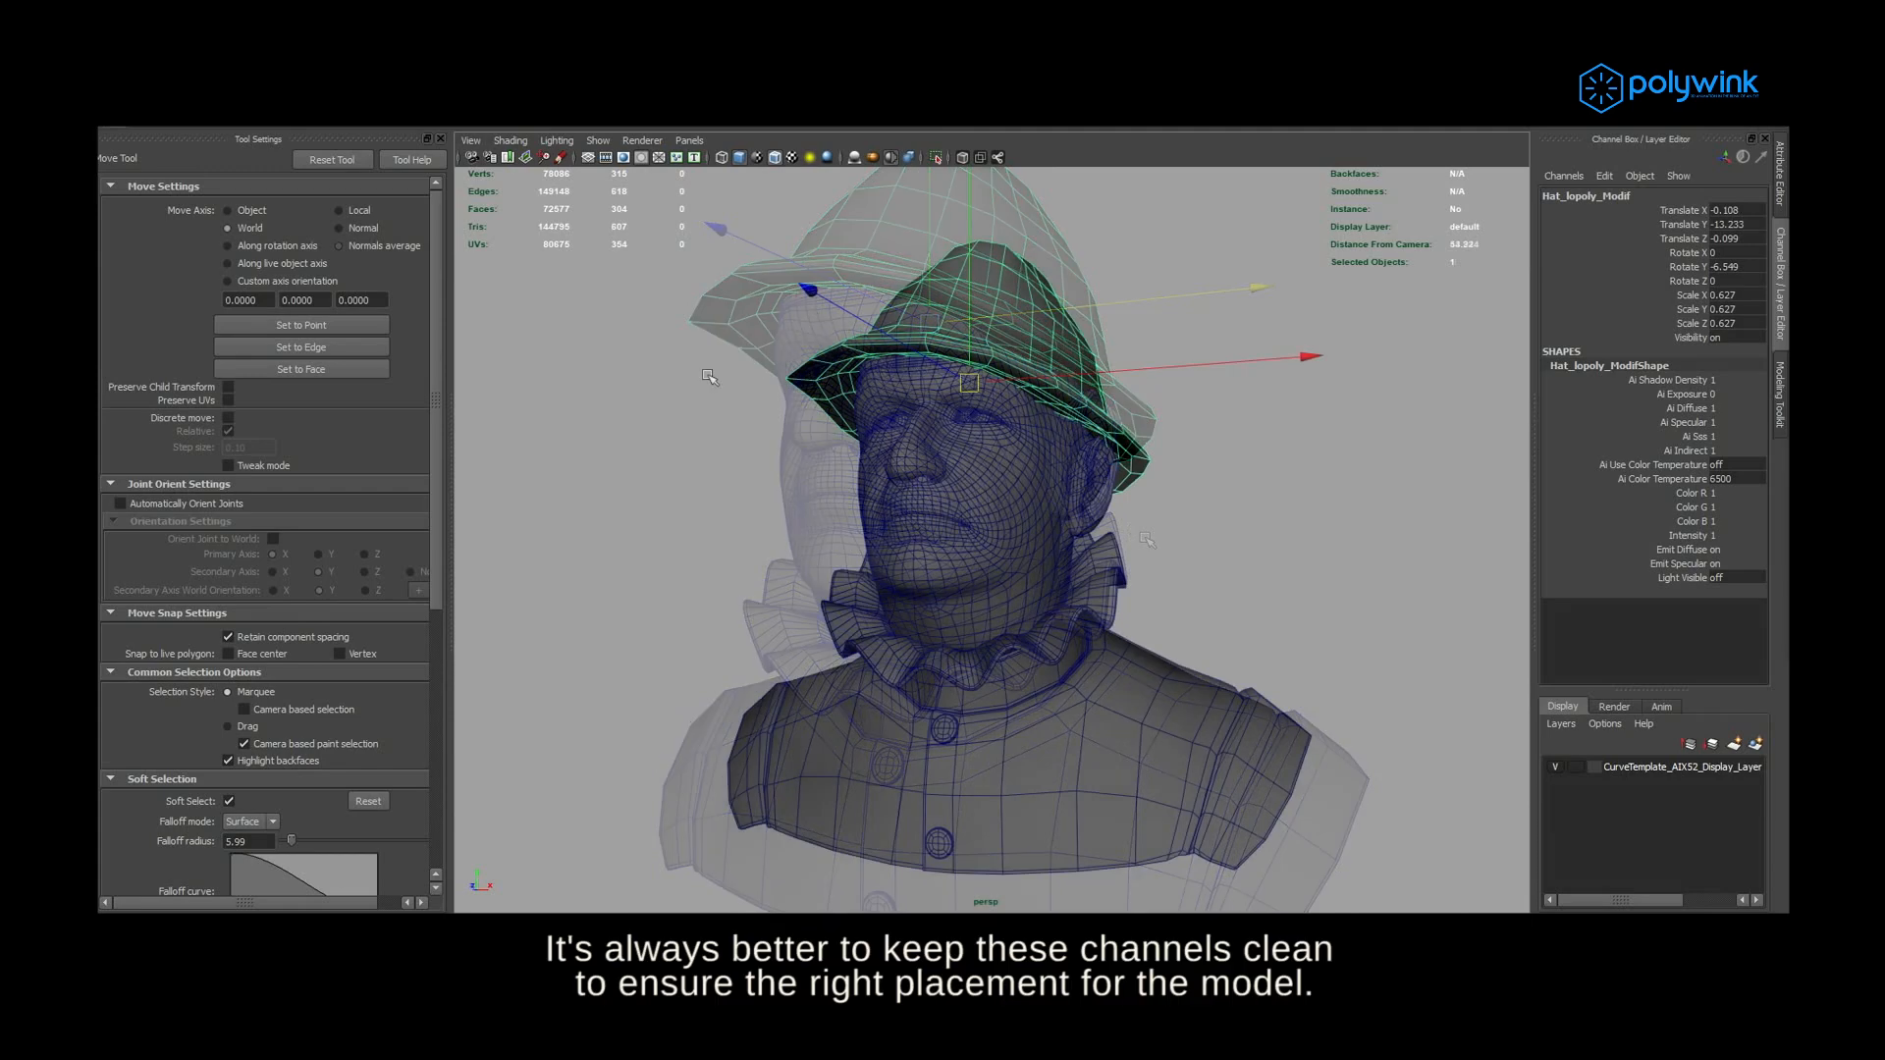
Freeze all transformations on every mesh of the character and clear the selection
left_click_drag(667, 285, 1244, 836)
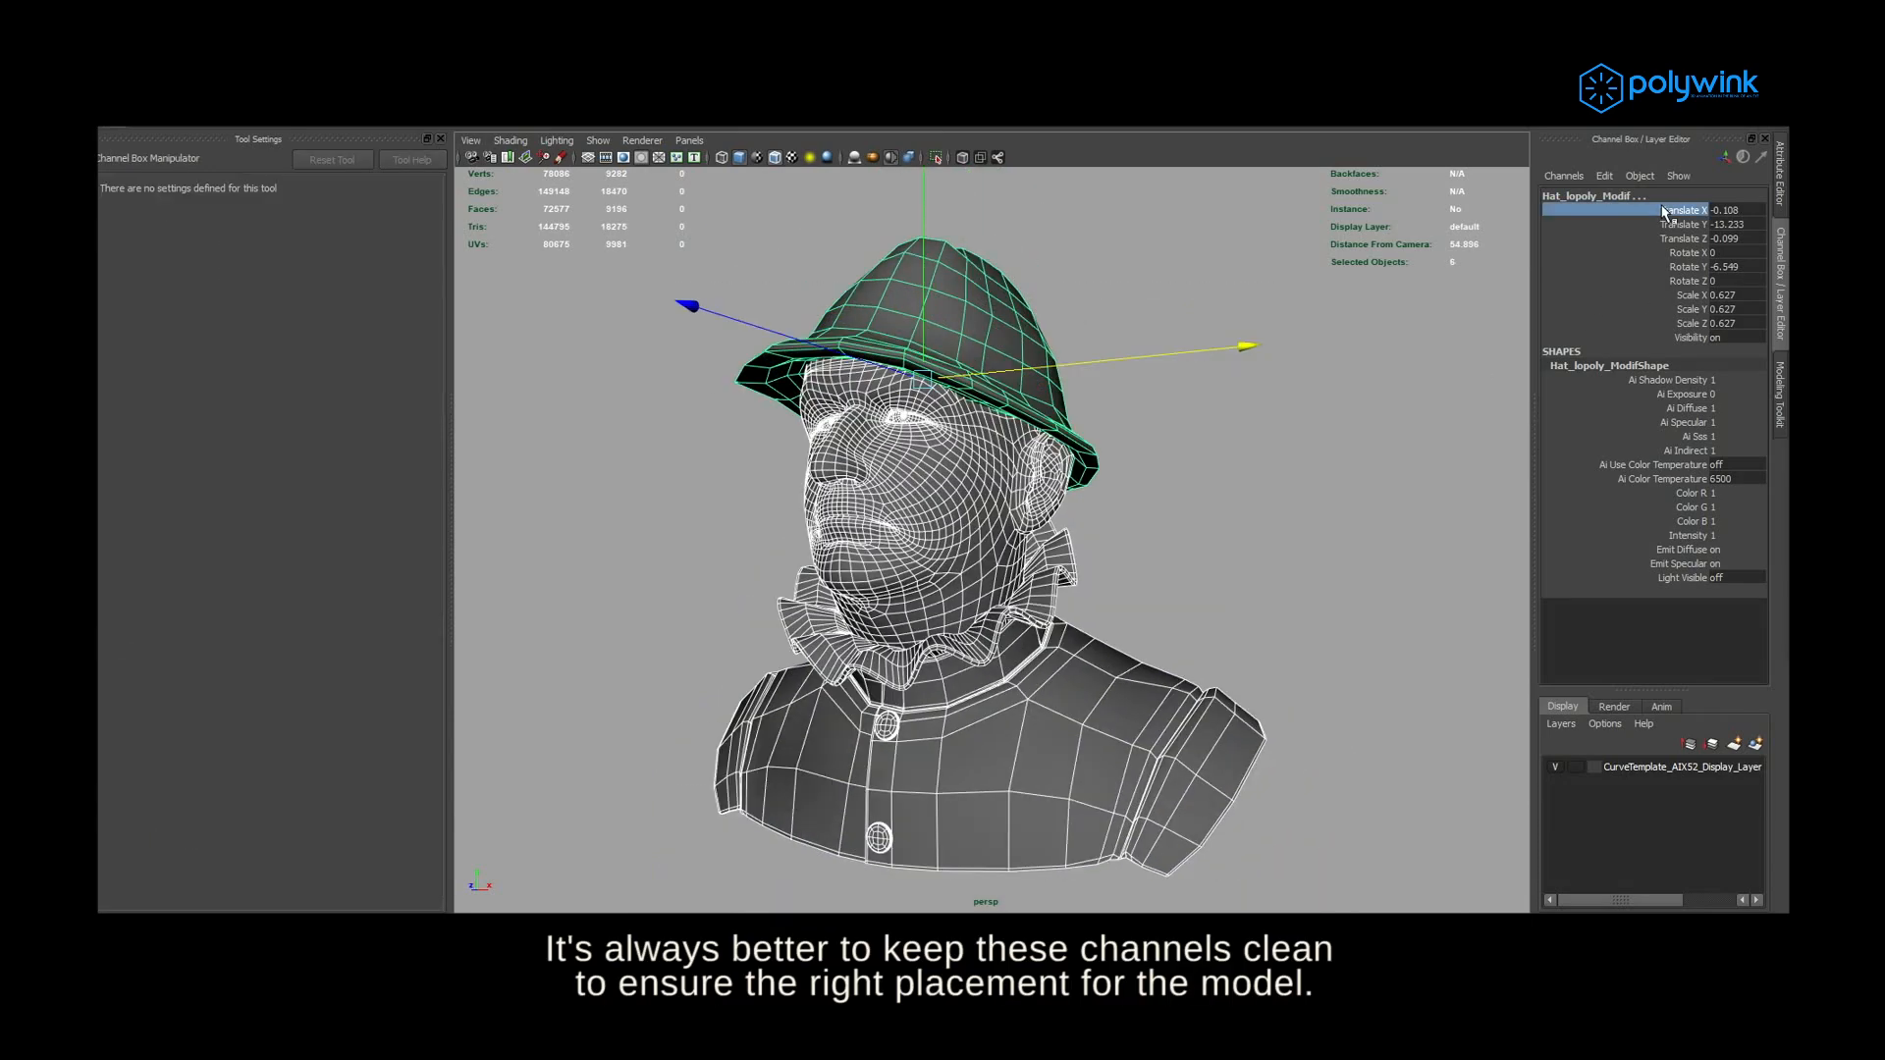
right_click(1661, 204)
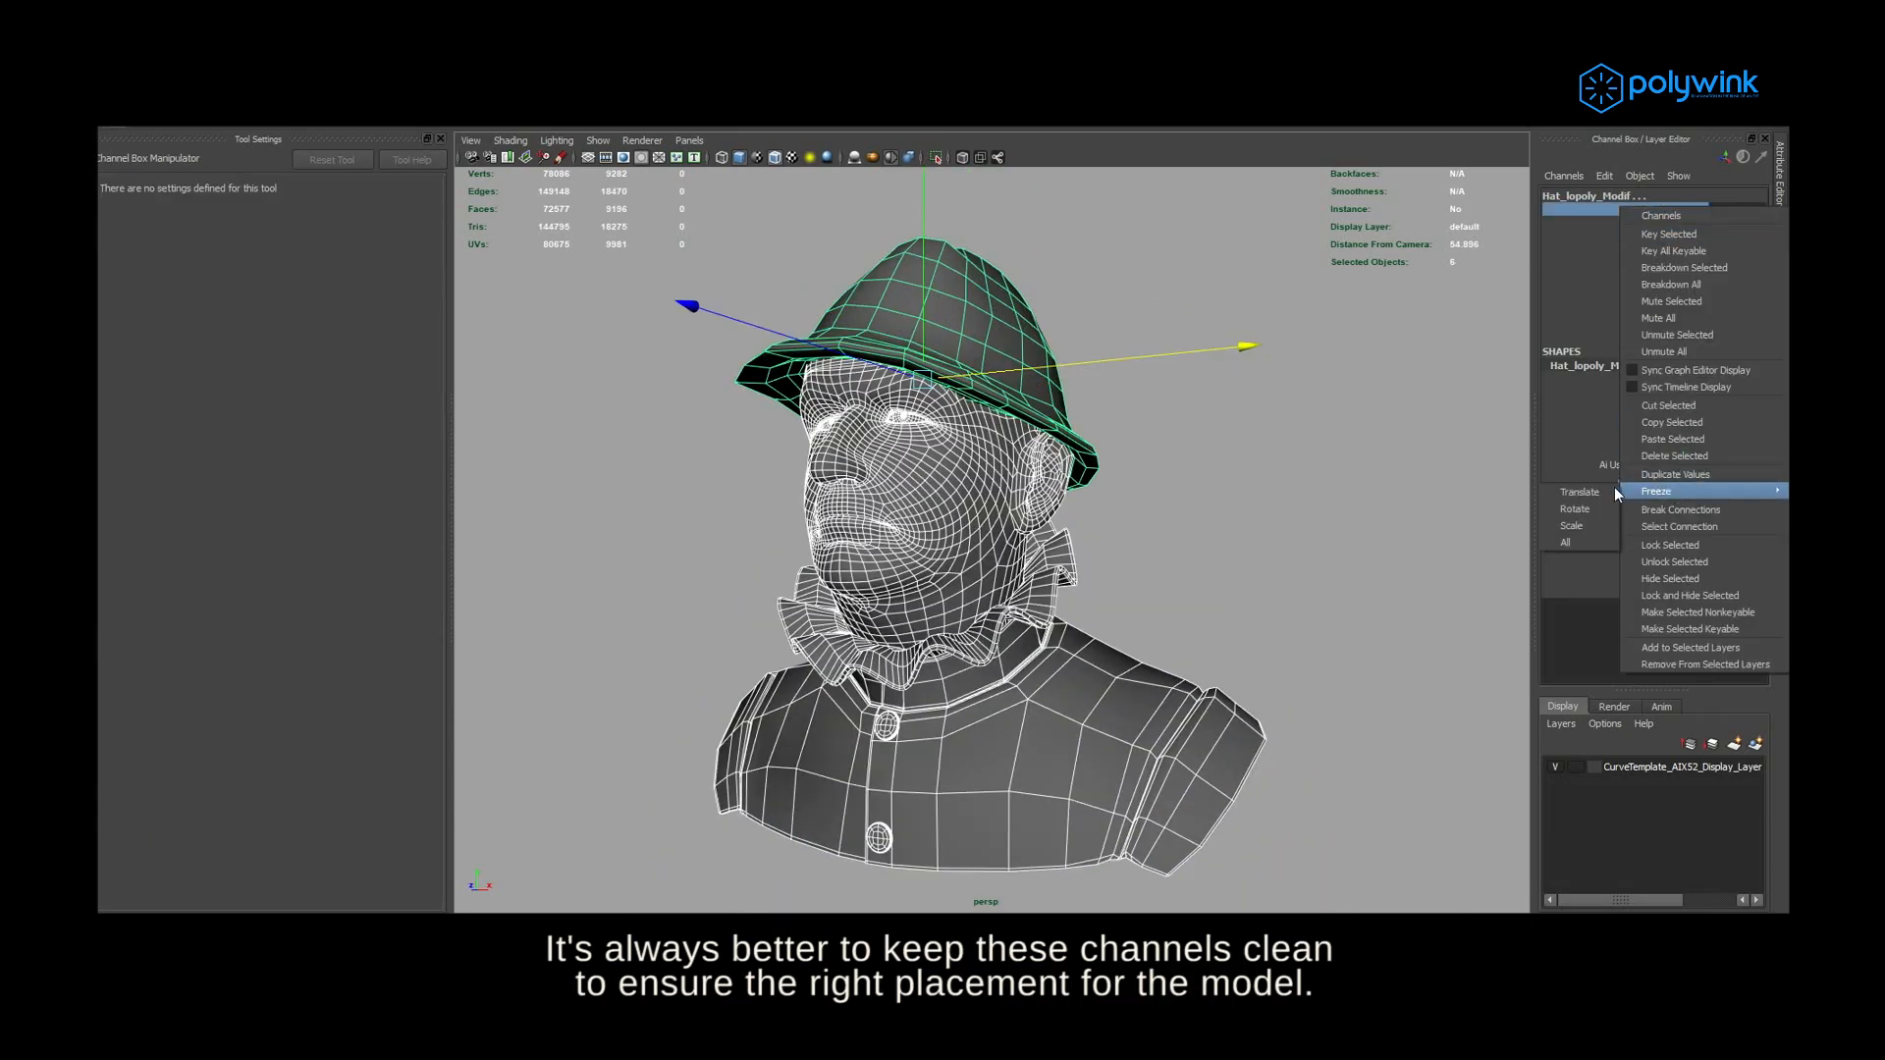
left_click(1570, 539)
key("w")
left_click(1194, 530)
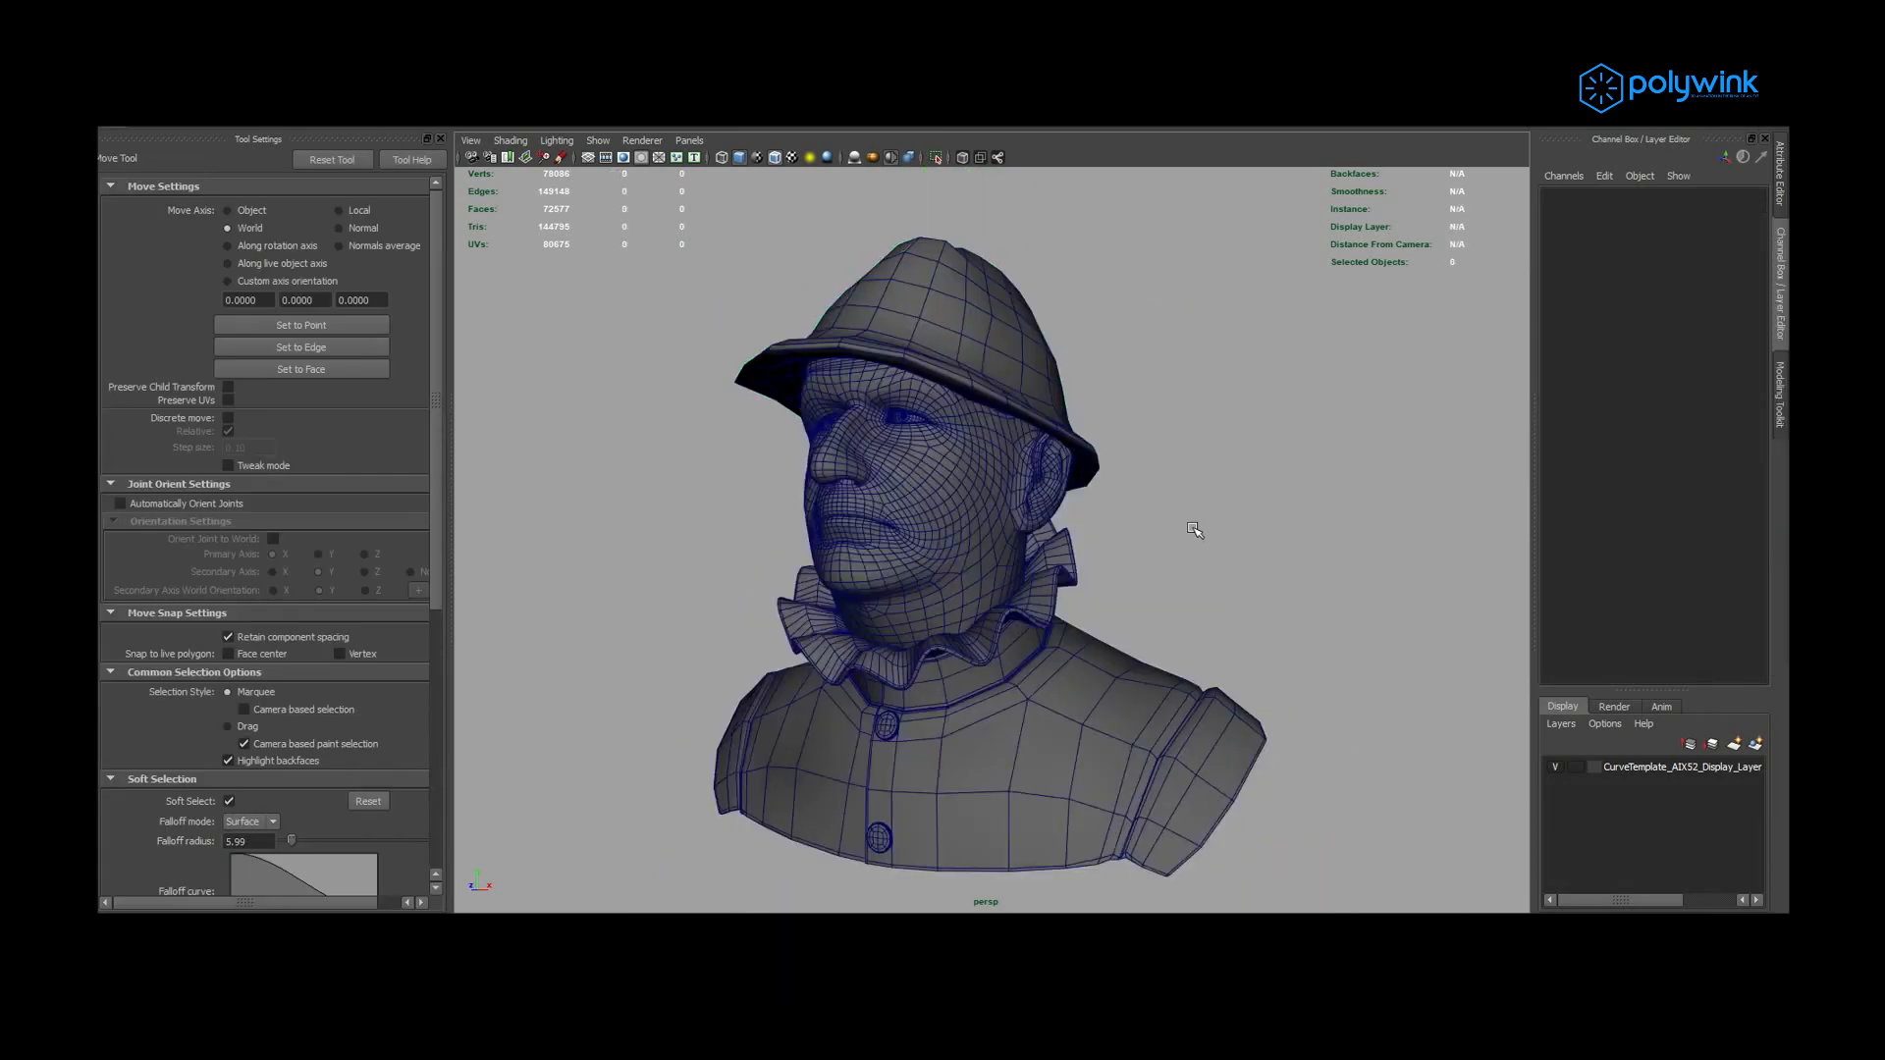
Examine the topology of the bare head mesh from several angles, selecting the head to highlight its wireframe
left_click_drag(1070, 503, 1199, 534, "alt")
scroll(1199, 534, "up", 3)
left_click(1132, 299)
left_click_drag(1132, 298, 1227, 549, "alt")
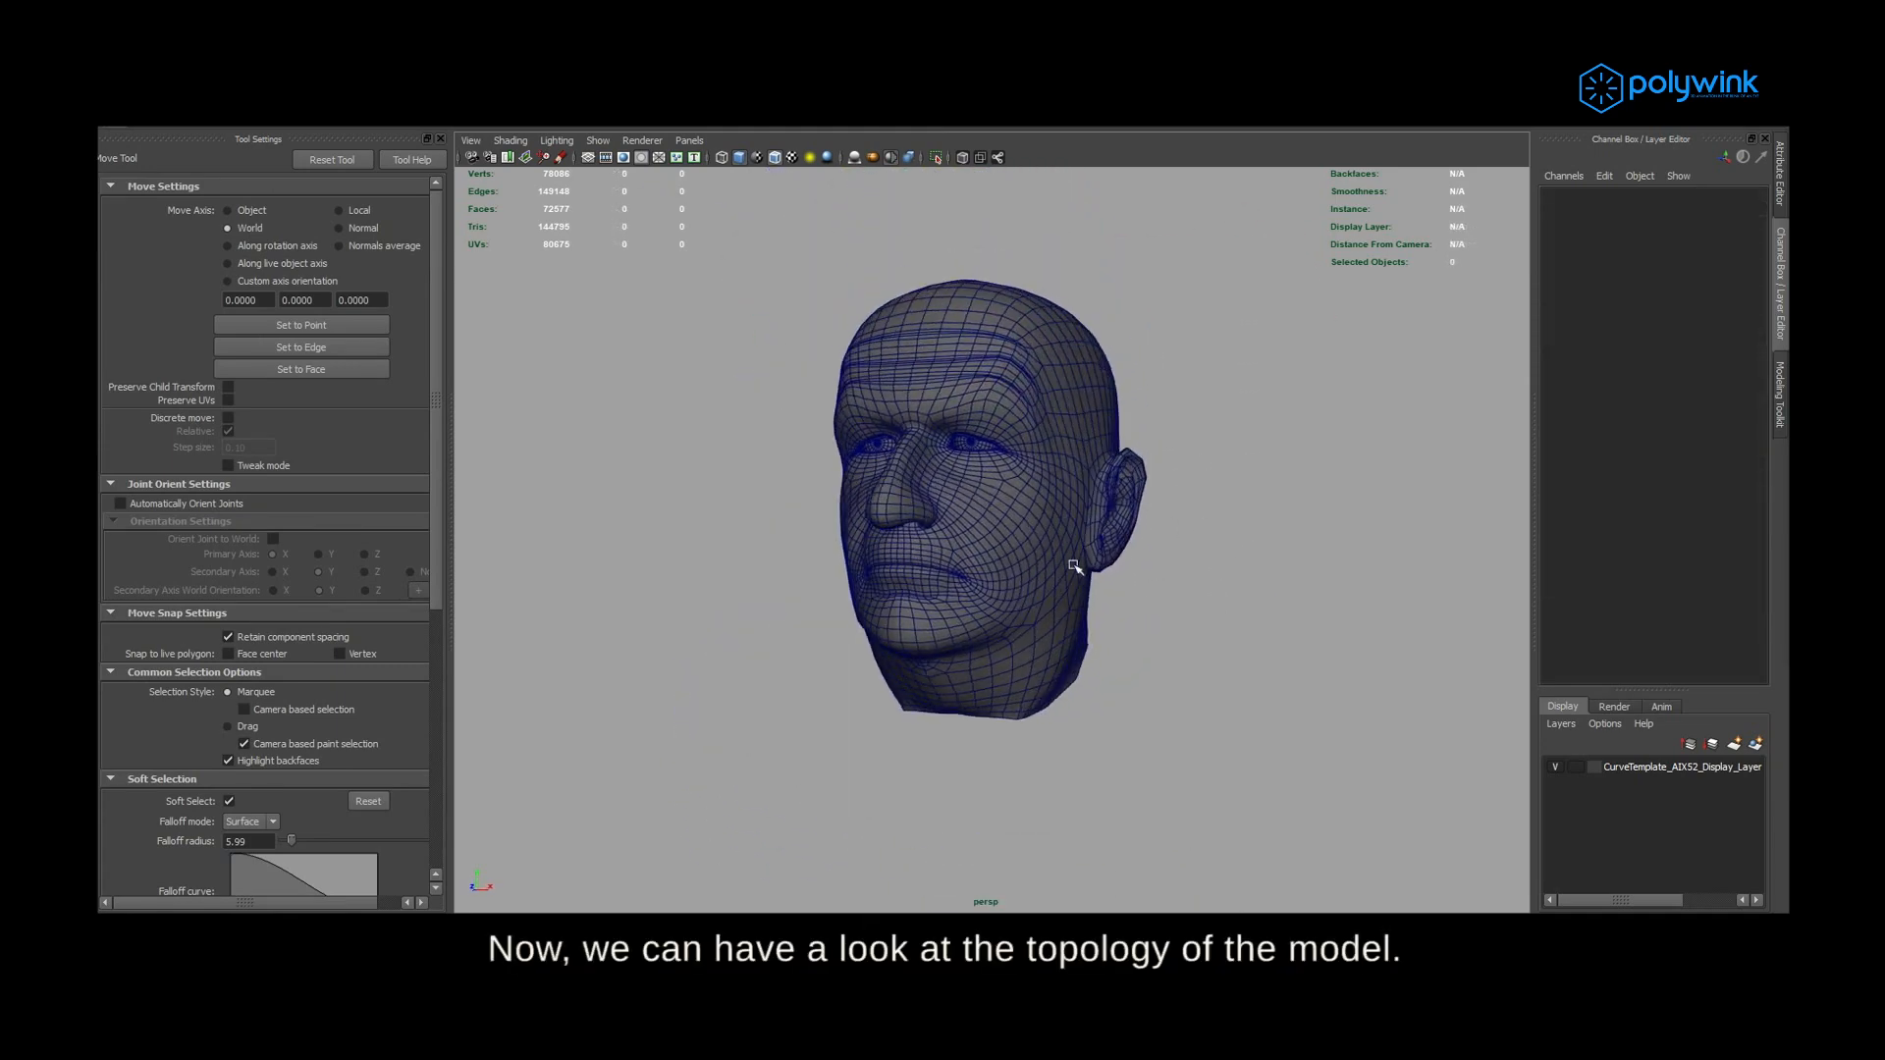
left_click(1116, 557)
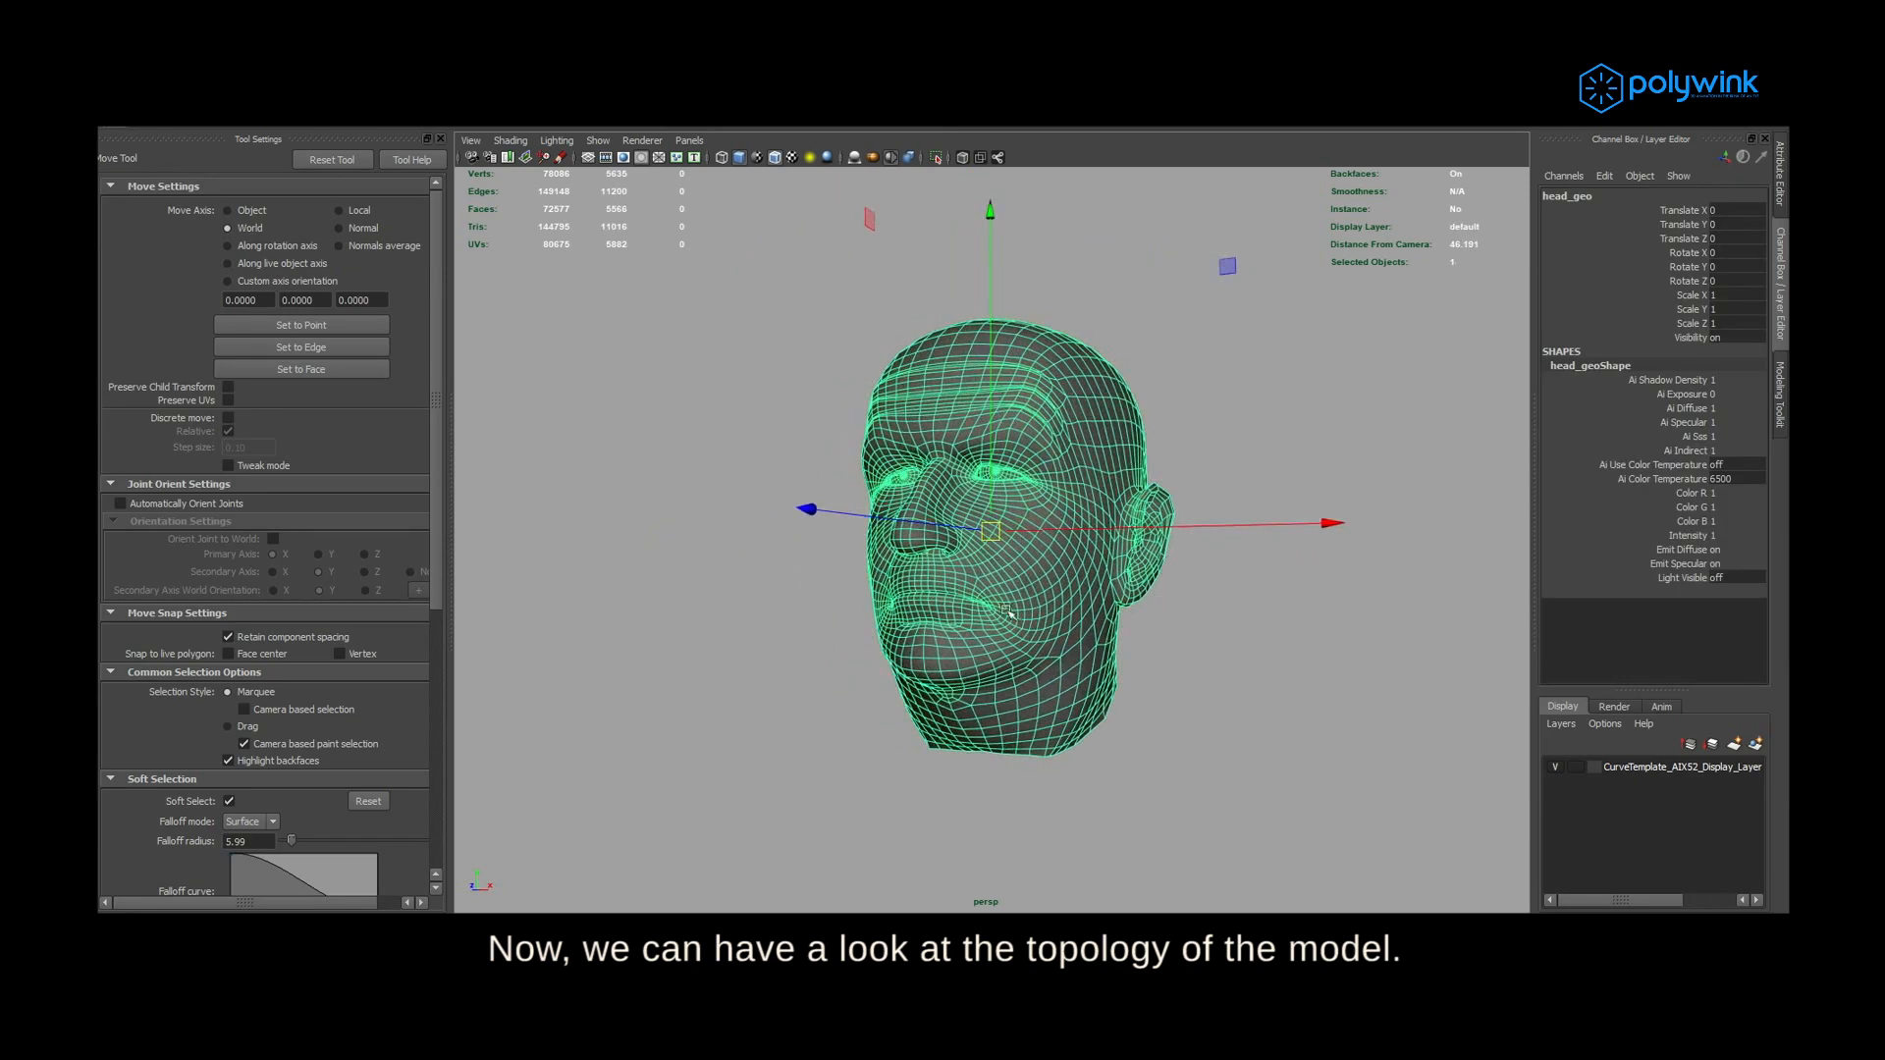
right_click_drag(1009, 613, 1101, 631, "alt")
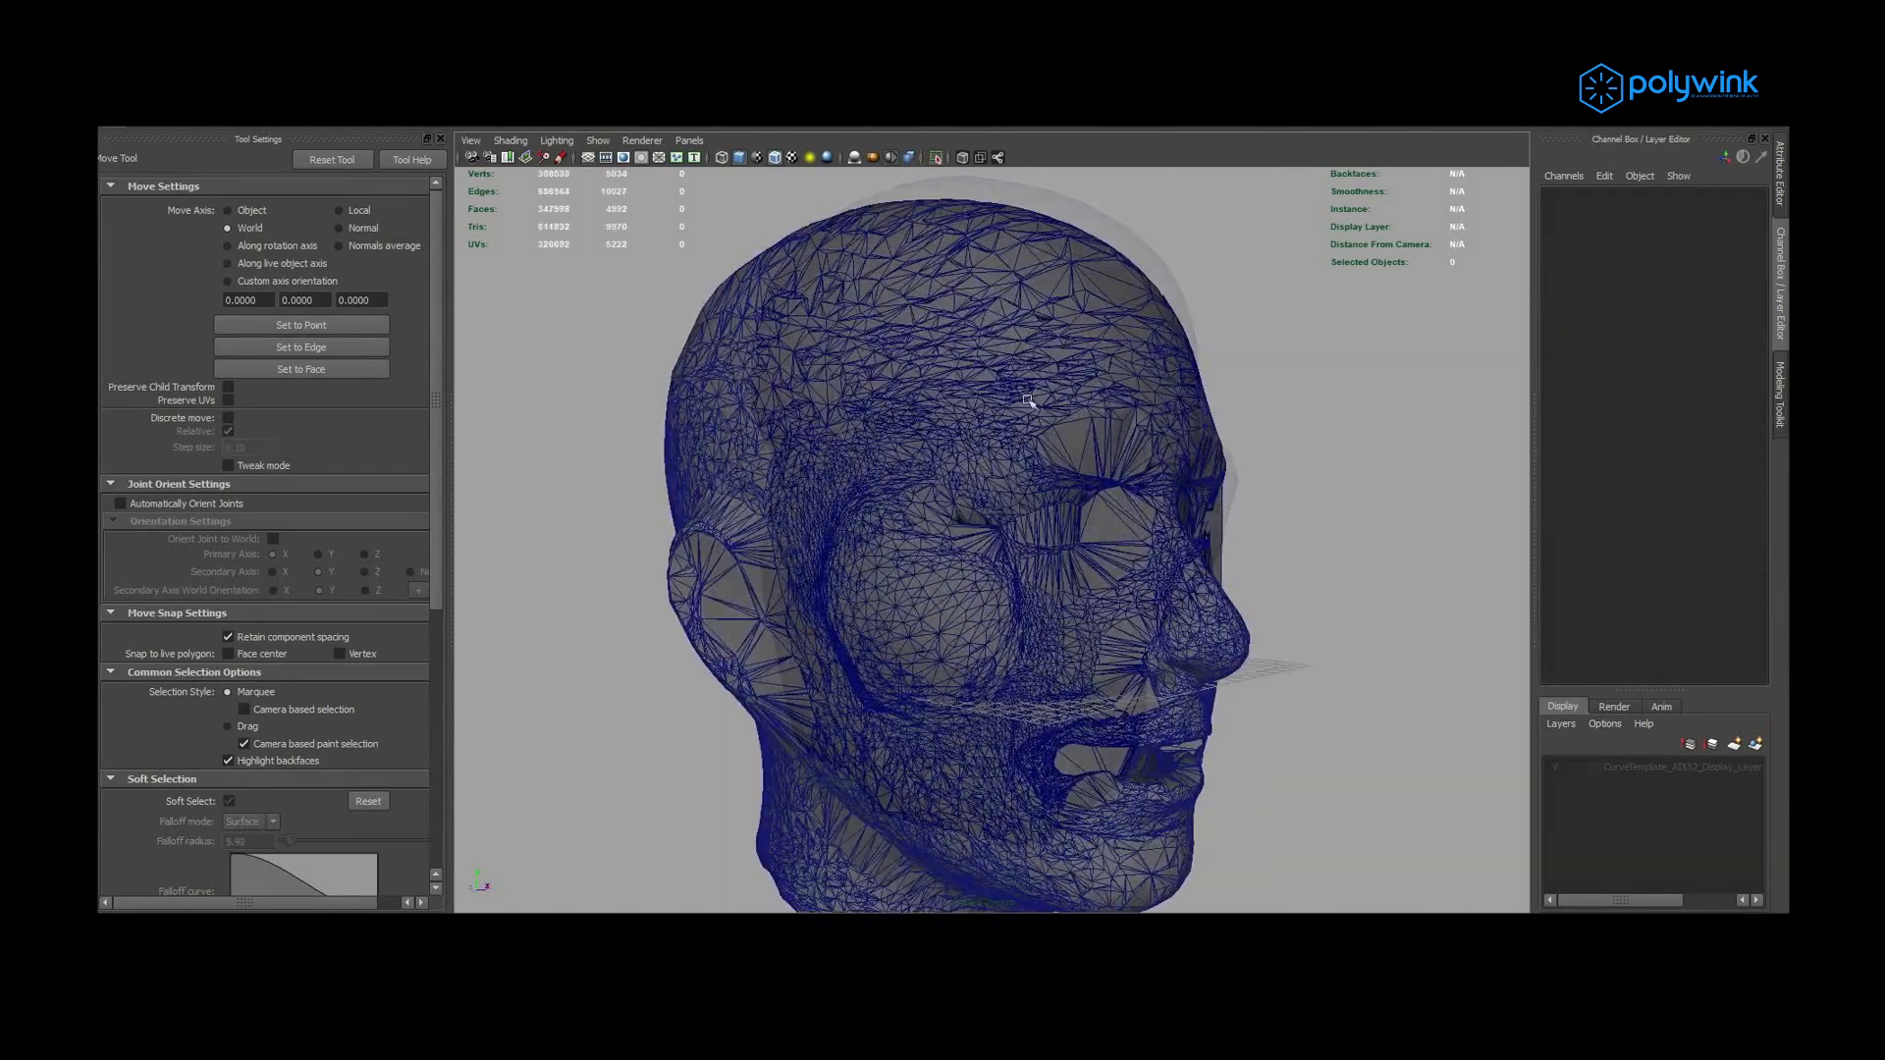
Select the irregular triangulated head and inspect its topology, followed by the face topology from several angles
left_click(1028, 578)
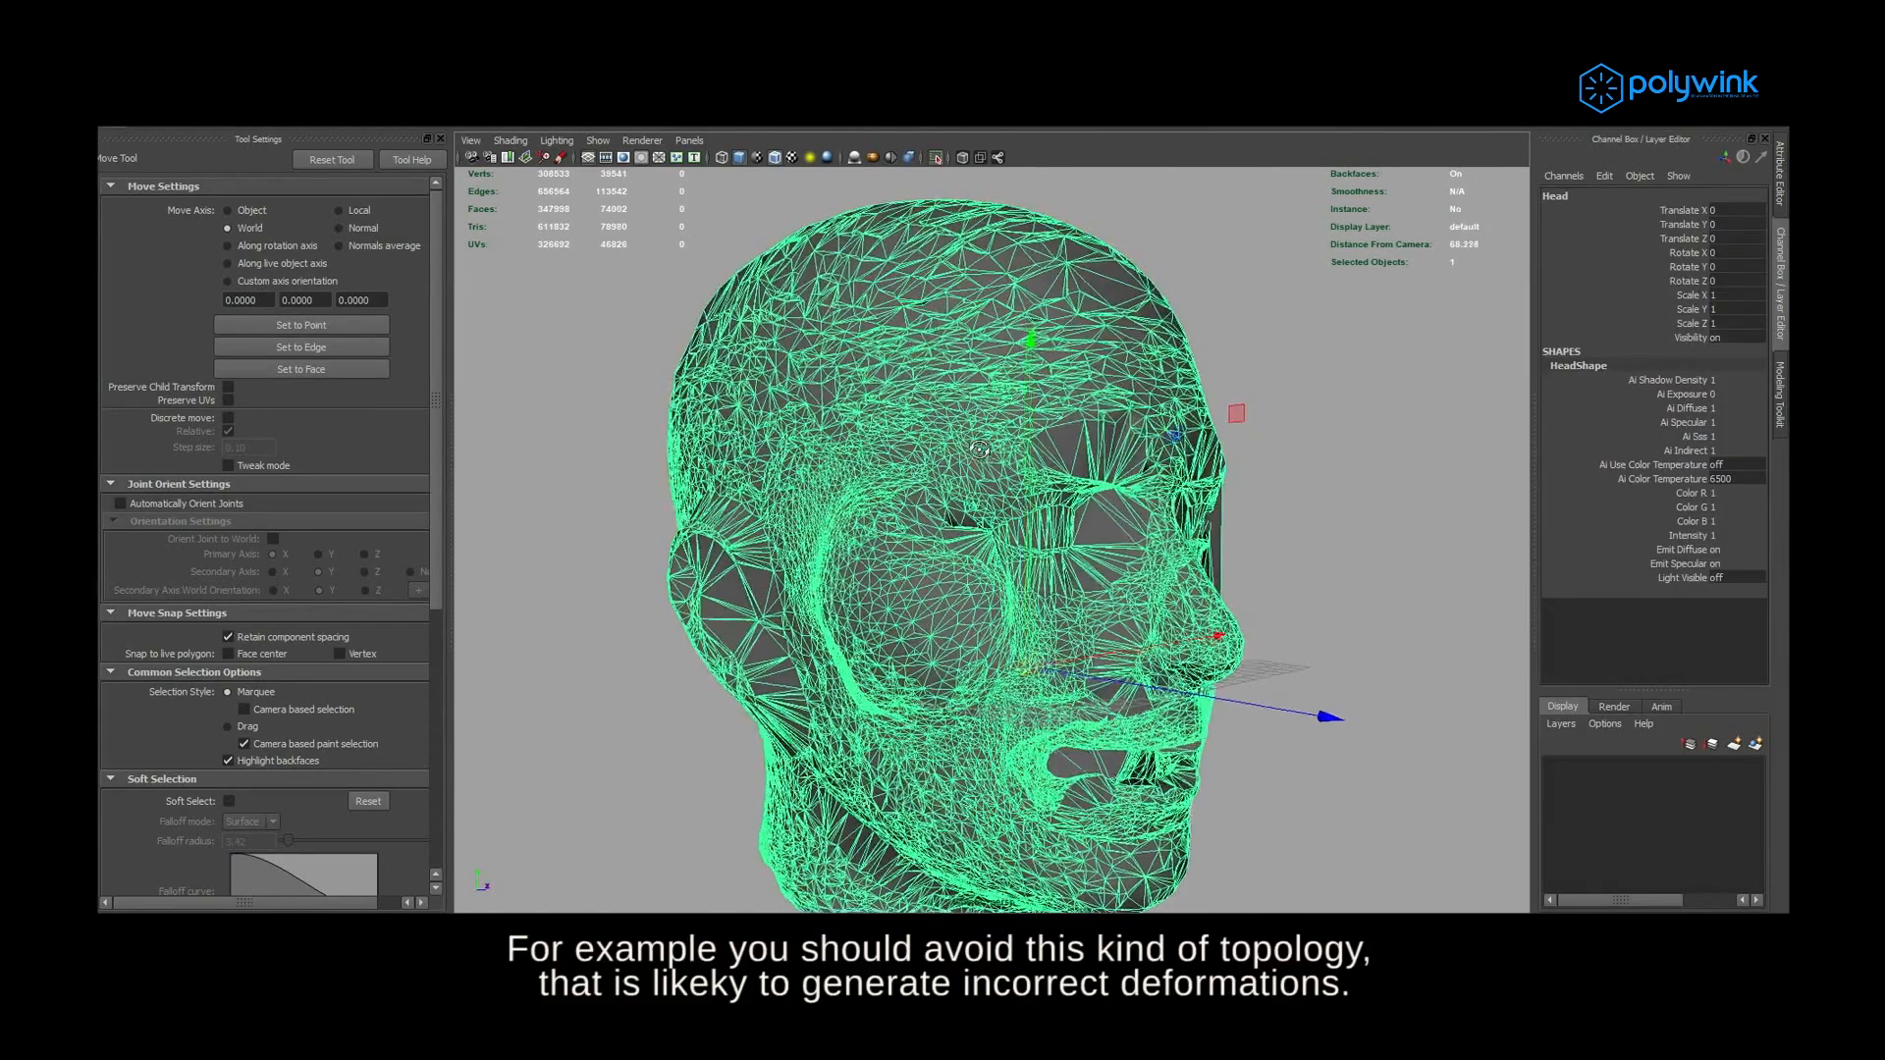
left_click_drag(980, 450, 957, 449, "alt")
left_click(1279, 307)
left_click_drag(1227, 422, 1182, 429, "alt")
right_click_drag(1182, 429, 1250, 451, "alt")
left_click_drag(1250, 451, 1212, 716, "alt")
right_click_drag(1211, 716, 1092, 621, "alt")
left_click_drag(1091, 622, 959, 577, "alt")
right_click_drag(959, 576, 1201, 623, "alt")
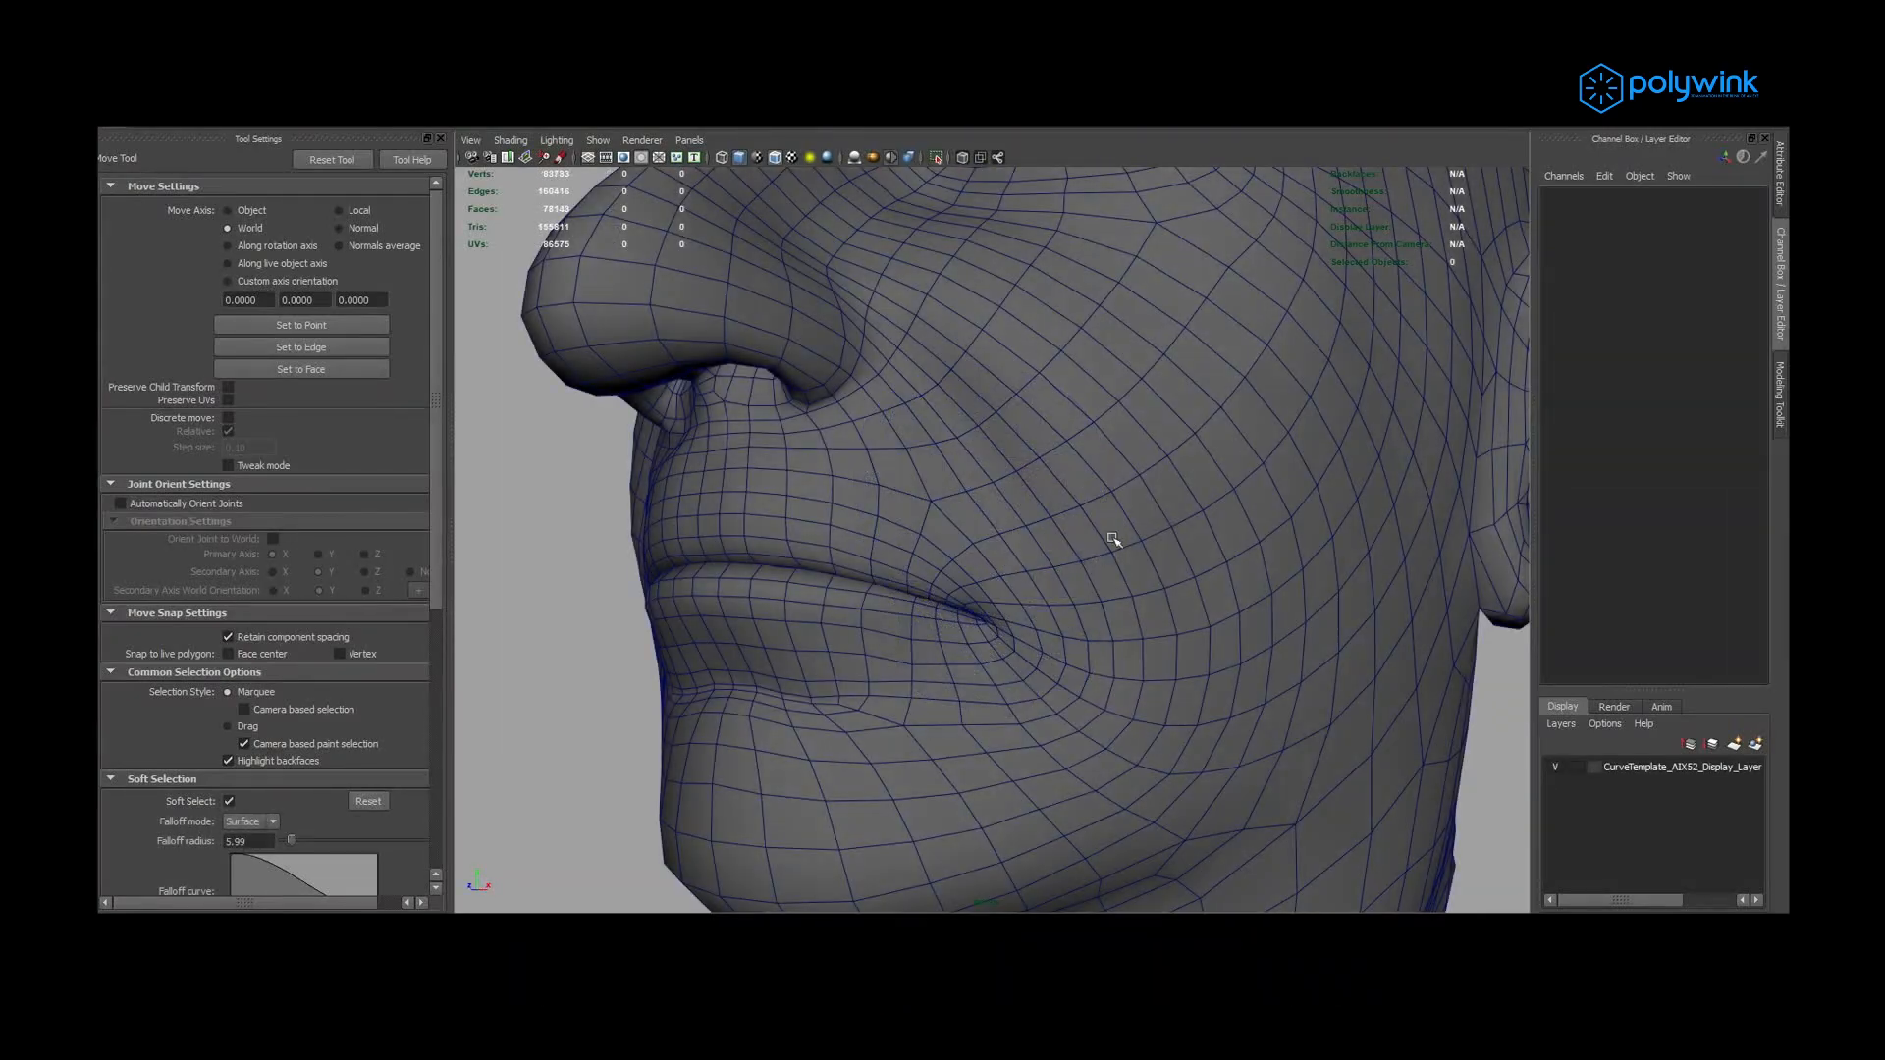
Pull cheek vertices away from the head mesh with soft selection turned off to check for unmerged vertices
left_click_drag(1116, 539, 989, 550, "alt")
left_click(926, 521)
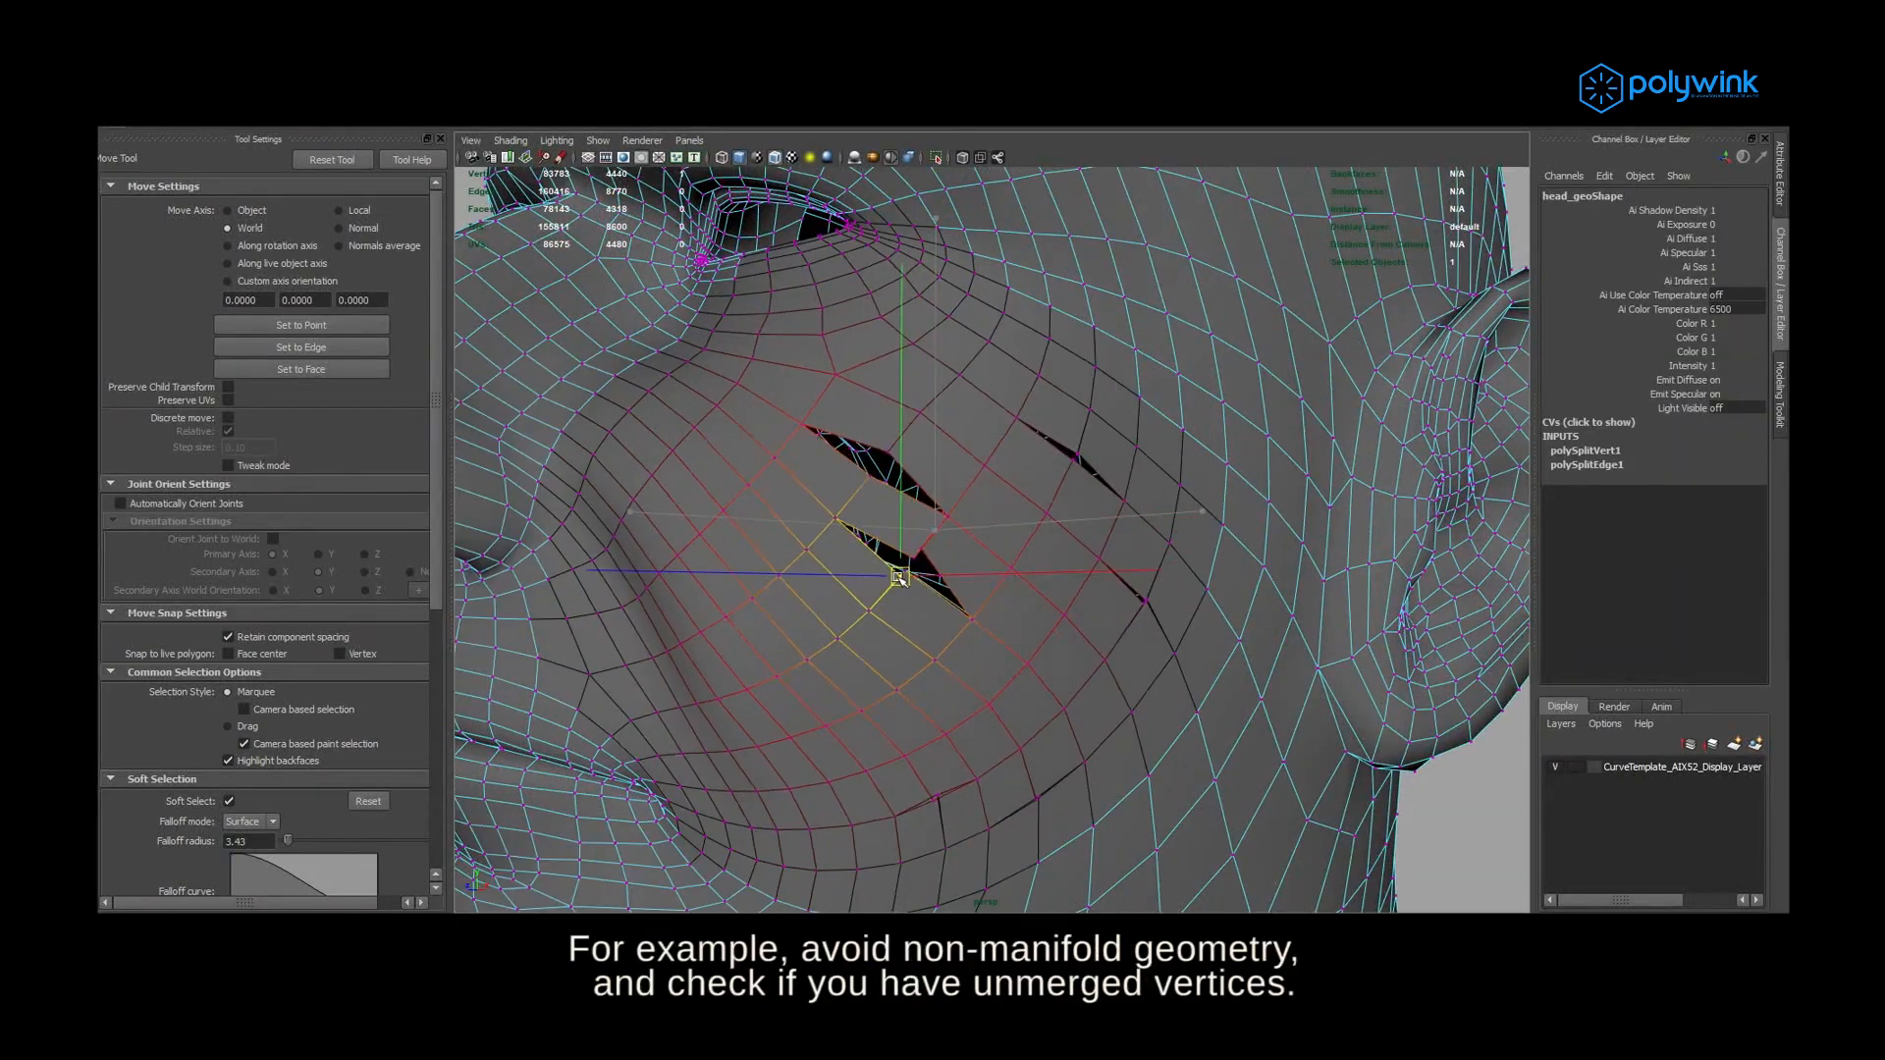
key("b")
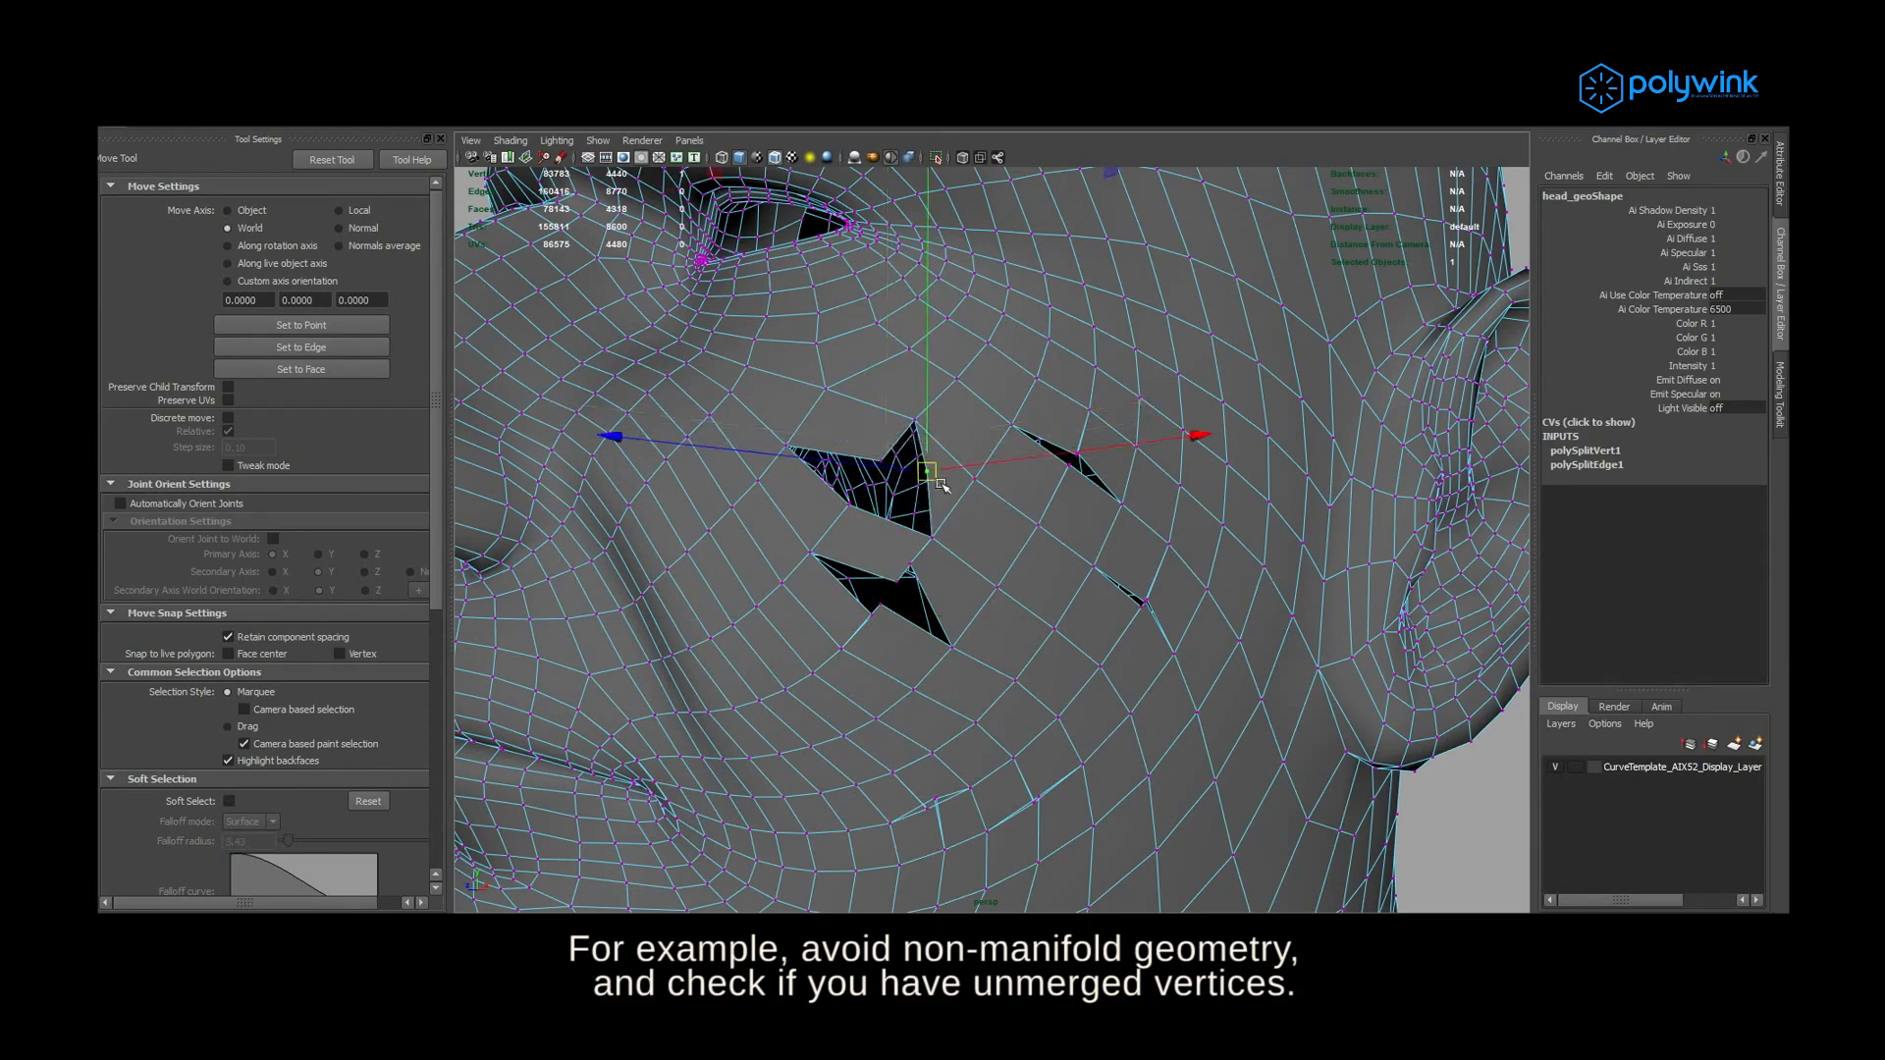
left_click_drag(882, 453, 779, 447)
left_click_drag(940, 569, 967, 541, "alt")
scroll(1071, 555, "down", 3)
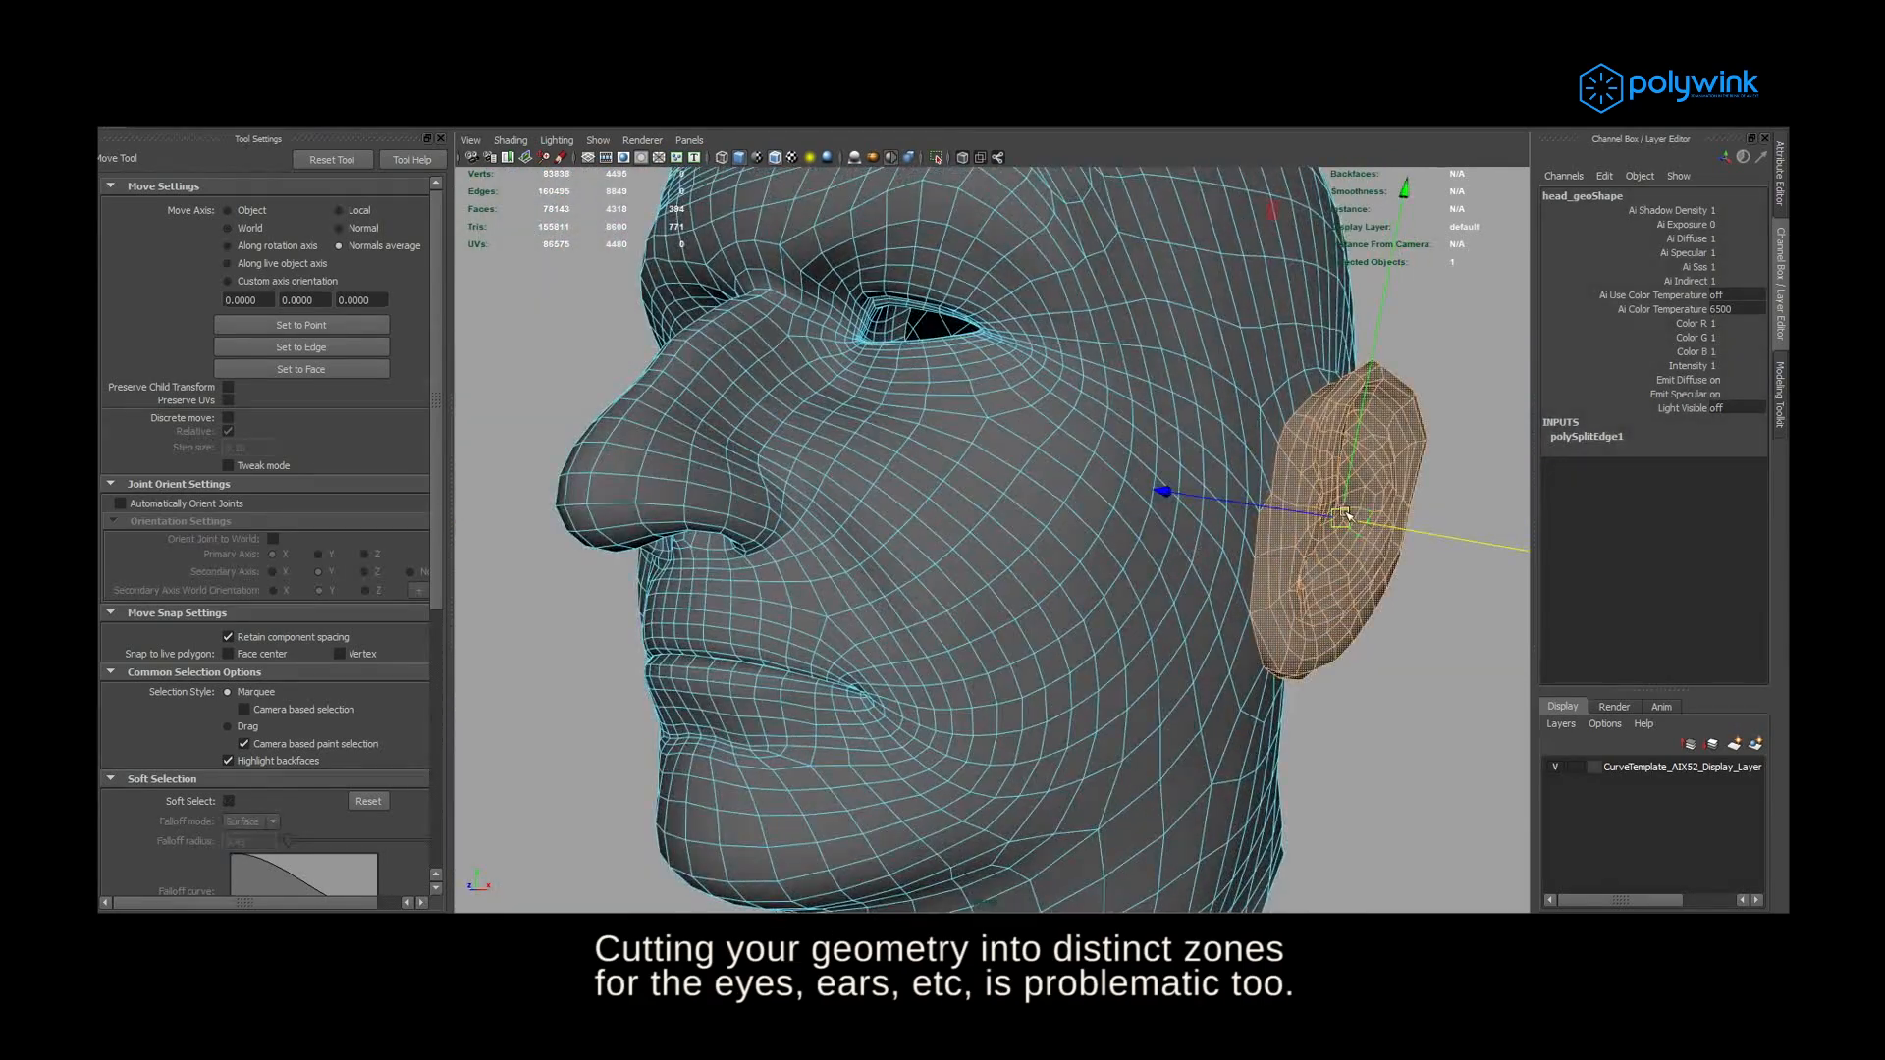
Move the separated ear, eye and lip zones away from the rest of the head mesh
left_click_drag(1340, 515, 1394, 527)
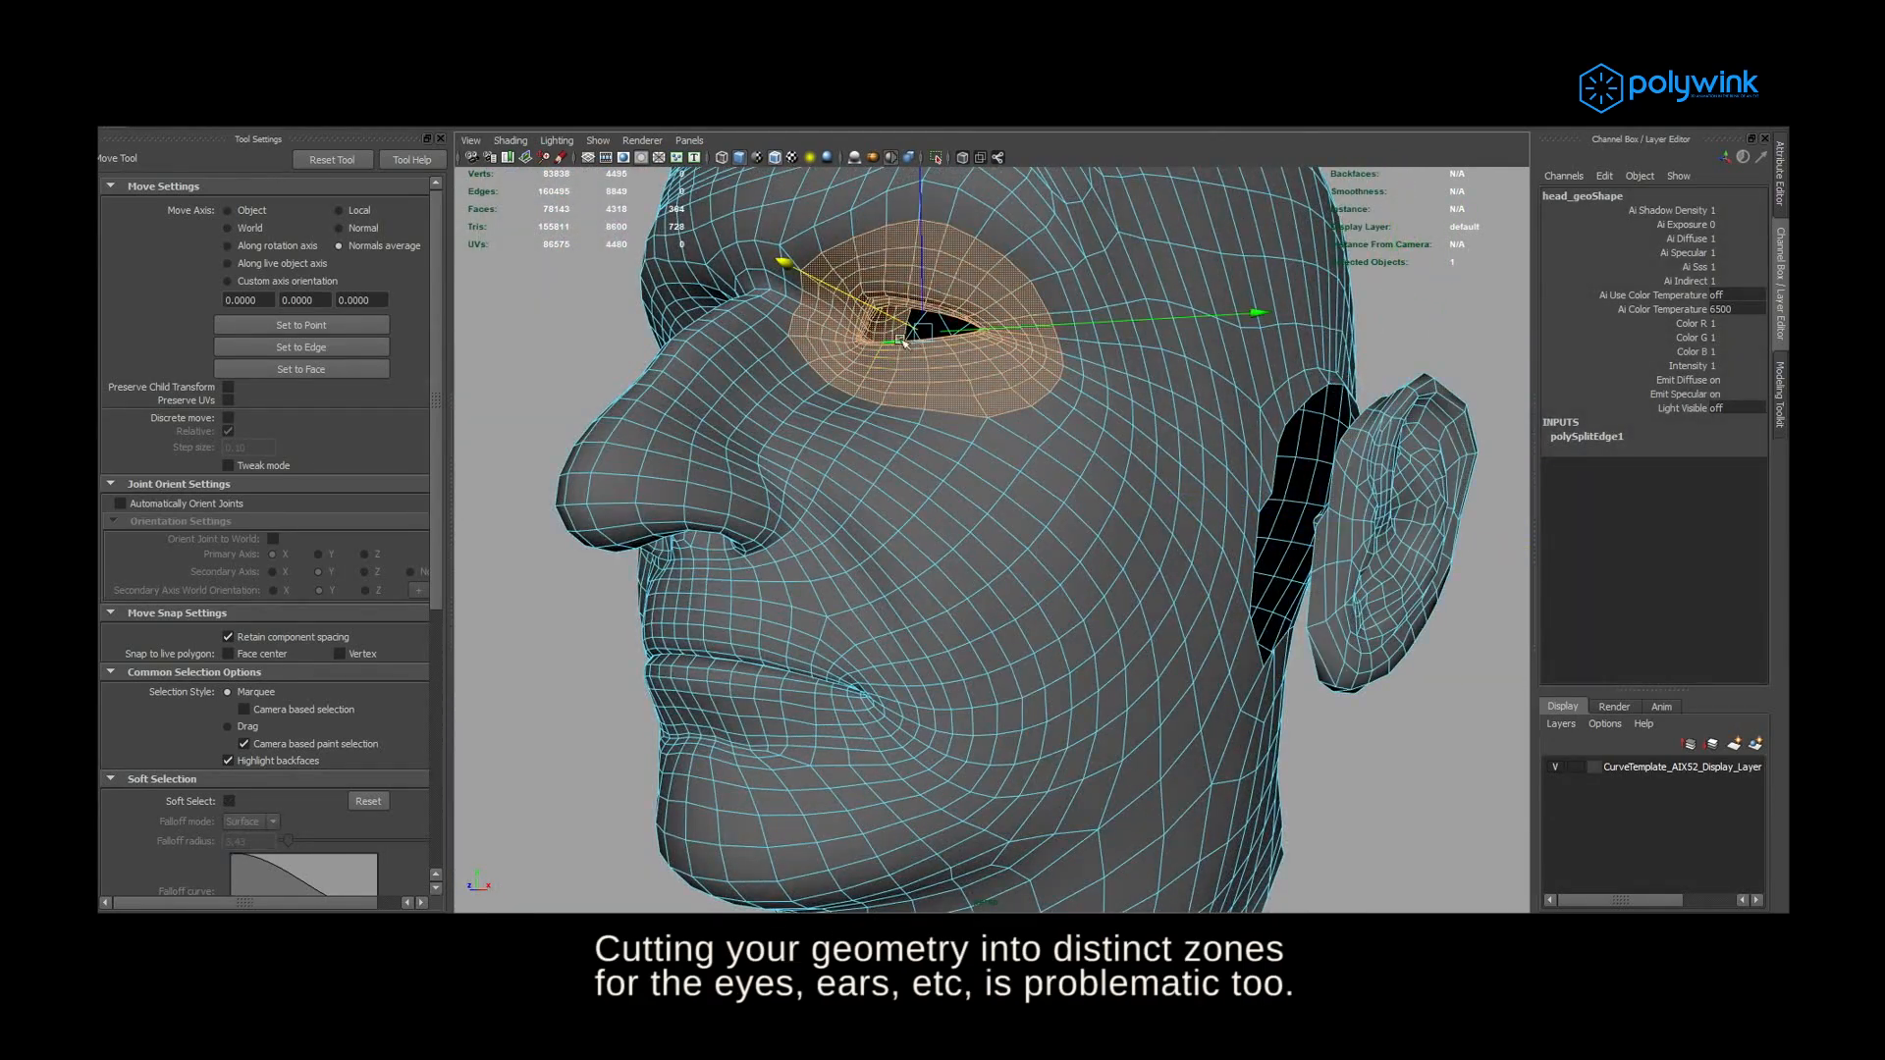
left_click_drag(886, 357, 882, 366)
double_click(715, 432)
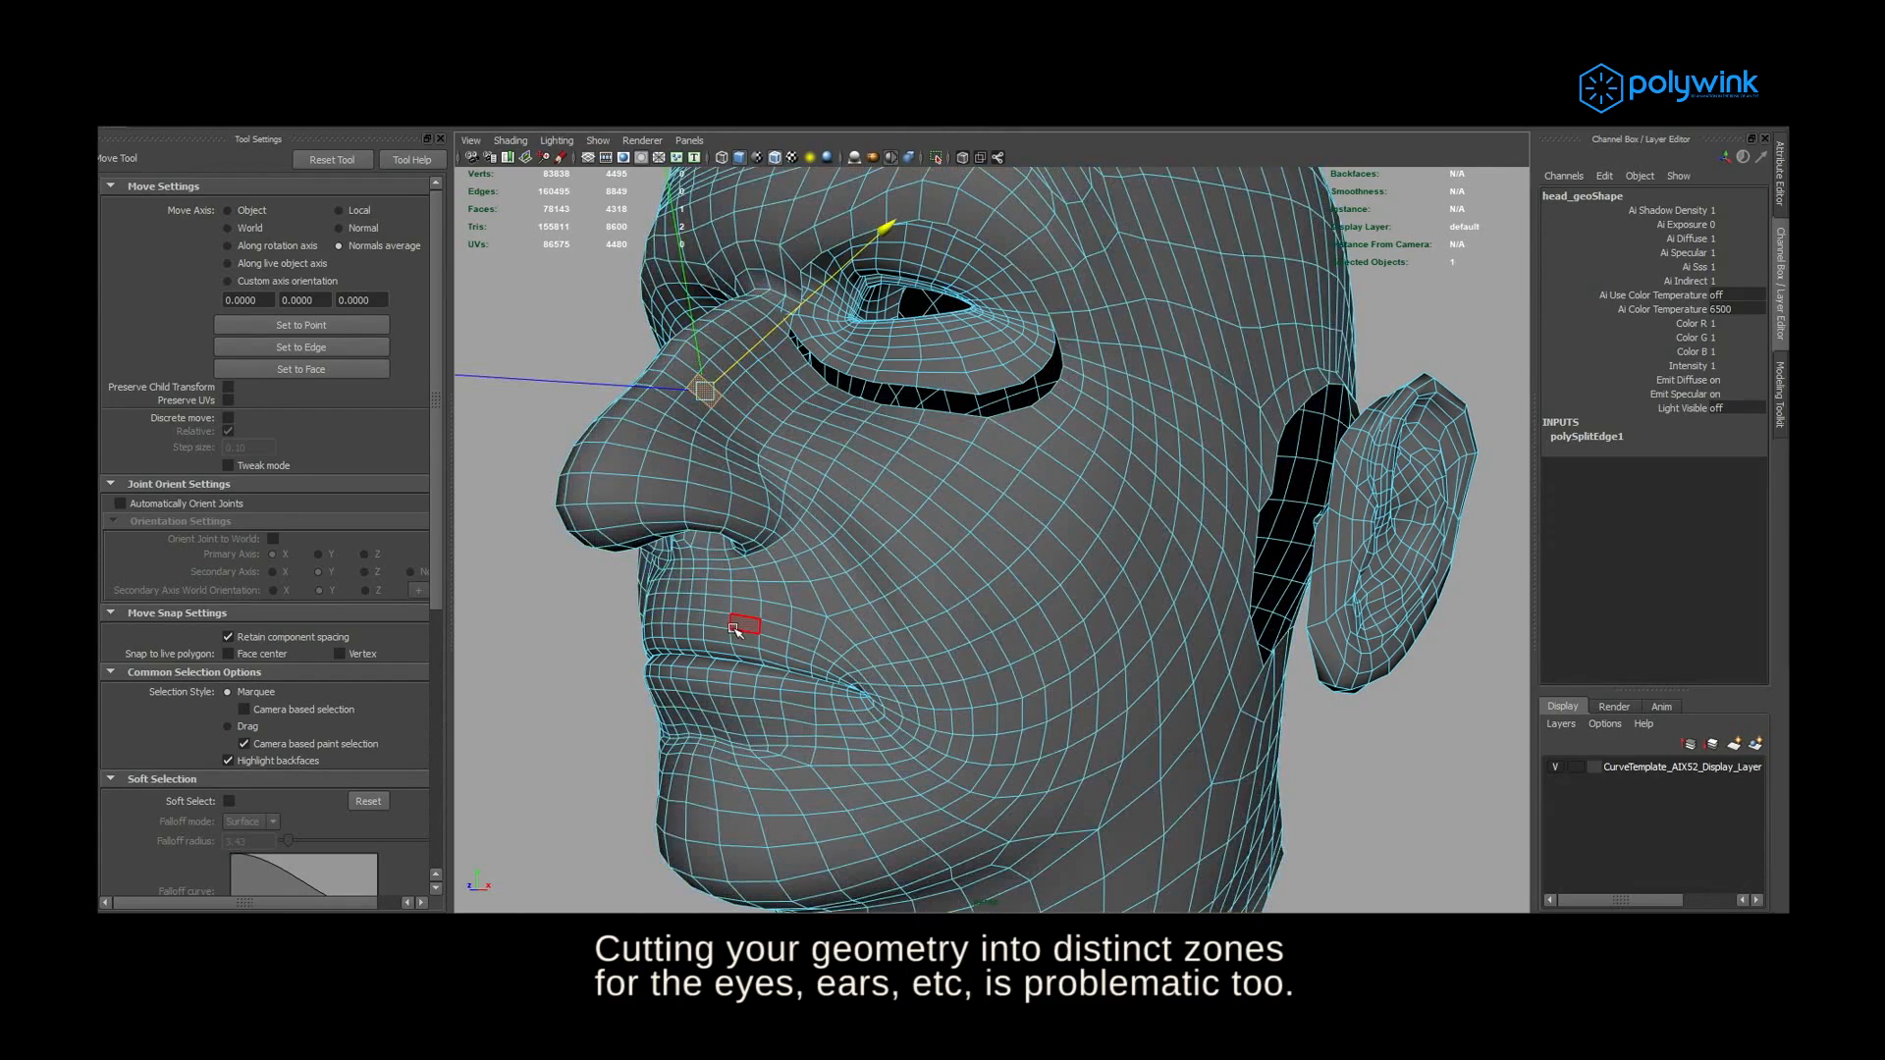
double_click(734, 629)
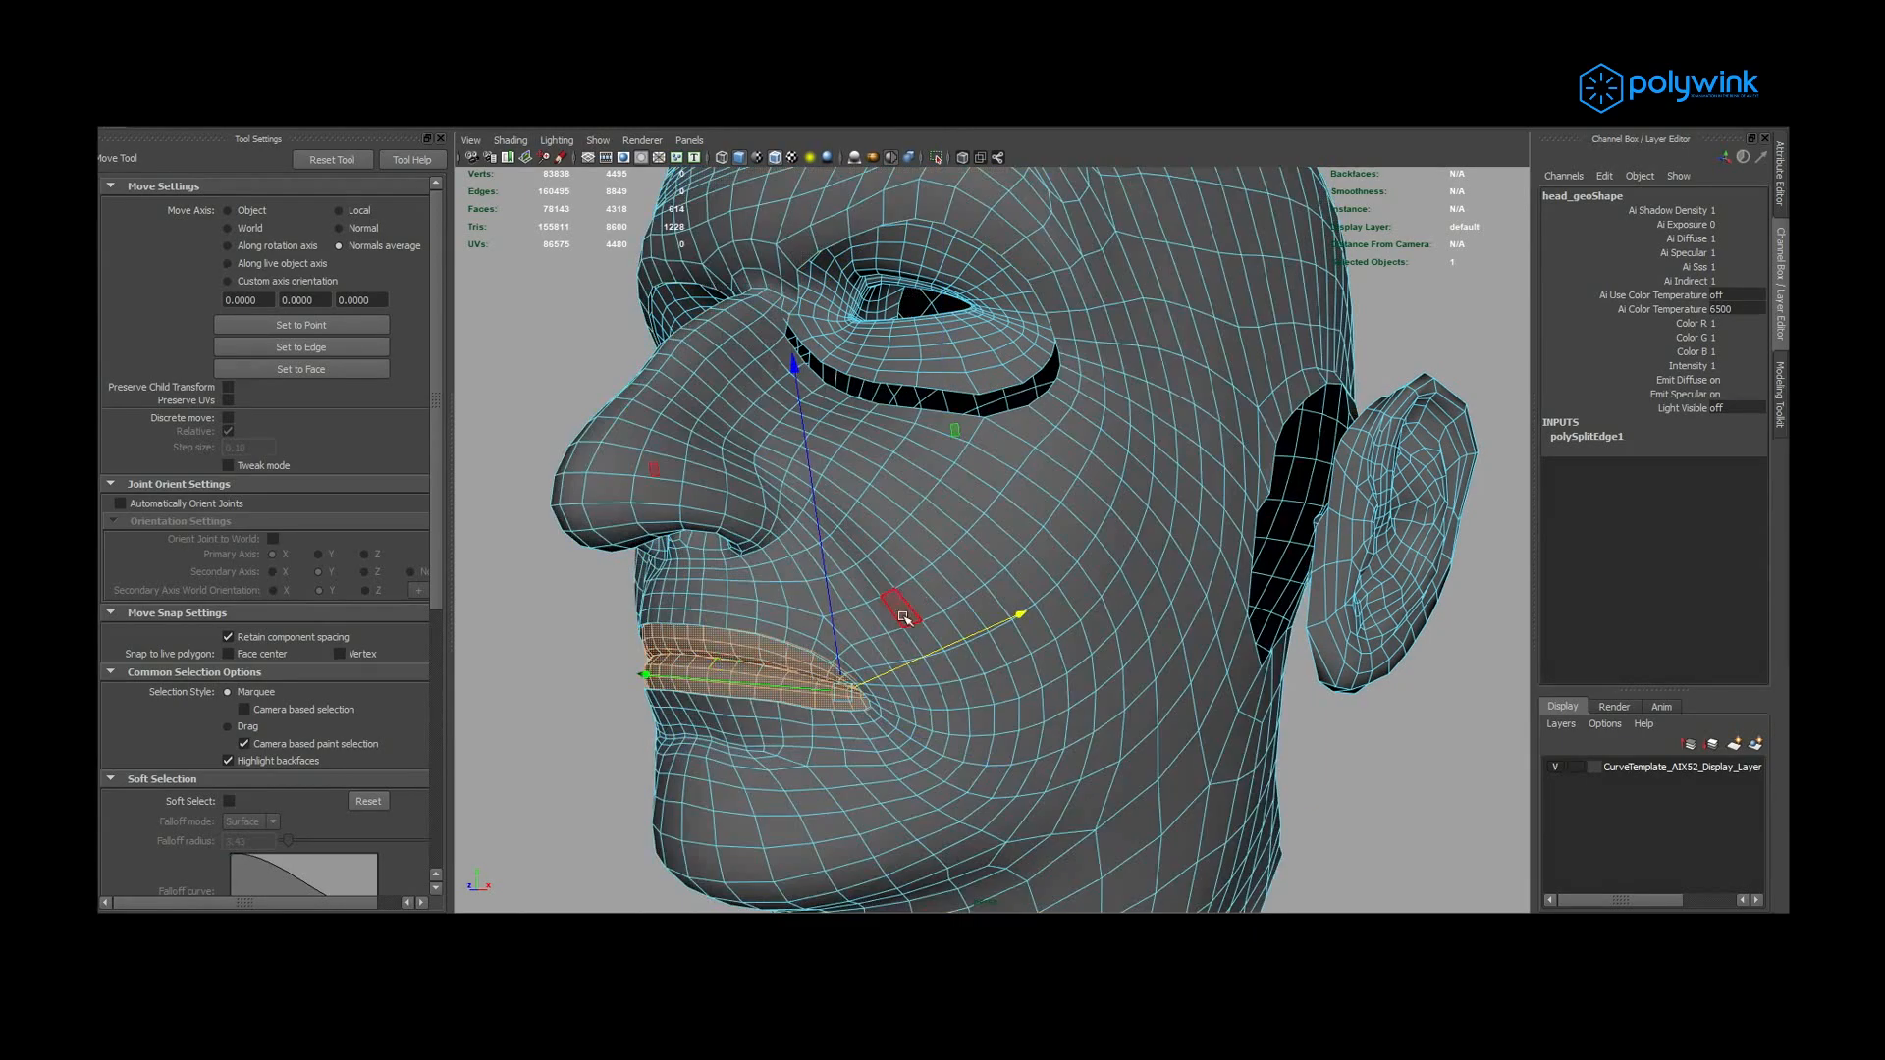
left_click_drag(1016, 613, 1002, 623)
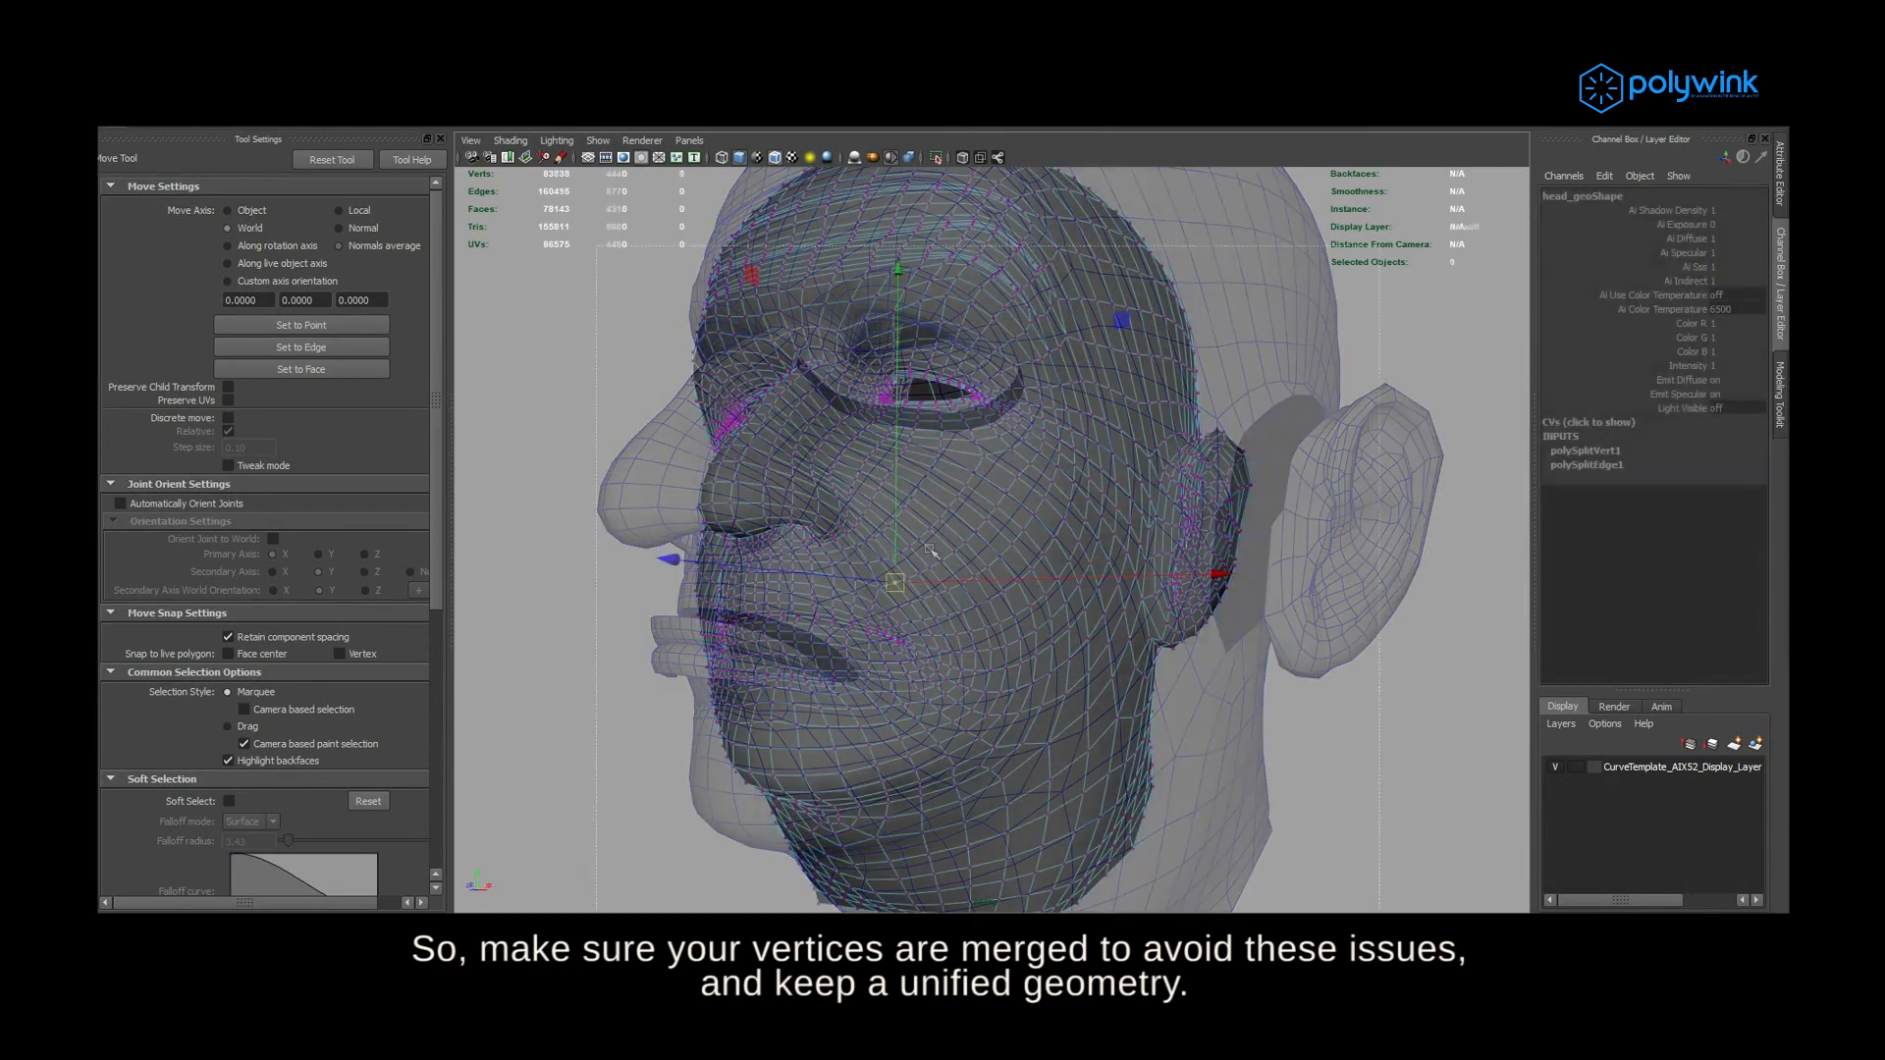
Merge the head's vertices with a threshold of 0.0015 and test the cheek by moving a vertex with soft selection
right_click_drag(996, 506, 1141, 387, "shift")
left_click_drag(896, 359, 1347, 421)
left_click(1308, 489)
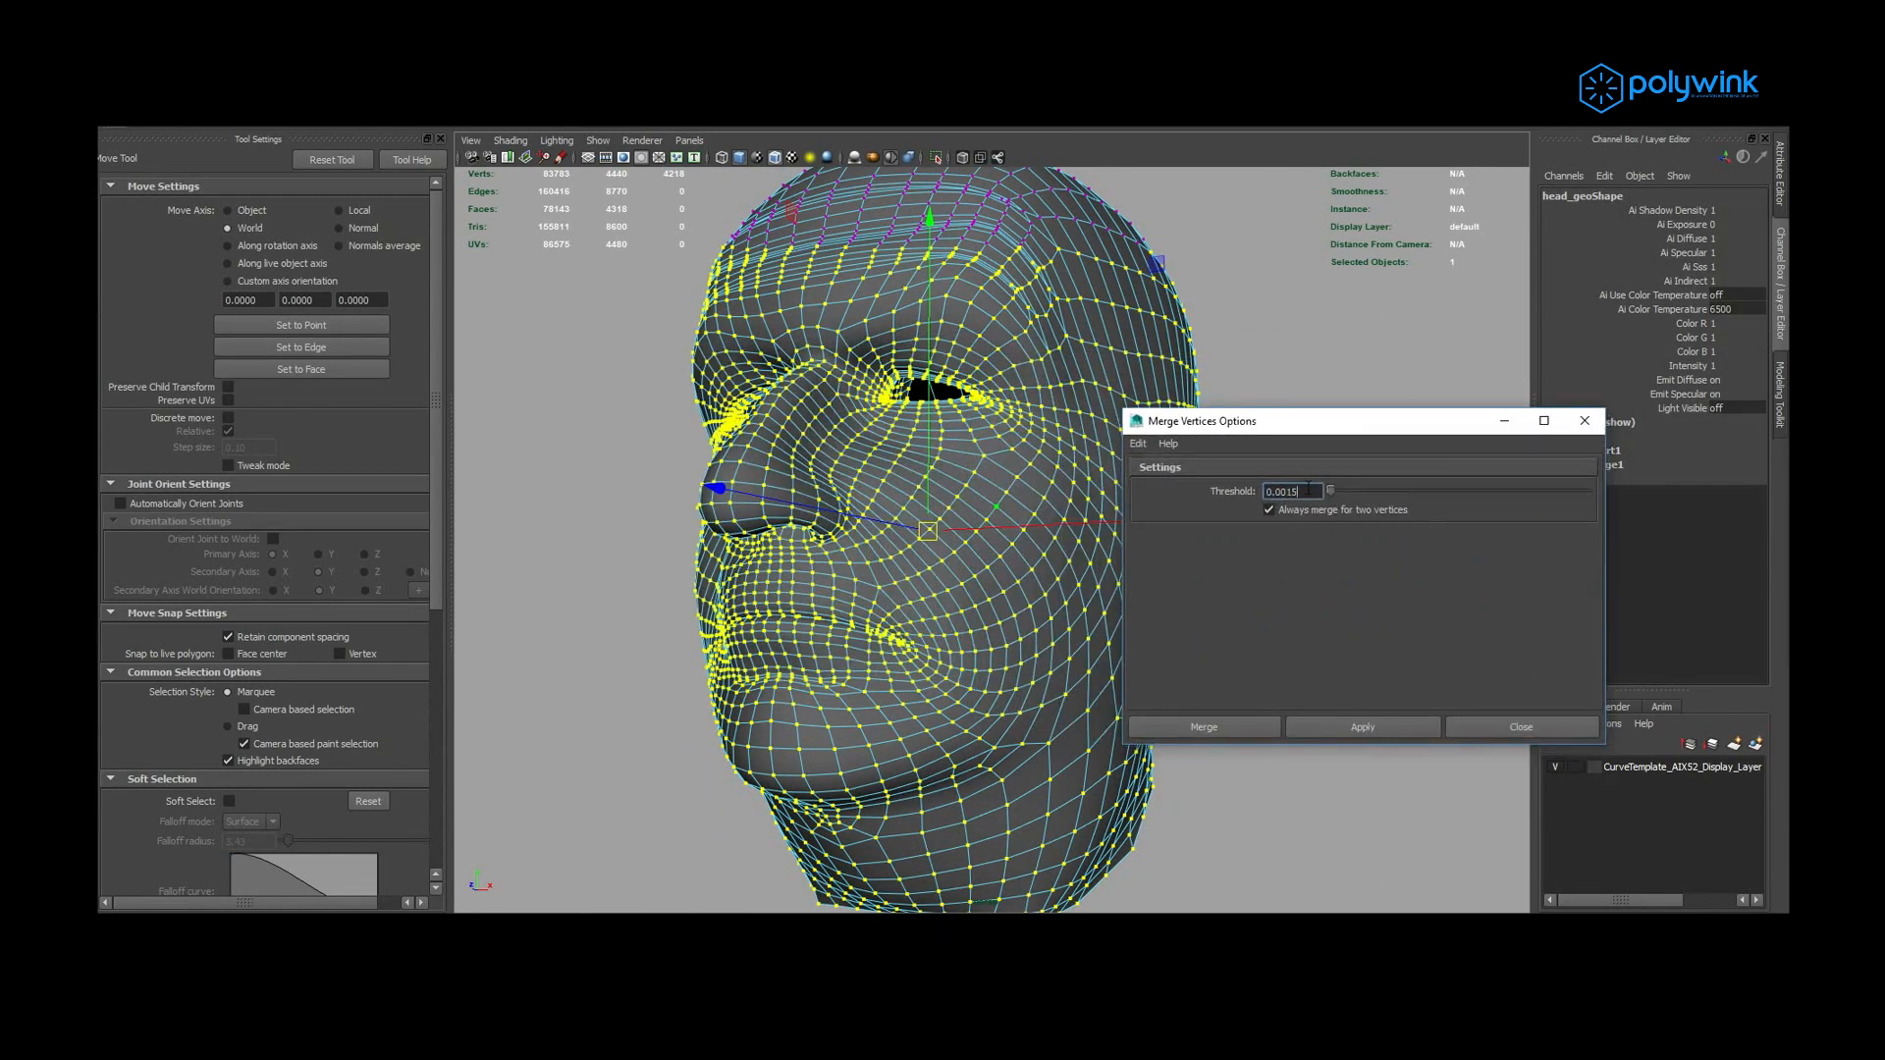
left_click(1356, 728)
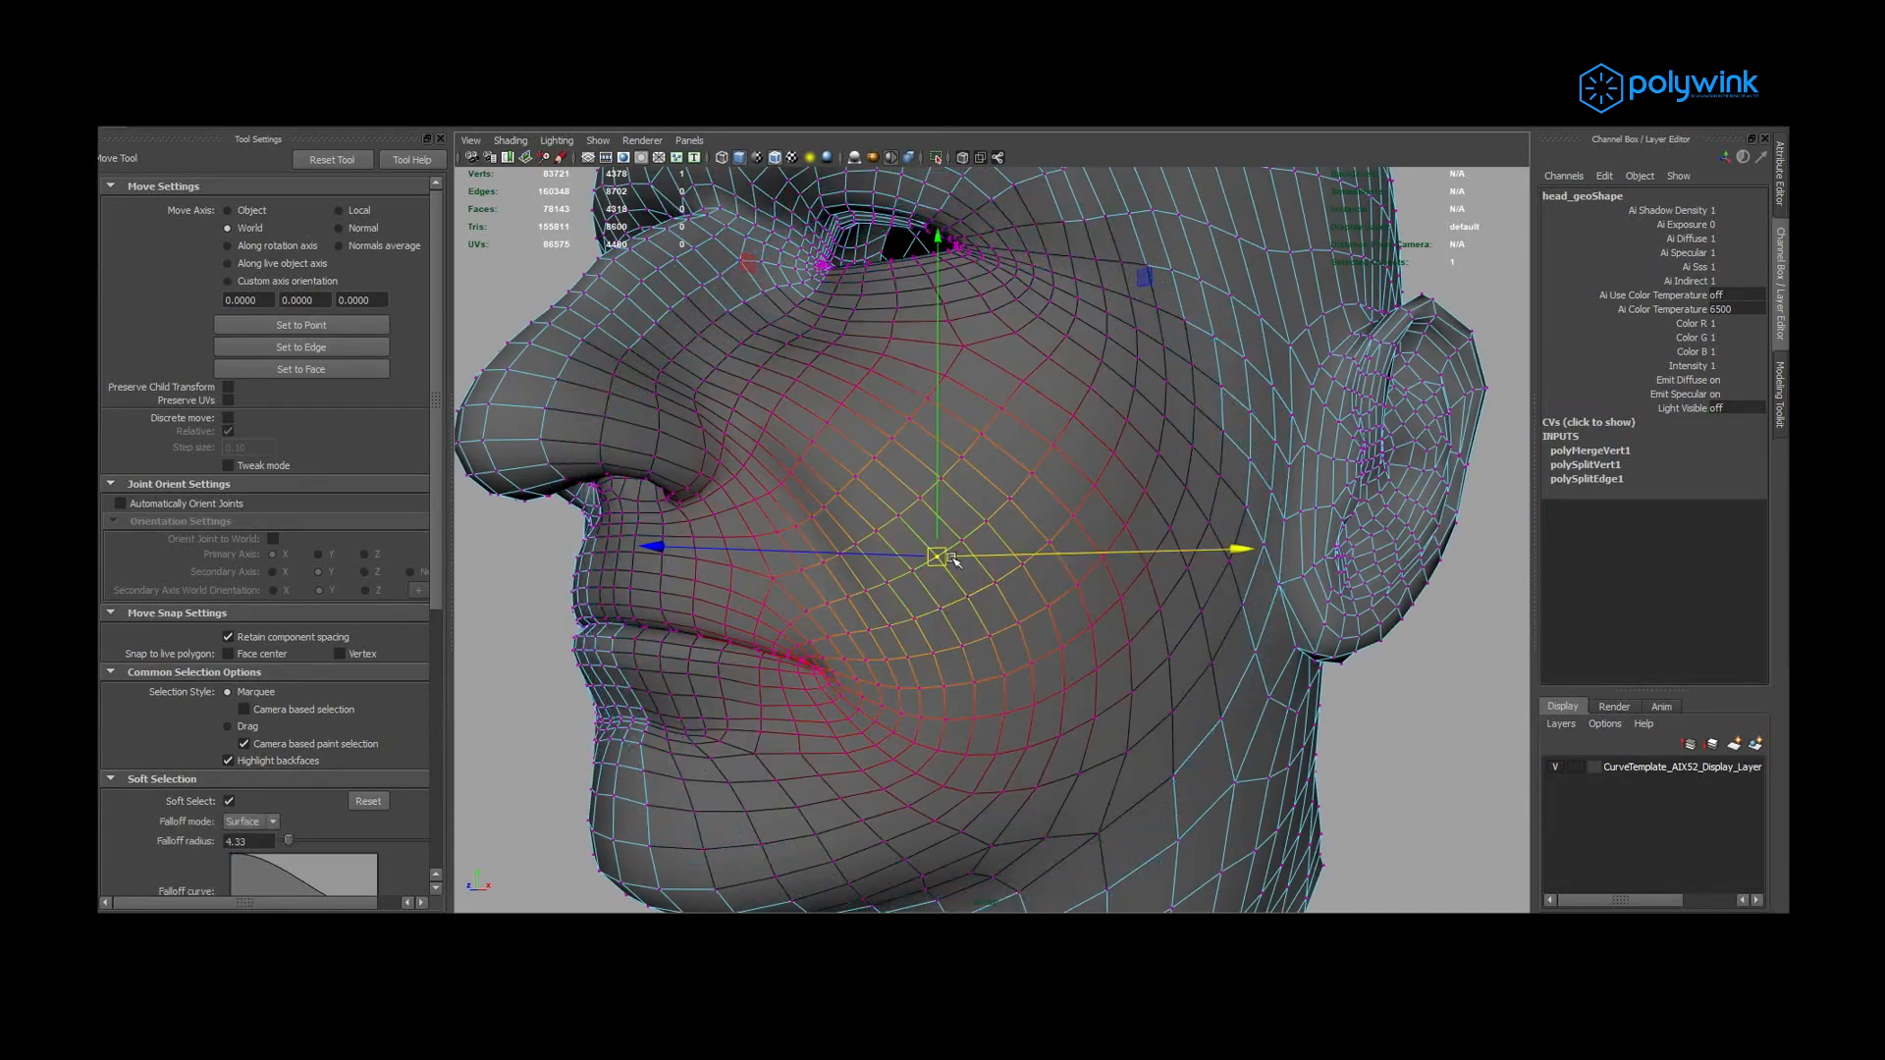
left_click_drag(954, 562, 909, 565)
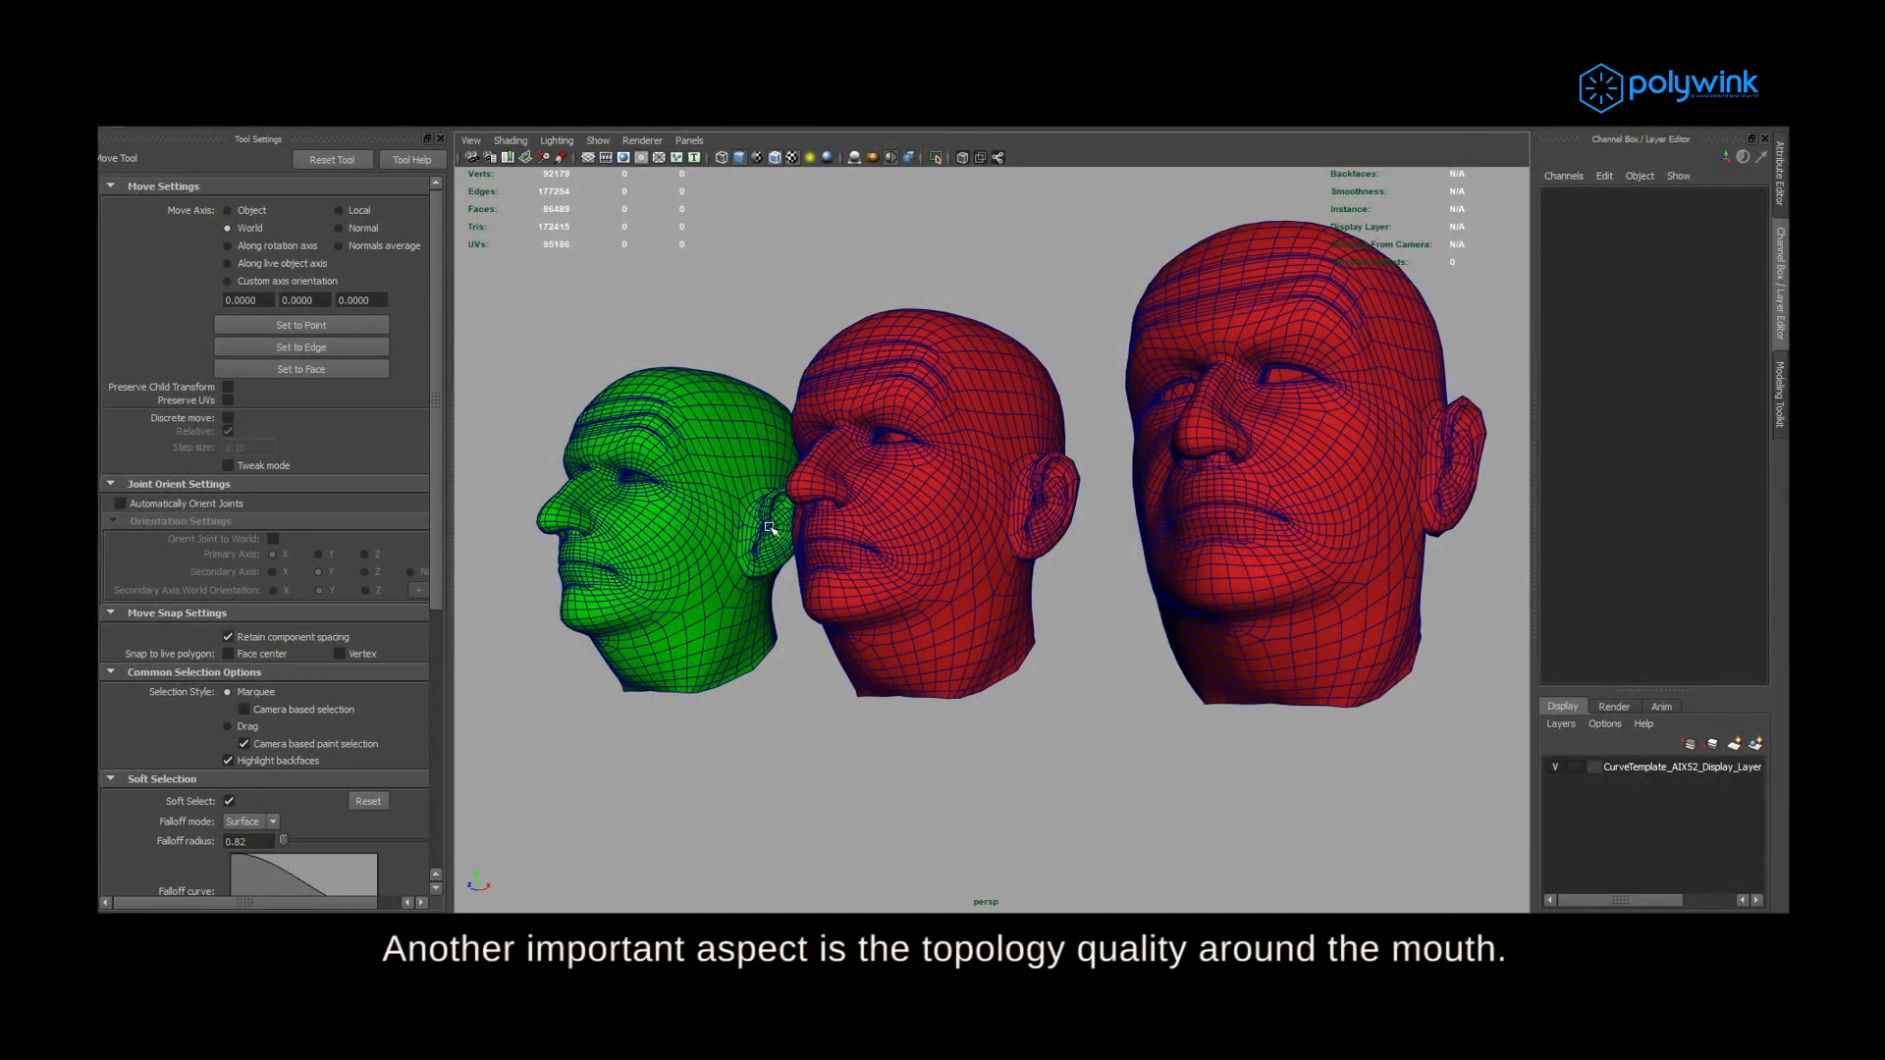
Isolate the red head with the oversized internal mouth and examine its mouth cavity in X-ray display
middle_click_drag(780, 505, 1030, 525, "alt")
right_click_drag(842, 521, 881, 542, "alt")
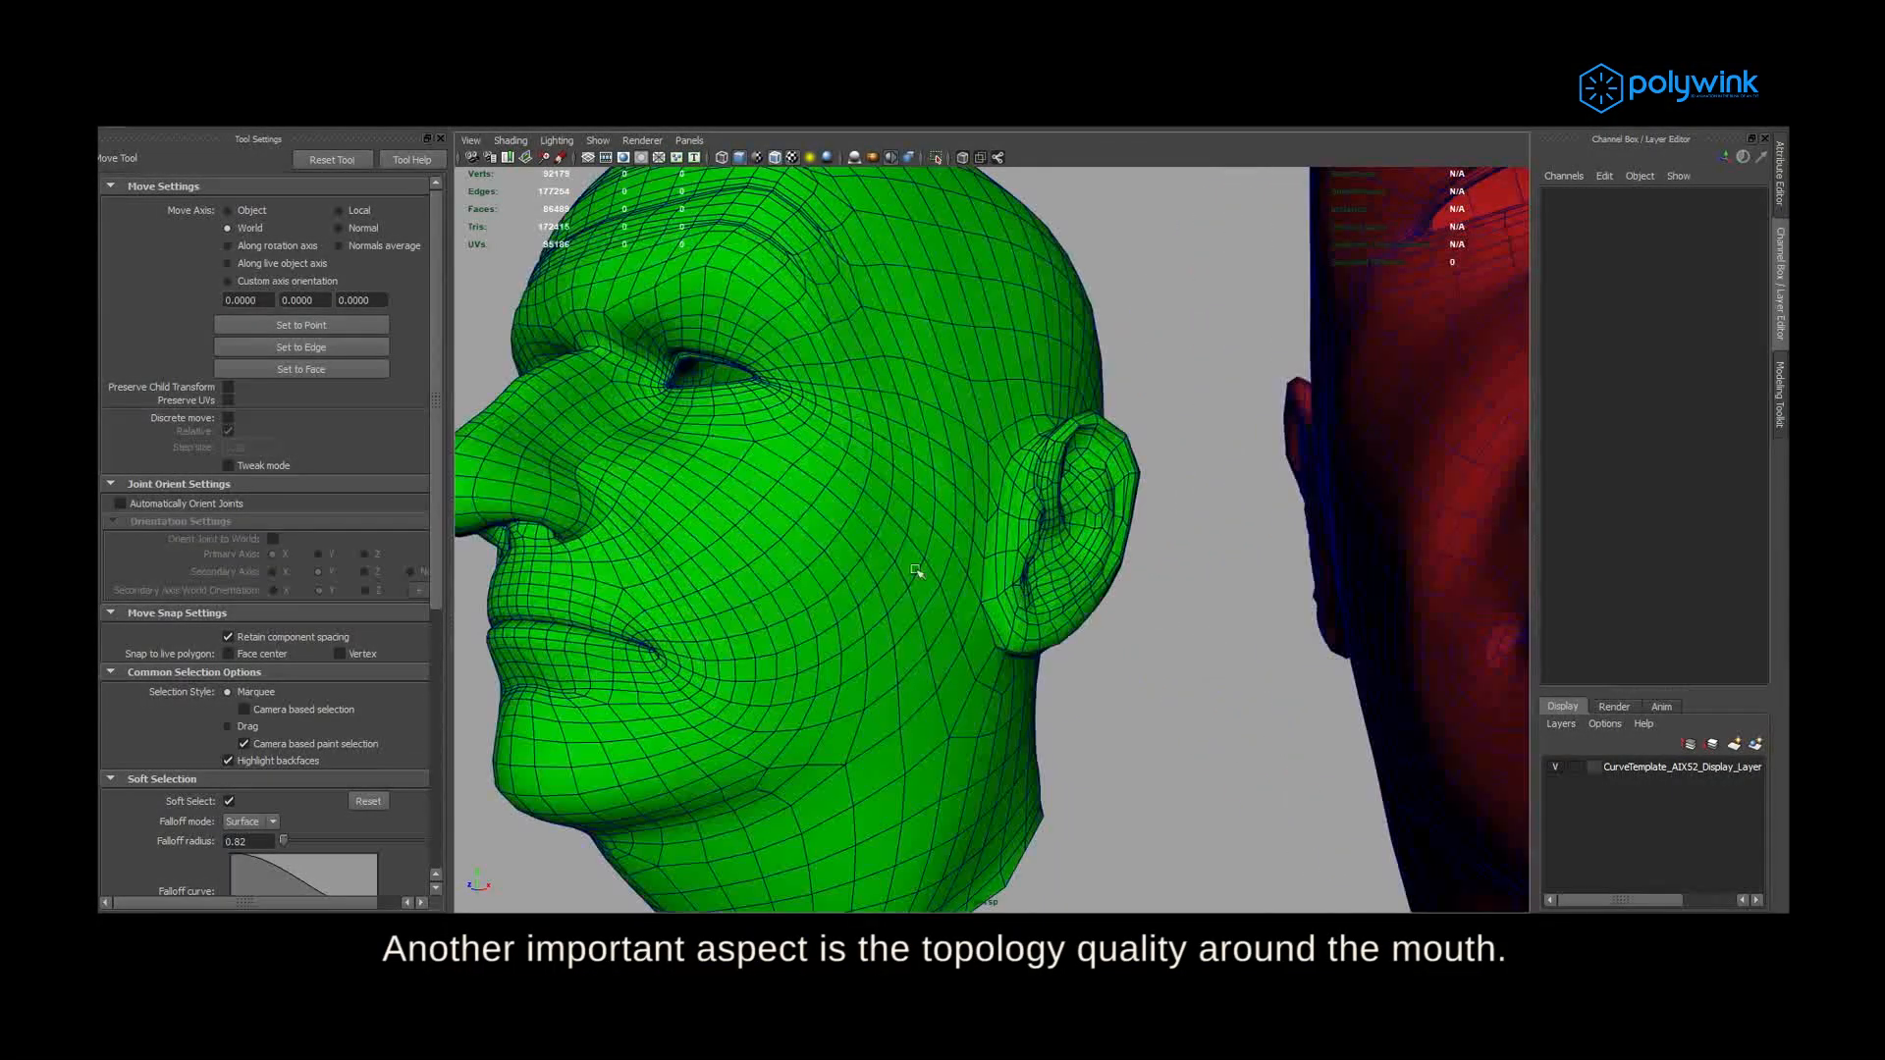
middle_click_drag(881, 543, 955, 552, "alt")
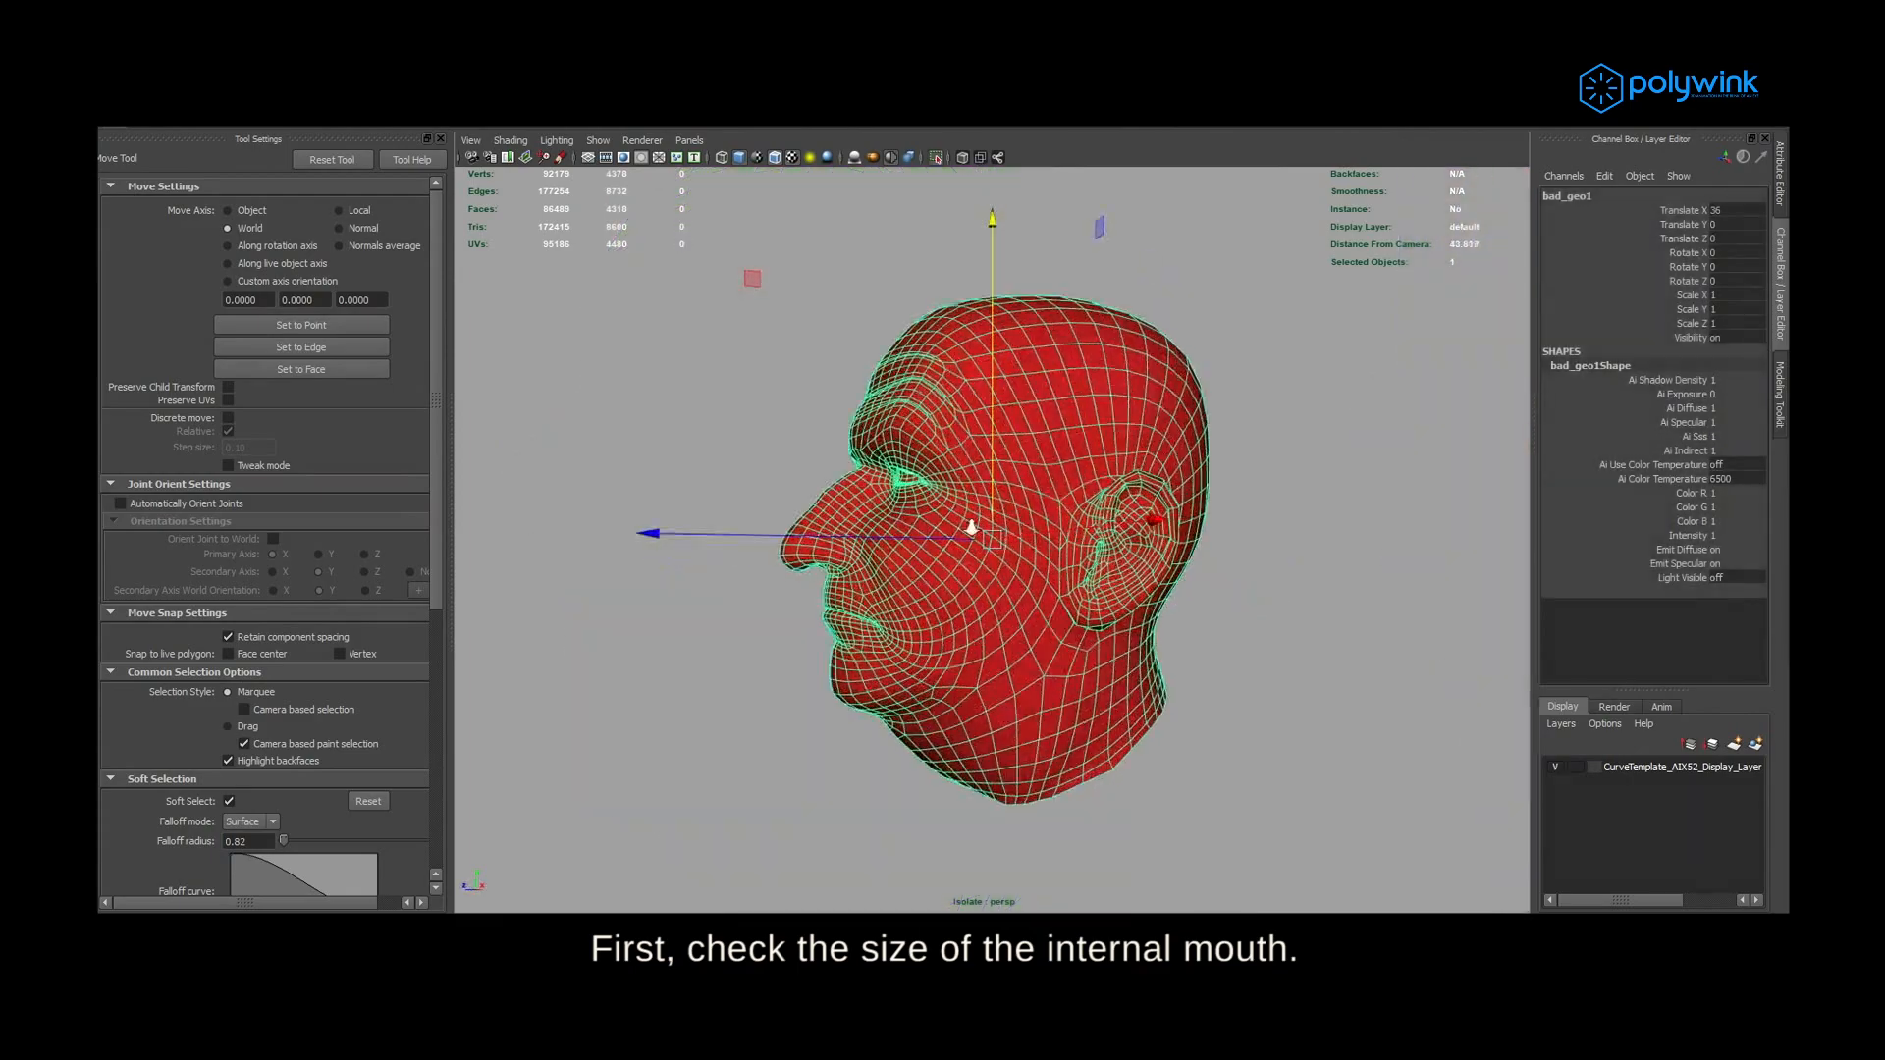
left_click(935, 157)
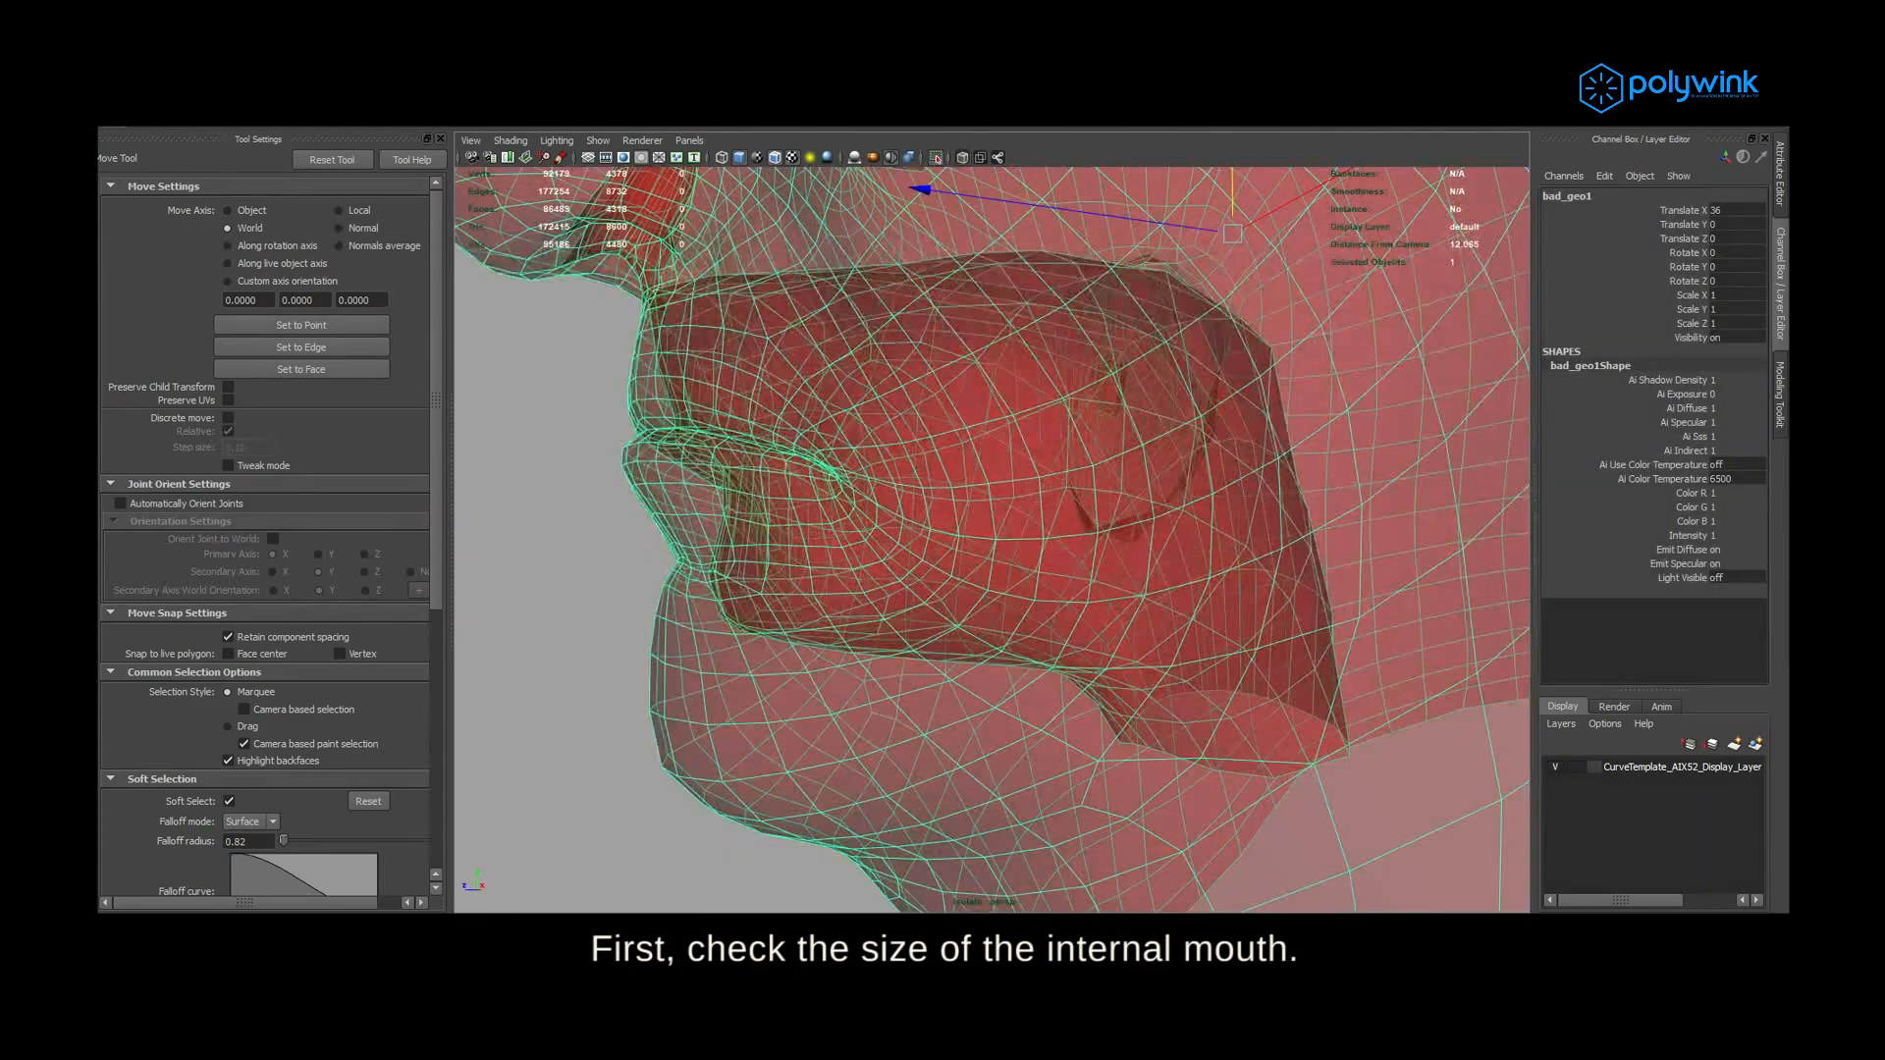
left_click_drag(1373, 866, 962, 491, "alt")
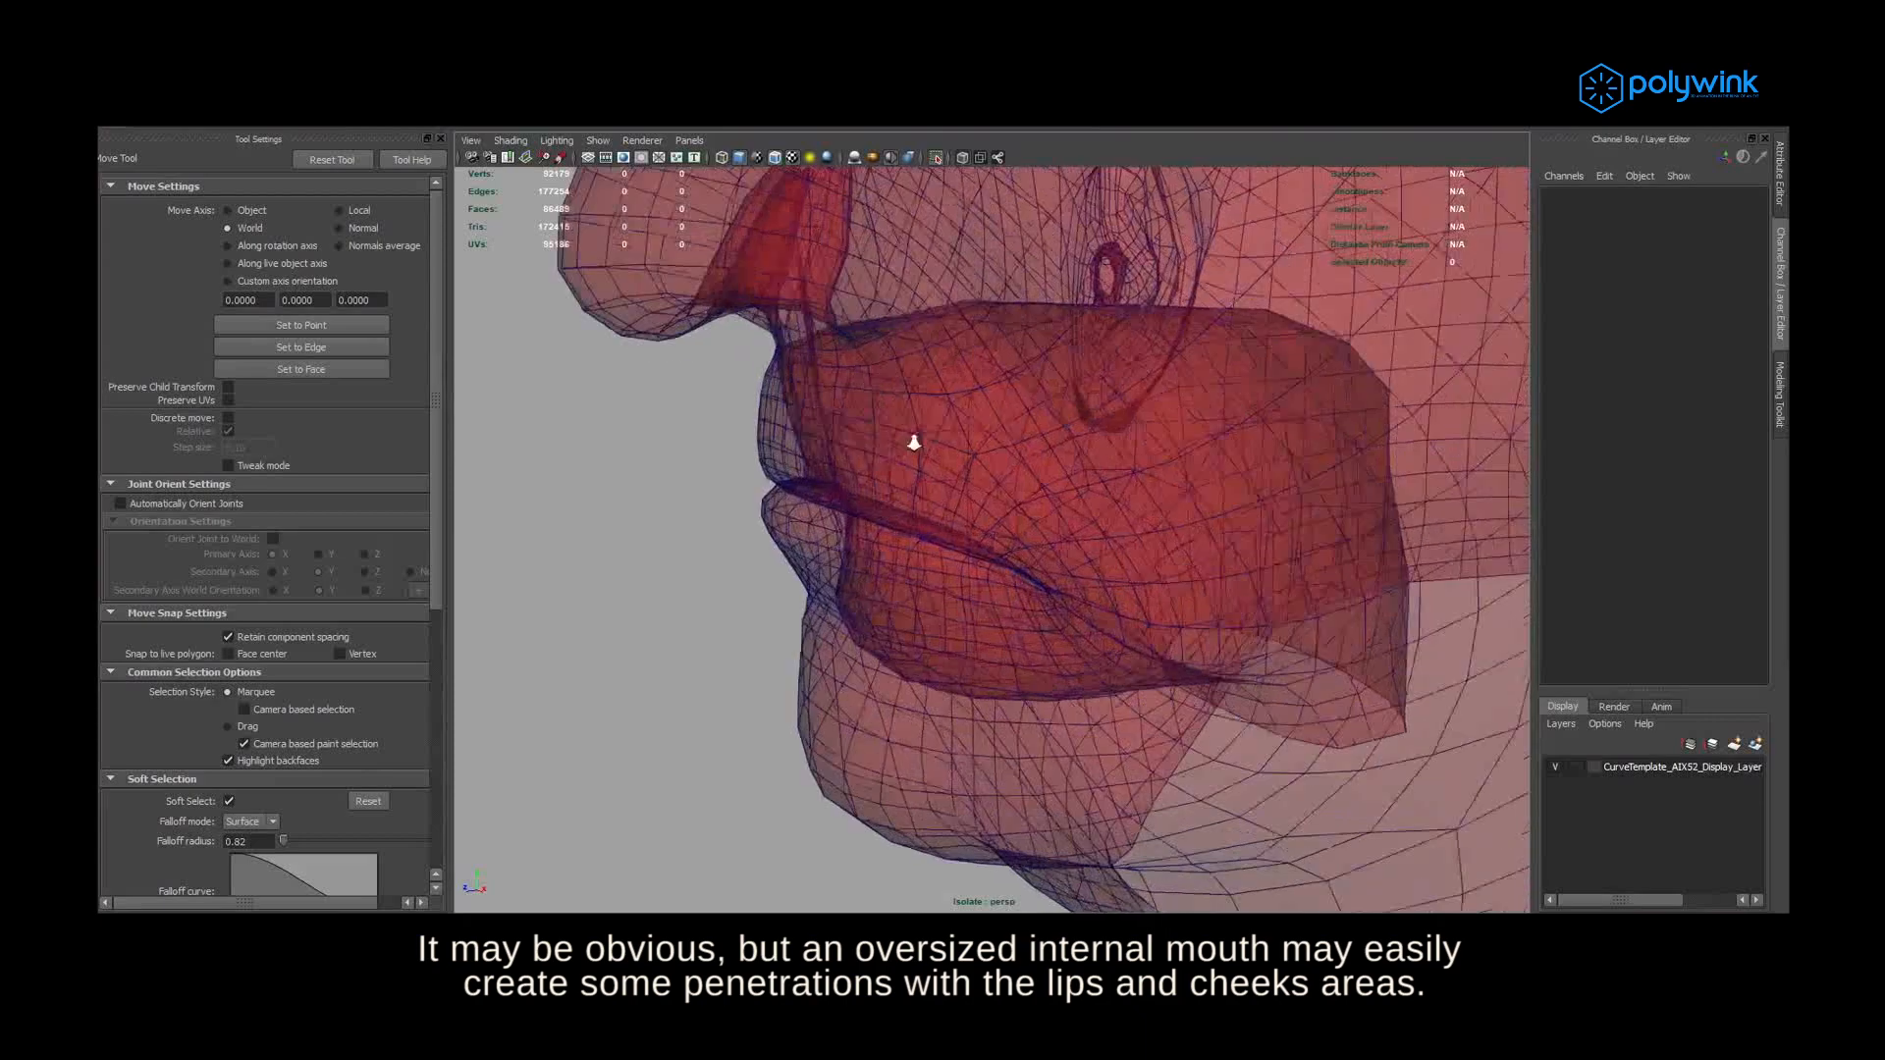
Inspect the isolated red head's lips up close for penetrations with the oversized internal mouth
right_click_drag(914, 443, 811, 367, "alt")
left_click_drag(812, 366, 795, 307, "alt")
middle_click_drag(795, 308, 846, 381, "alt")
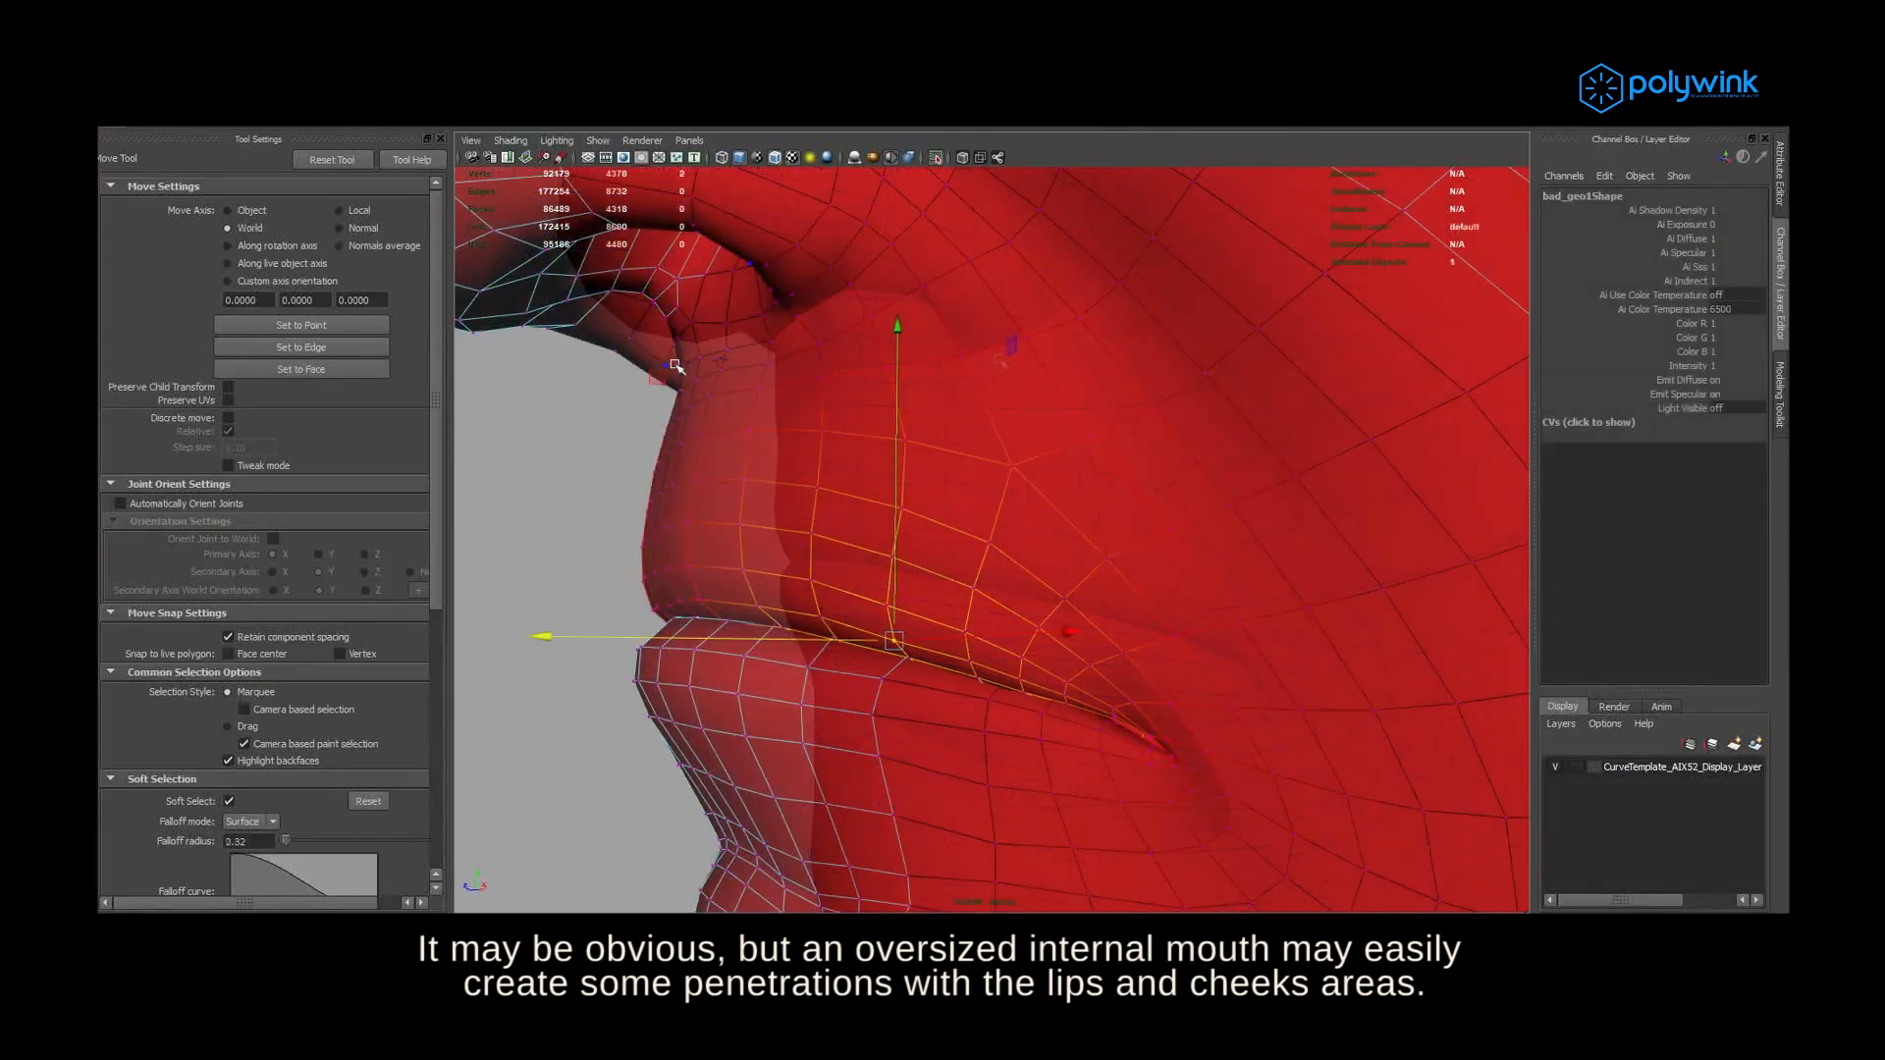
left_click_drag(702, 402, 896, 534, "alt")
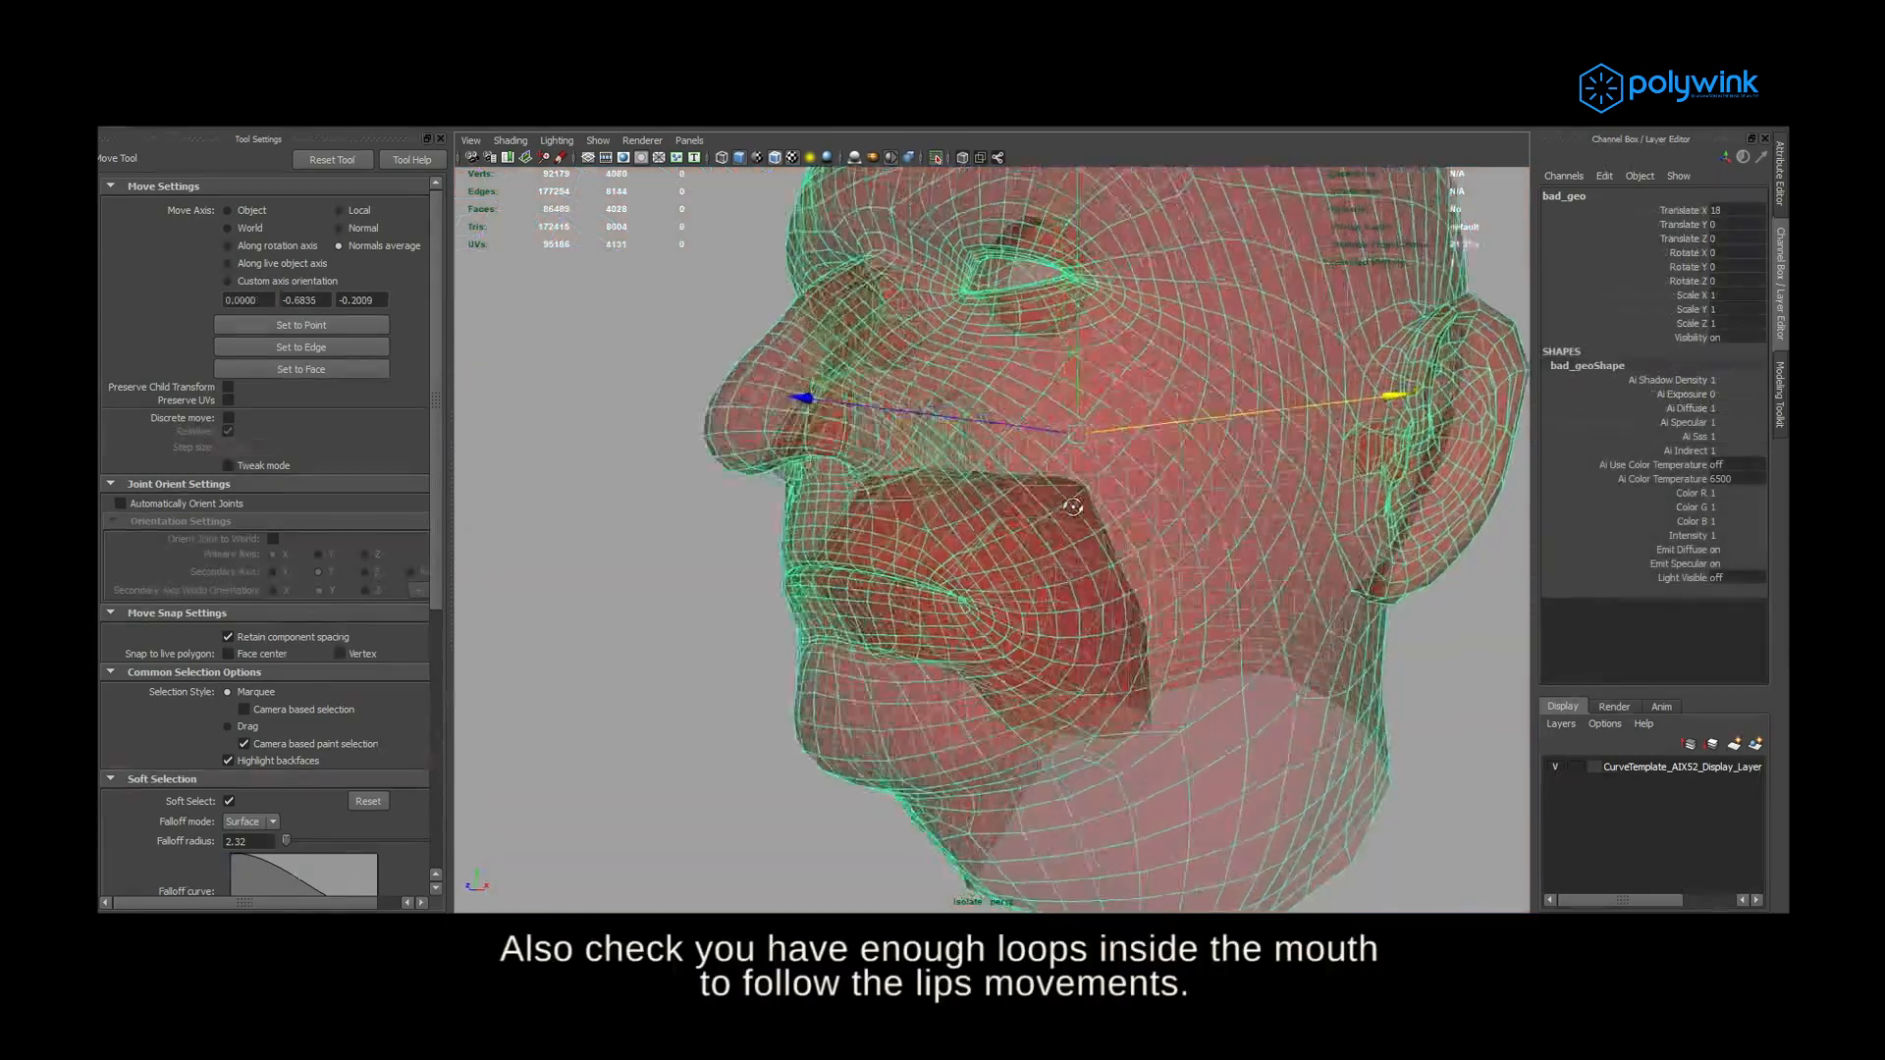
Examine the edge loops inside the mouth of the other red head from outside and within
left_click_drag(884, 535, 777, 378, "alt")
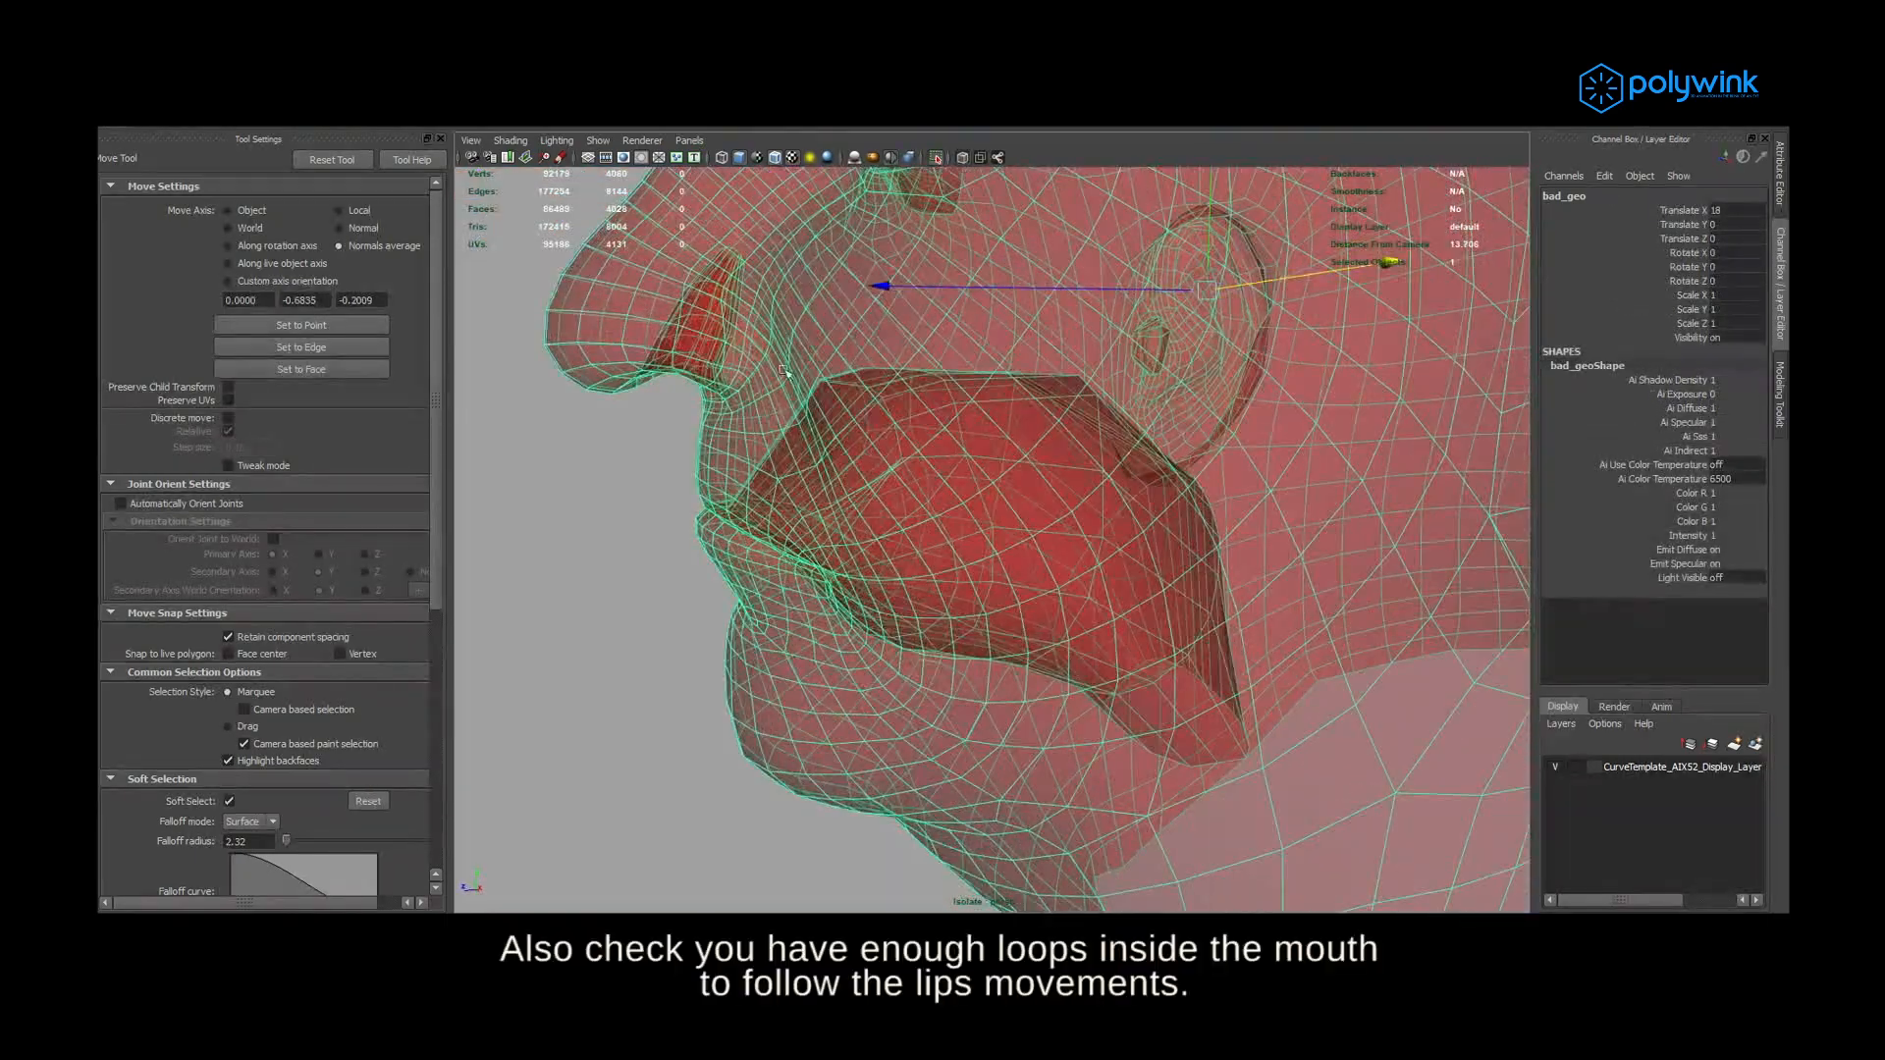
left_click_drag(942, 526, 1031, 530, "alt")
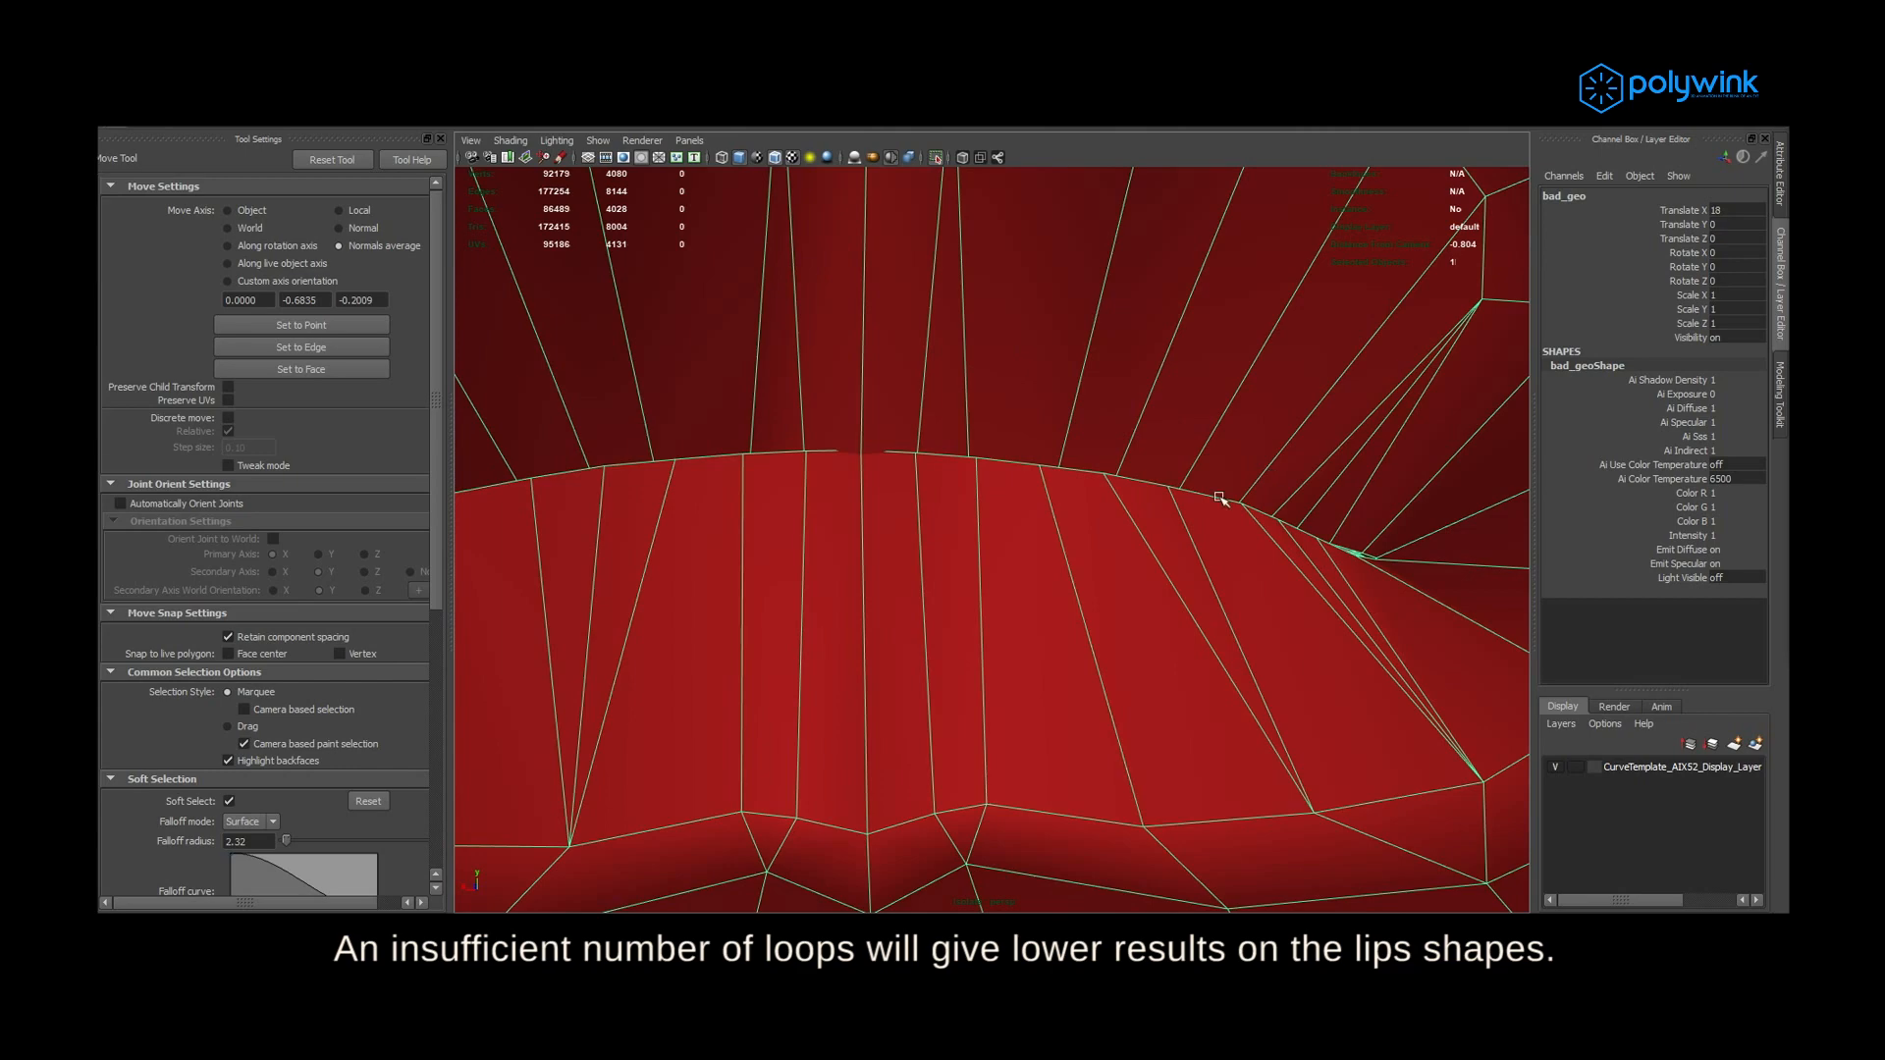
left_click_drag(1237, 510, 979, 555, "alt")
left_click_drag(903, 498, 864, 216, "alt")
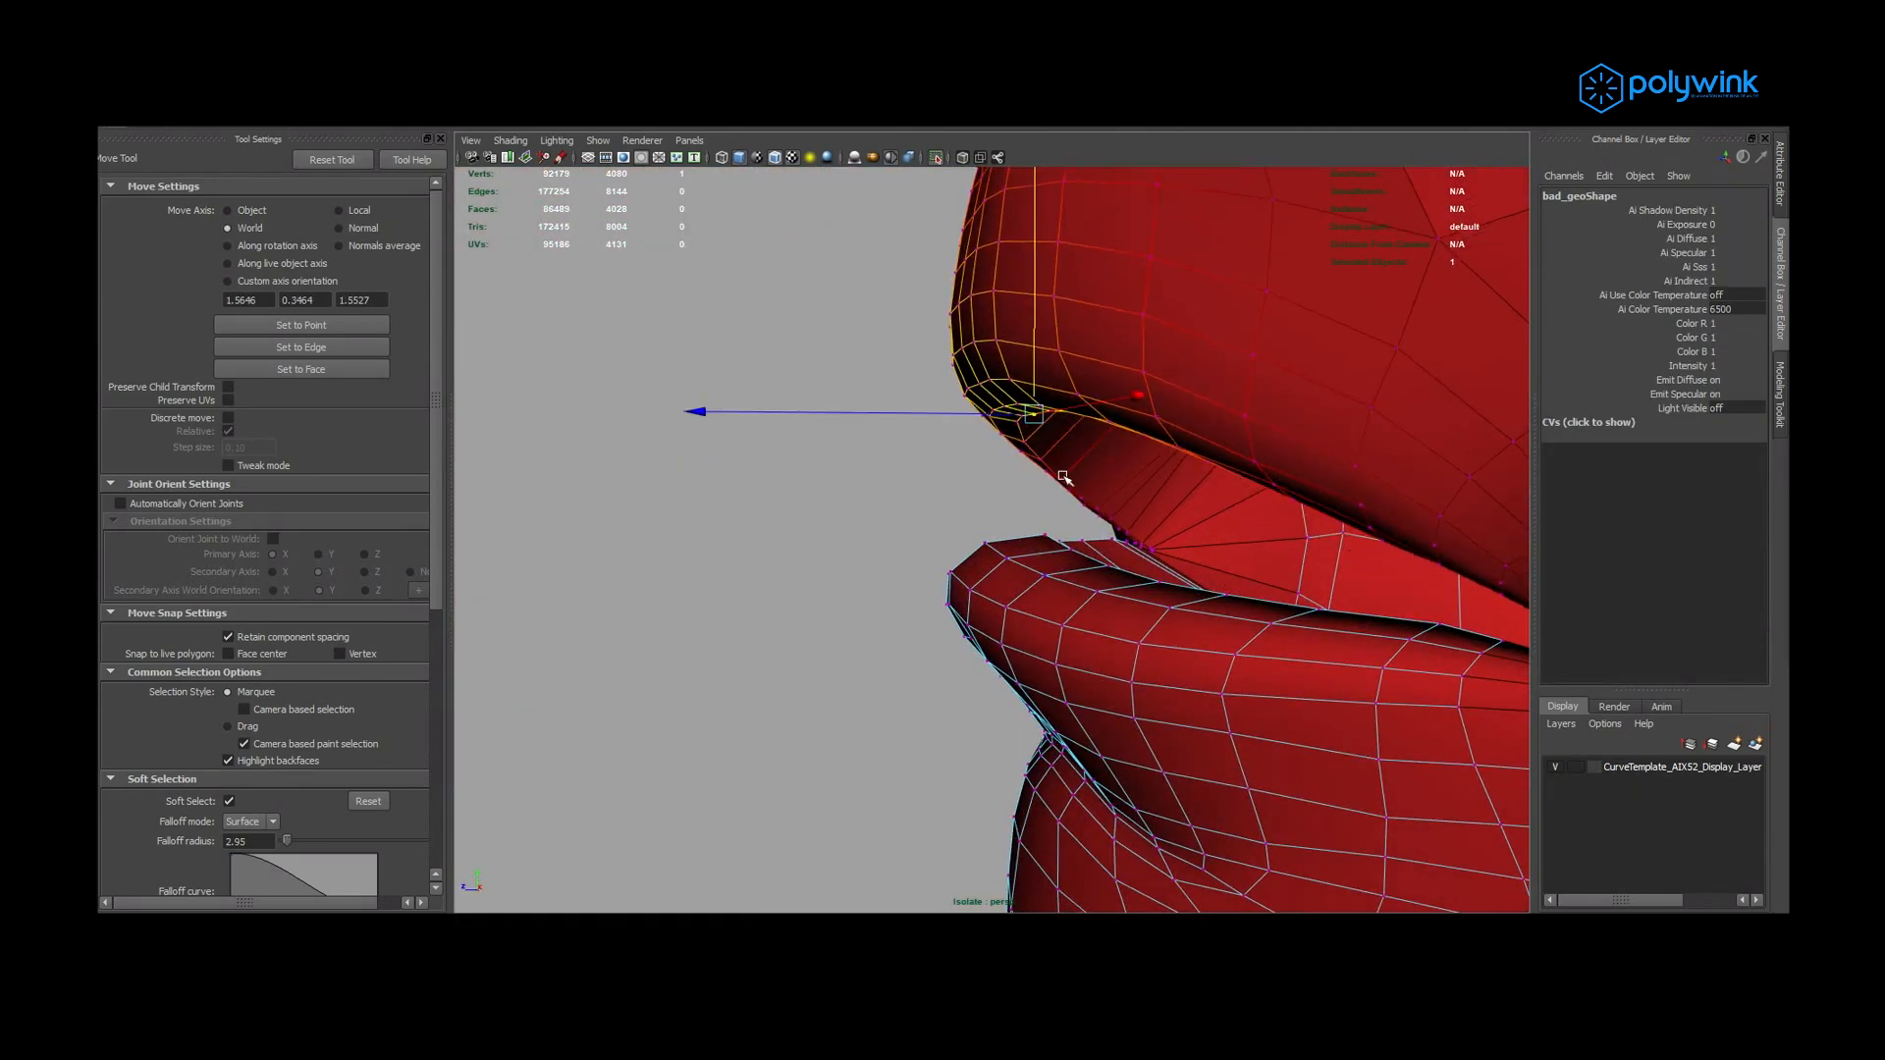
Rotate the red head's upper lip vertices with soft selection to test how the inner mouth follows
key("e")
left_click_drag(883, 680, 832, 638)
left_click_drag(992, 530, 1068, 454, "alt")
key("w")
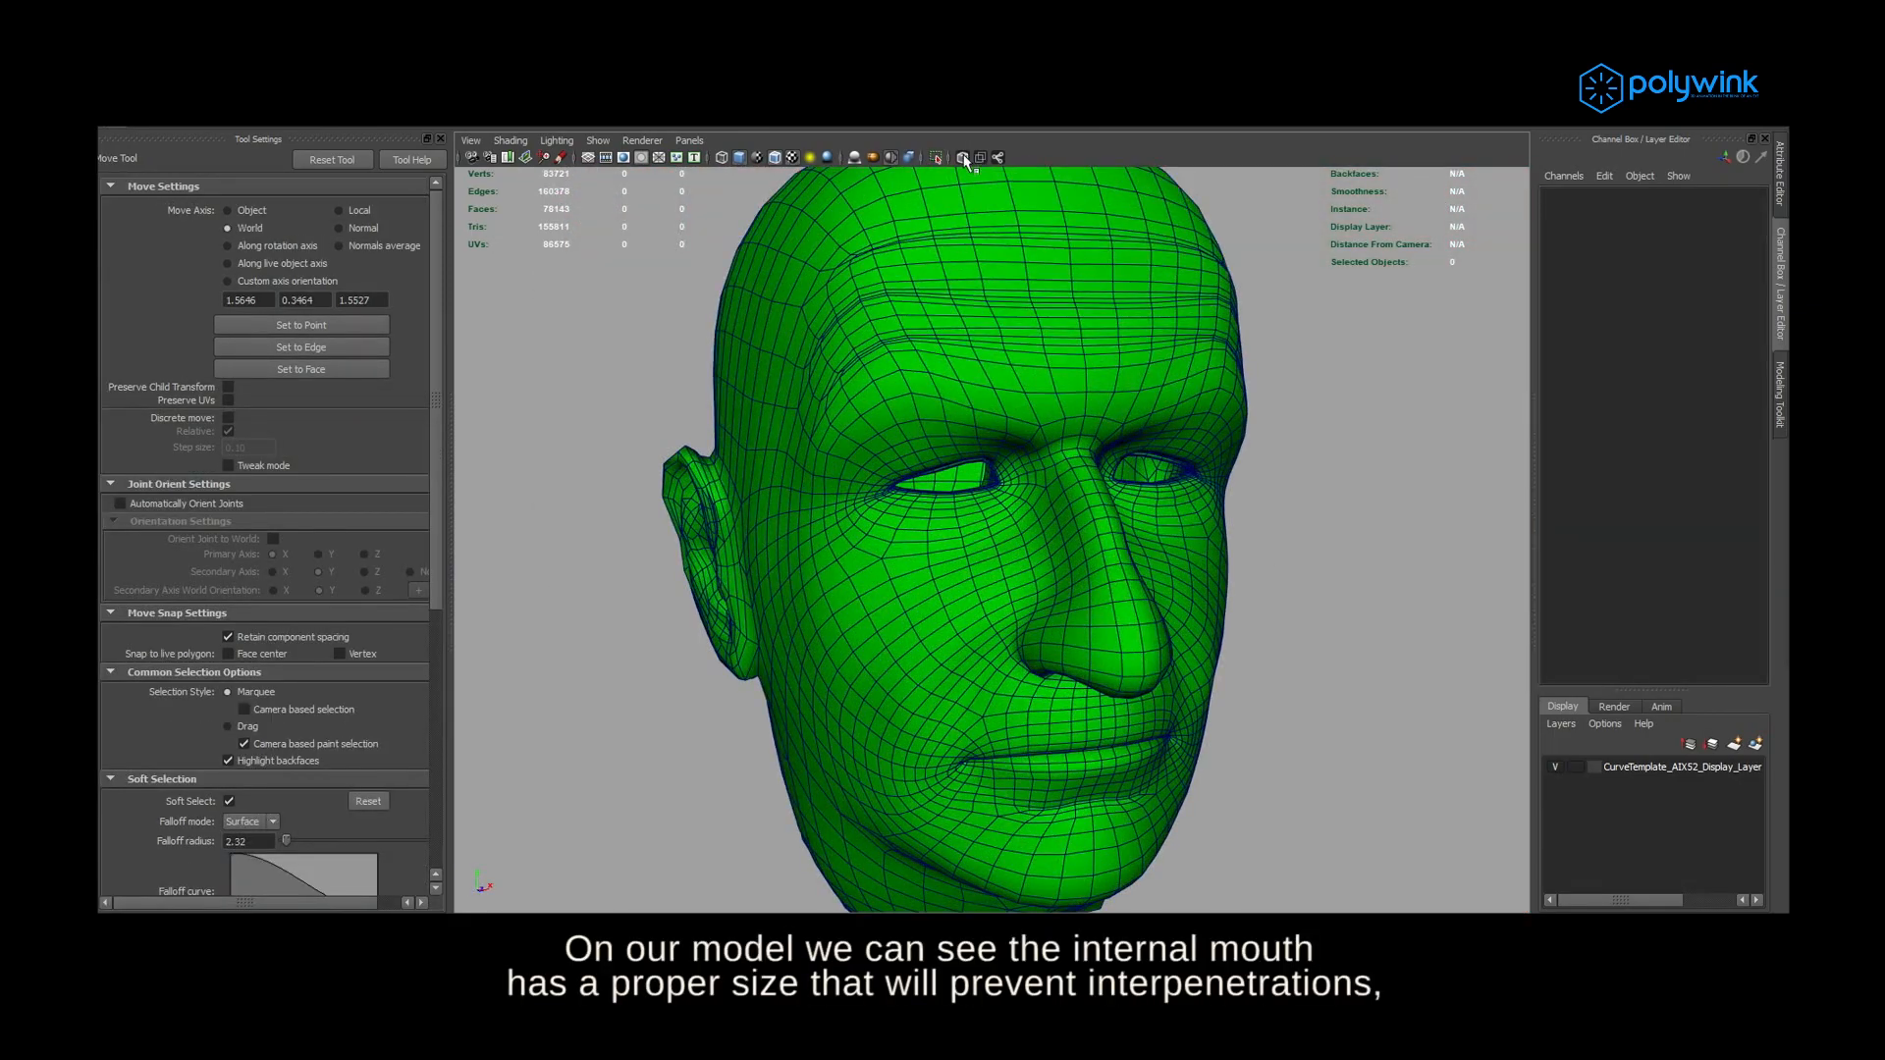
Turn on X-ray display for the green head and examine its internal mouth size, inner edge loops and lips
left_click(963, 158)
mouse_move(967, 510)
left_mouse_down("alt")
mouse_move(1183, 589)
mouse_move(1222, 584)
mouse_move(1183, 609)
mouse_move(962, 195)
left_mouse_up("alt")
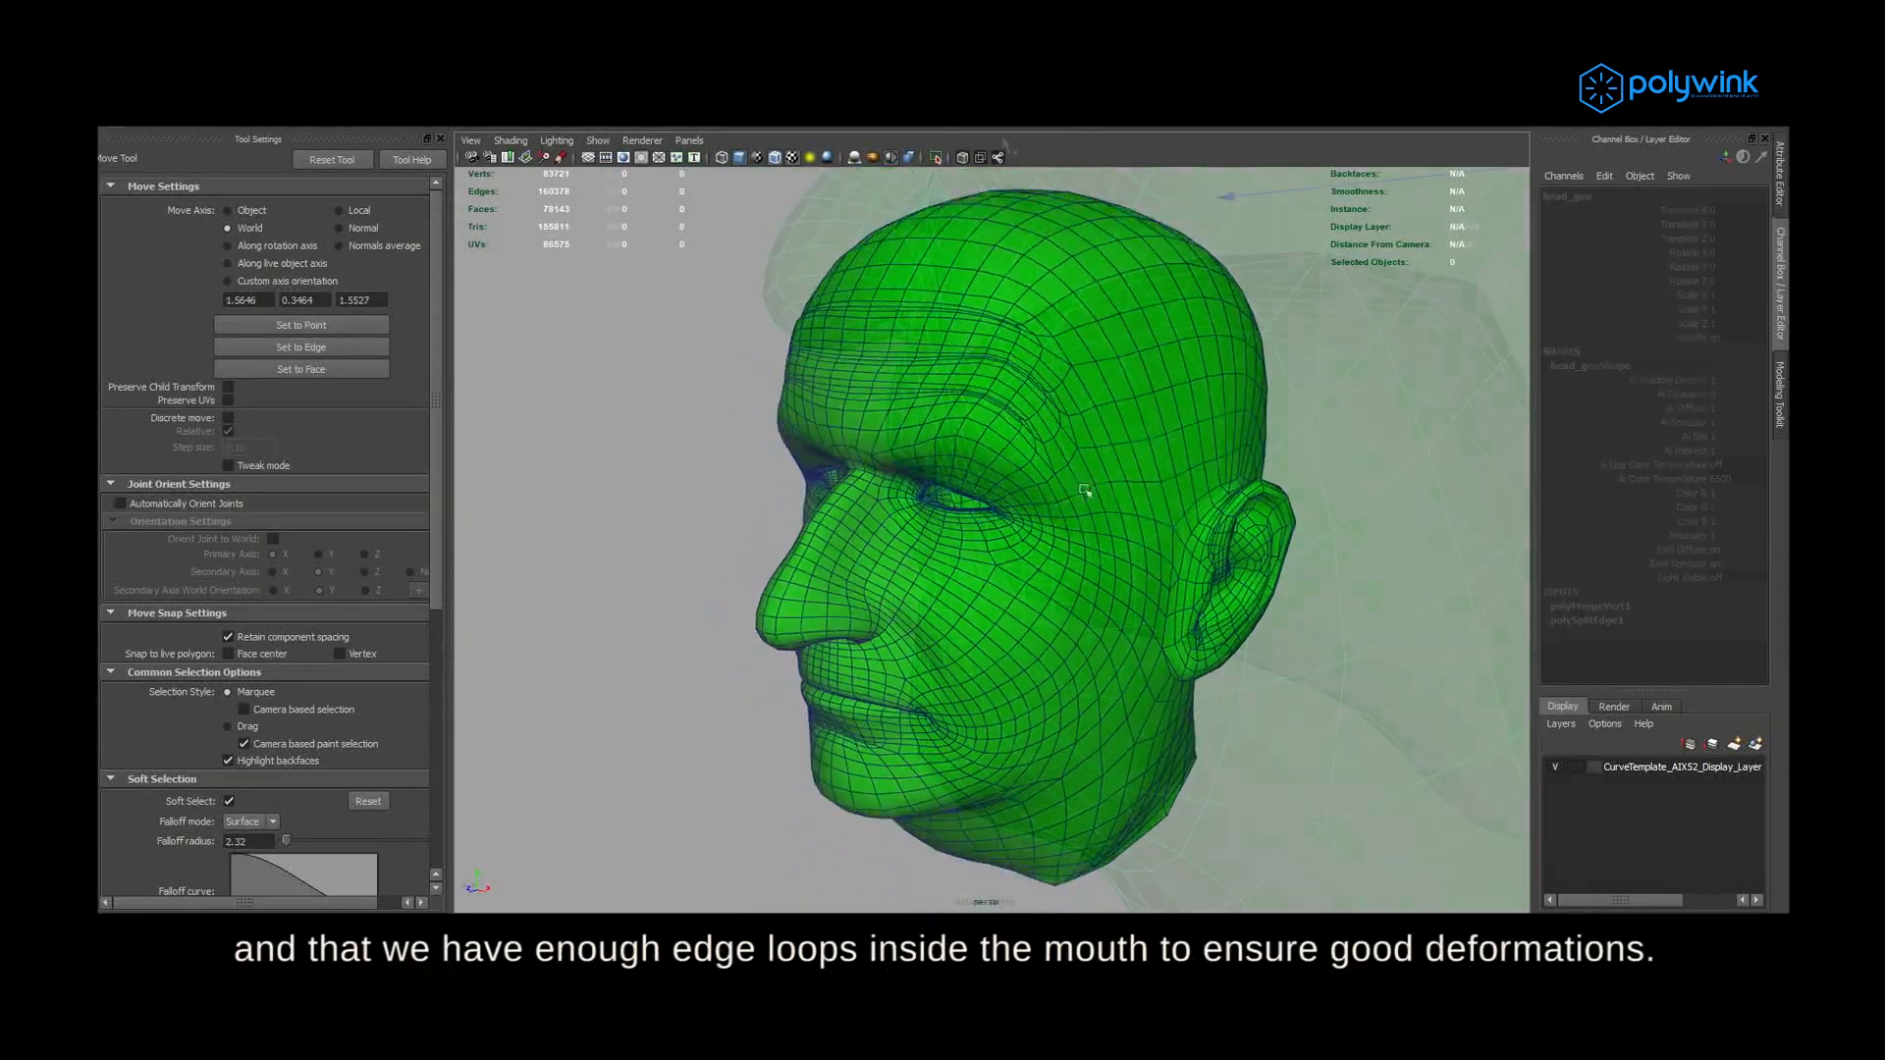
scroll(1034, 438, "up", 10)
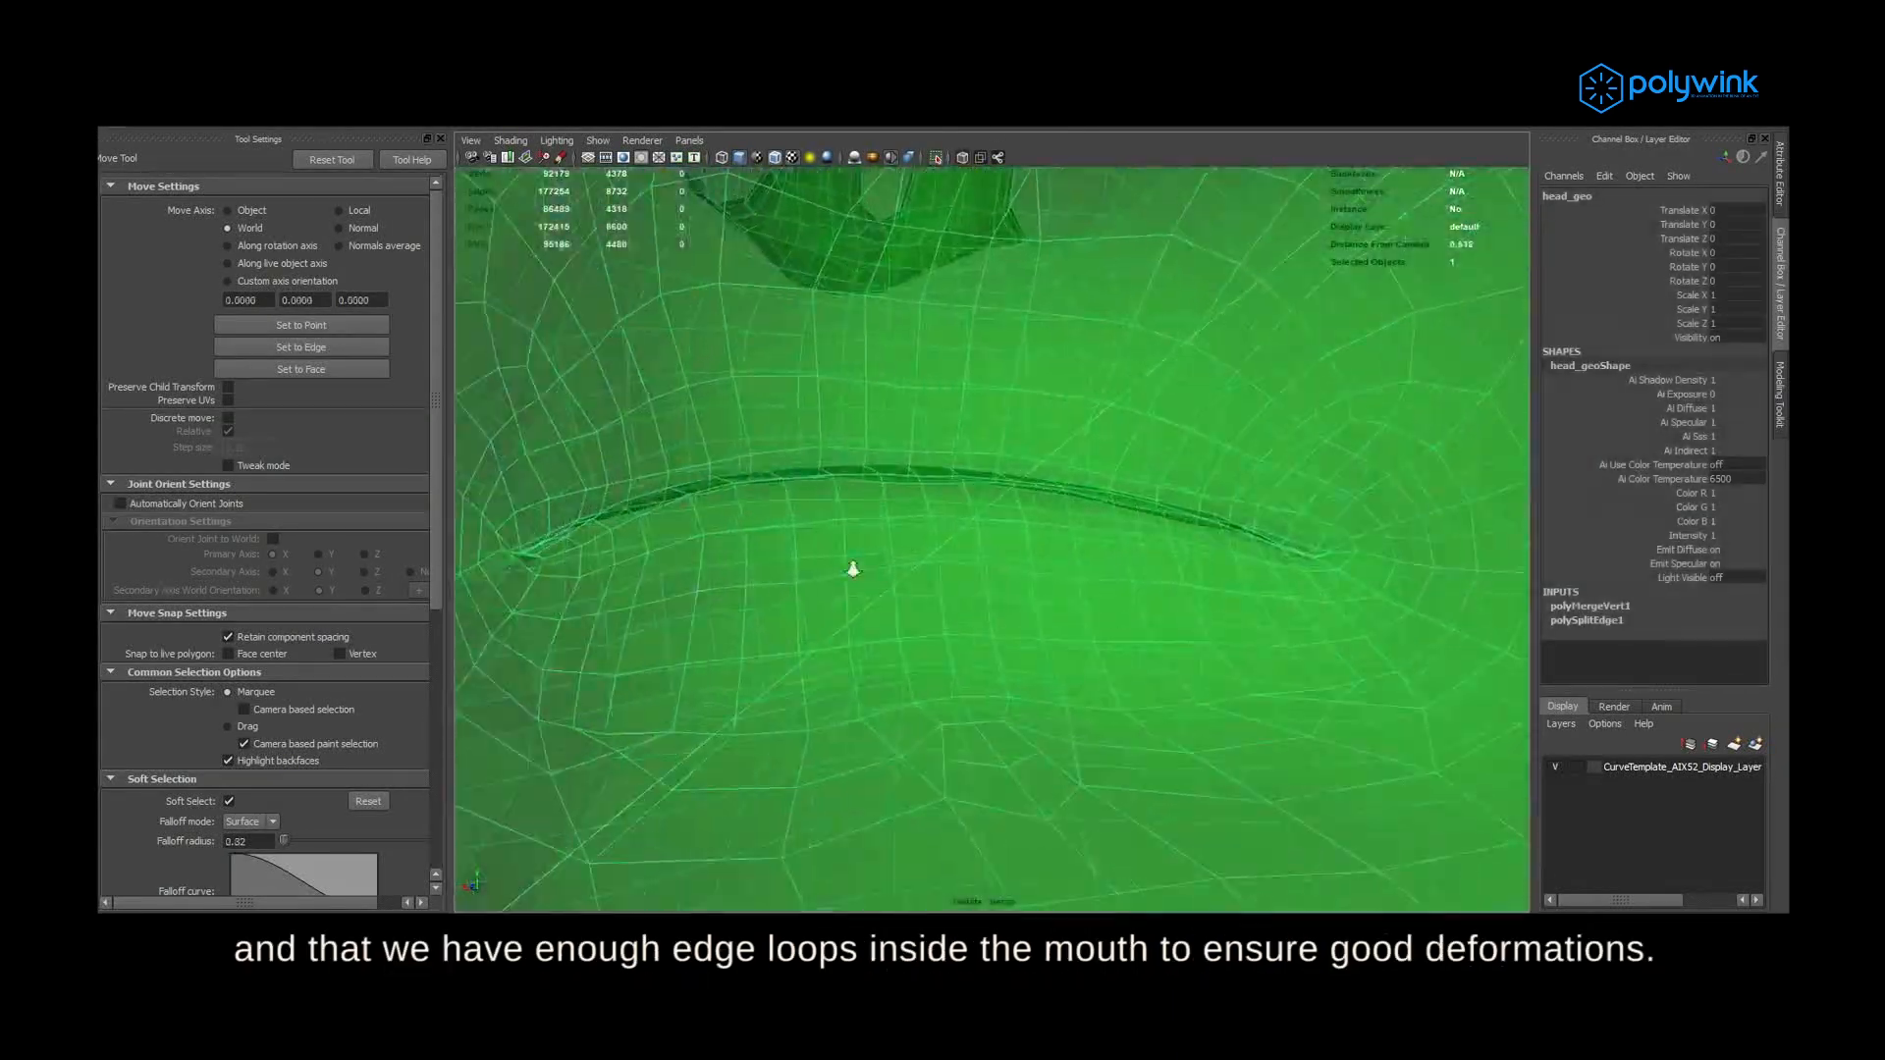
left_click_drag(853, 569, 1017, 578, "alt")
left_click_drag(1037, 509, 980, 589, "alt")
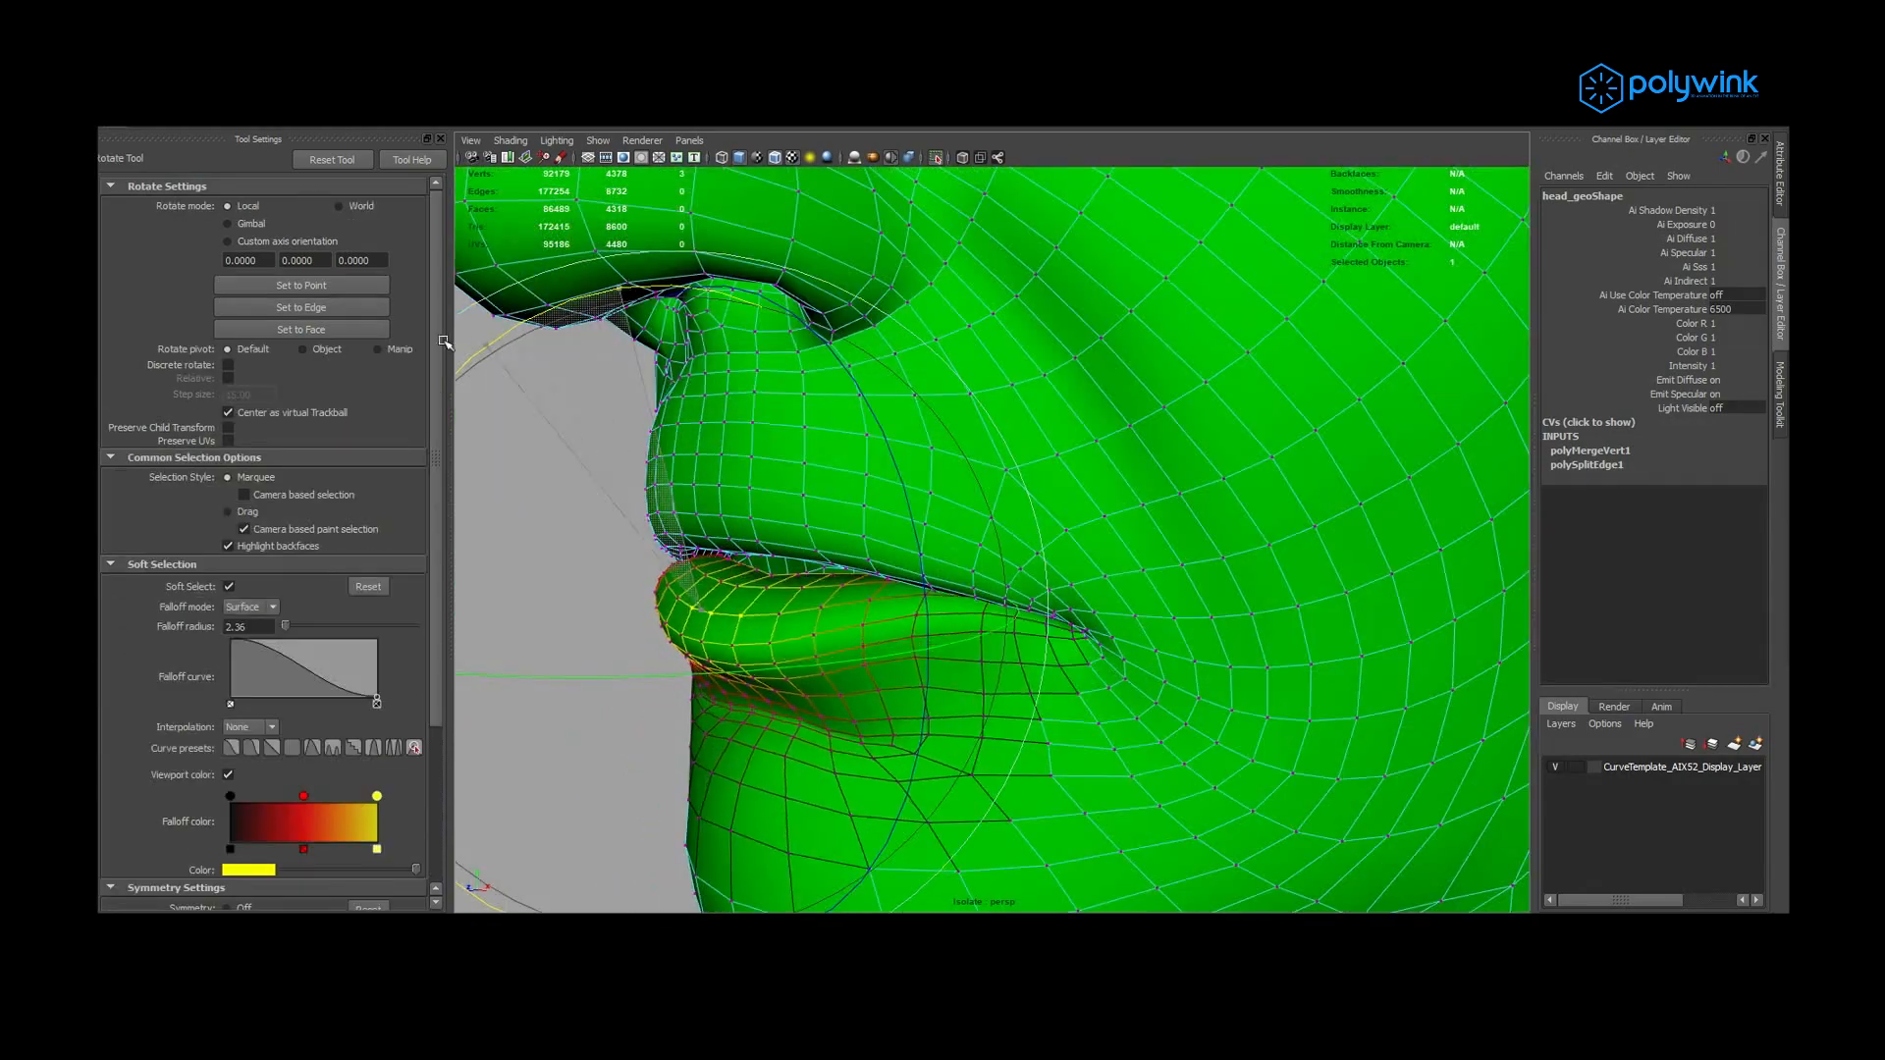
key("w")
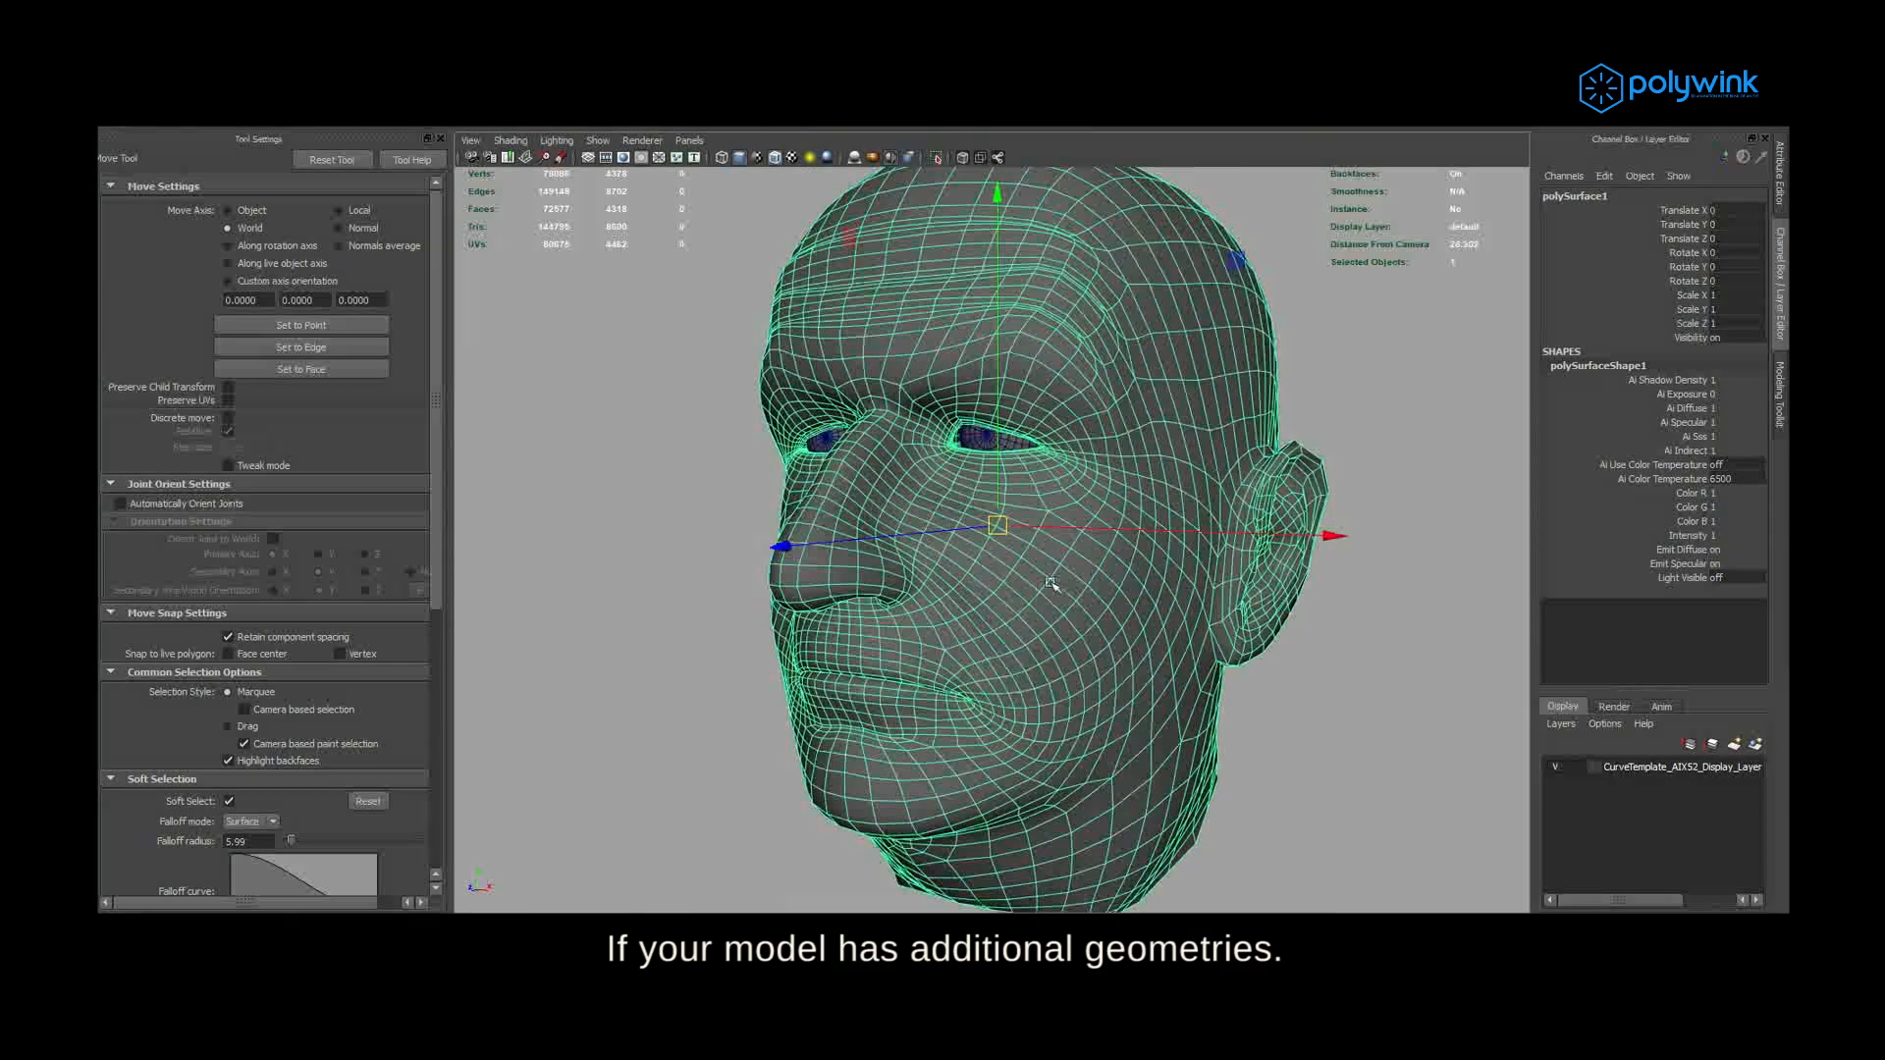
Move the head mesh aside along X and select the teeth, eye and eyelash geometries to examine them from different angles
left_click_drag(1052, 583, 1117, 578, "alt")
left_click_drag(1025, 528, 1440, 528)
left_click(1027, 683)
left_click_drag(1027, 684, 1143, 685, "alt")
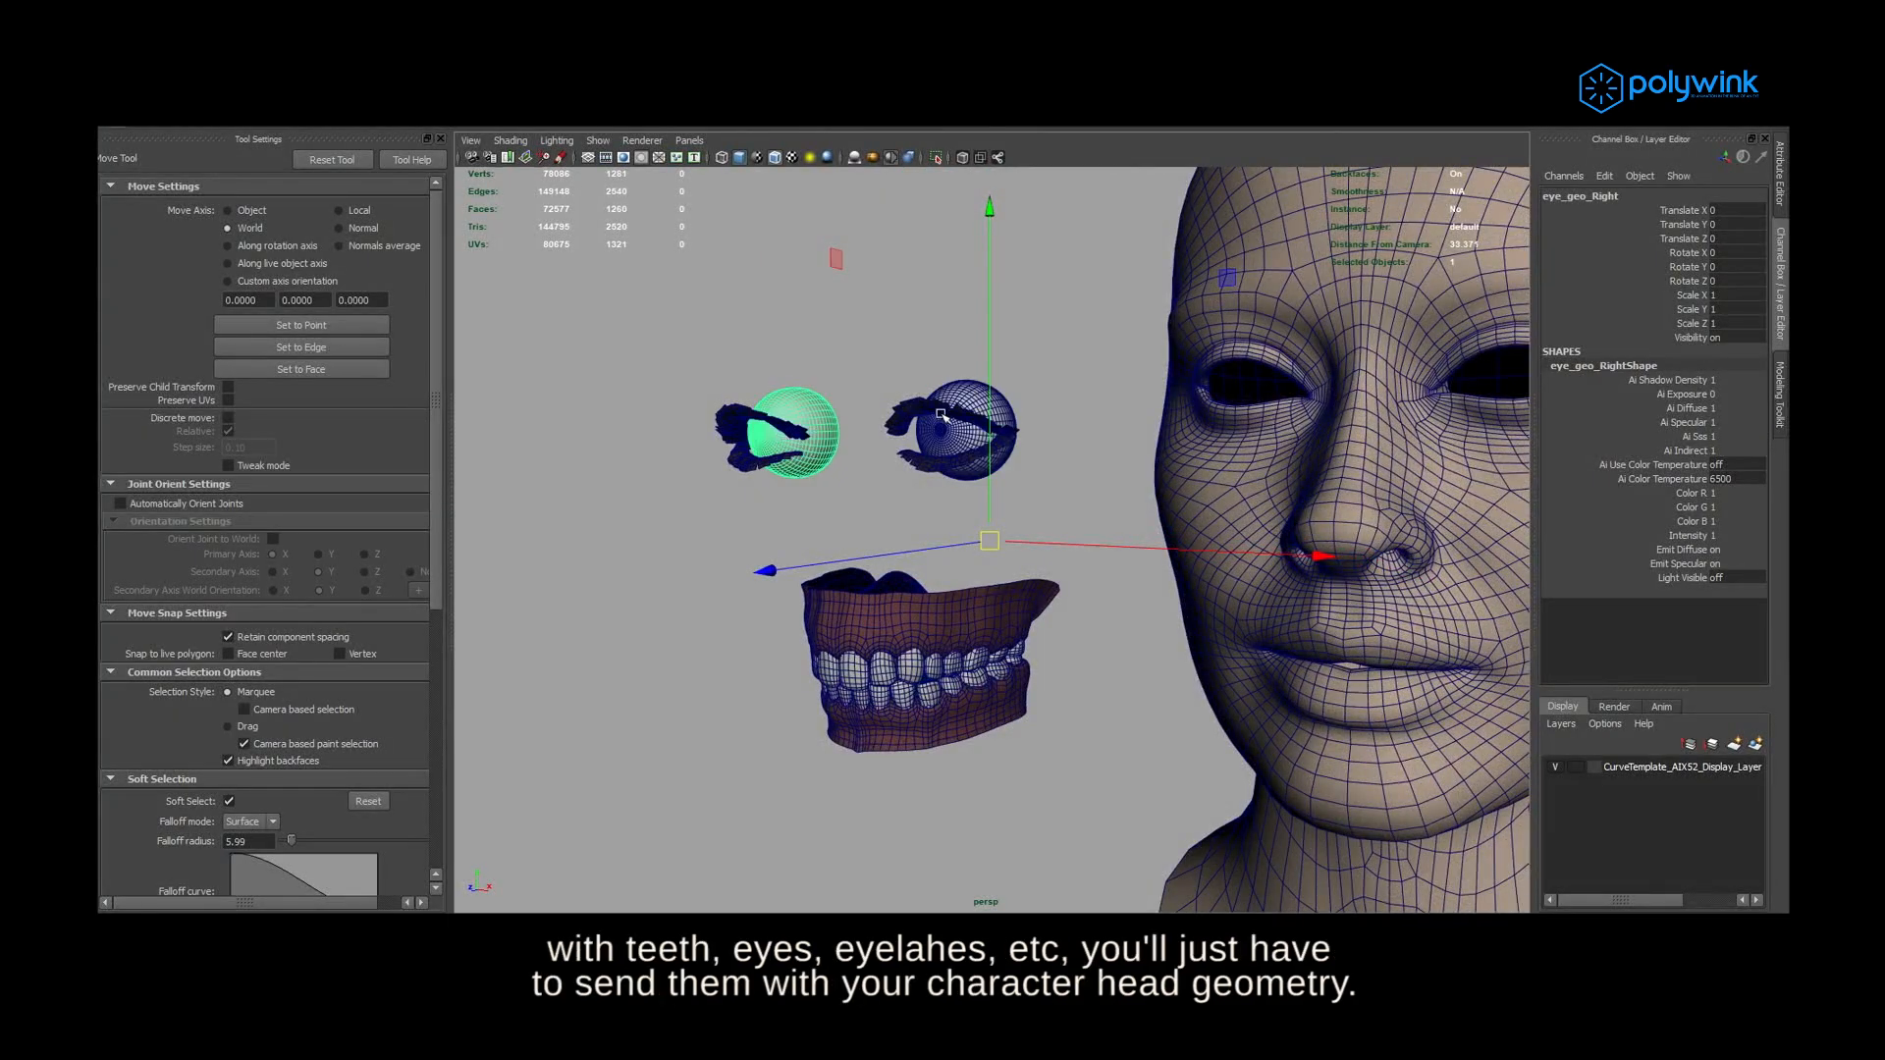
left_click(919, 453)
left_click_drag(927, 478, 914, 526, "alt")
left_click(962, 363)
left_click_drag(1065, 437, 989, 455, "alt")
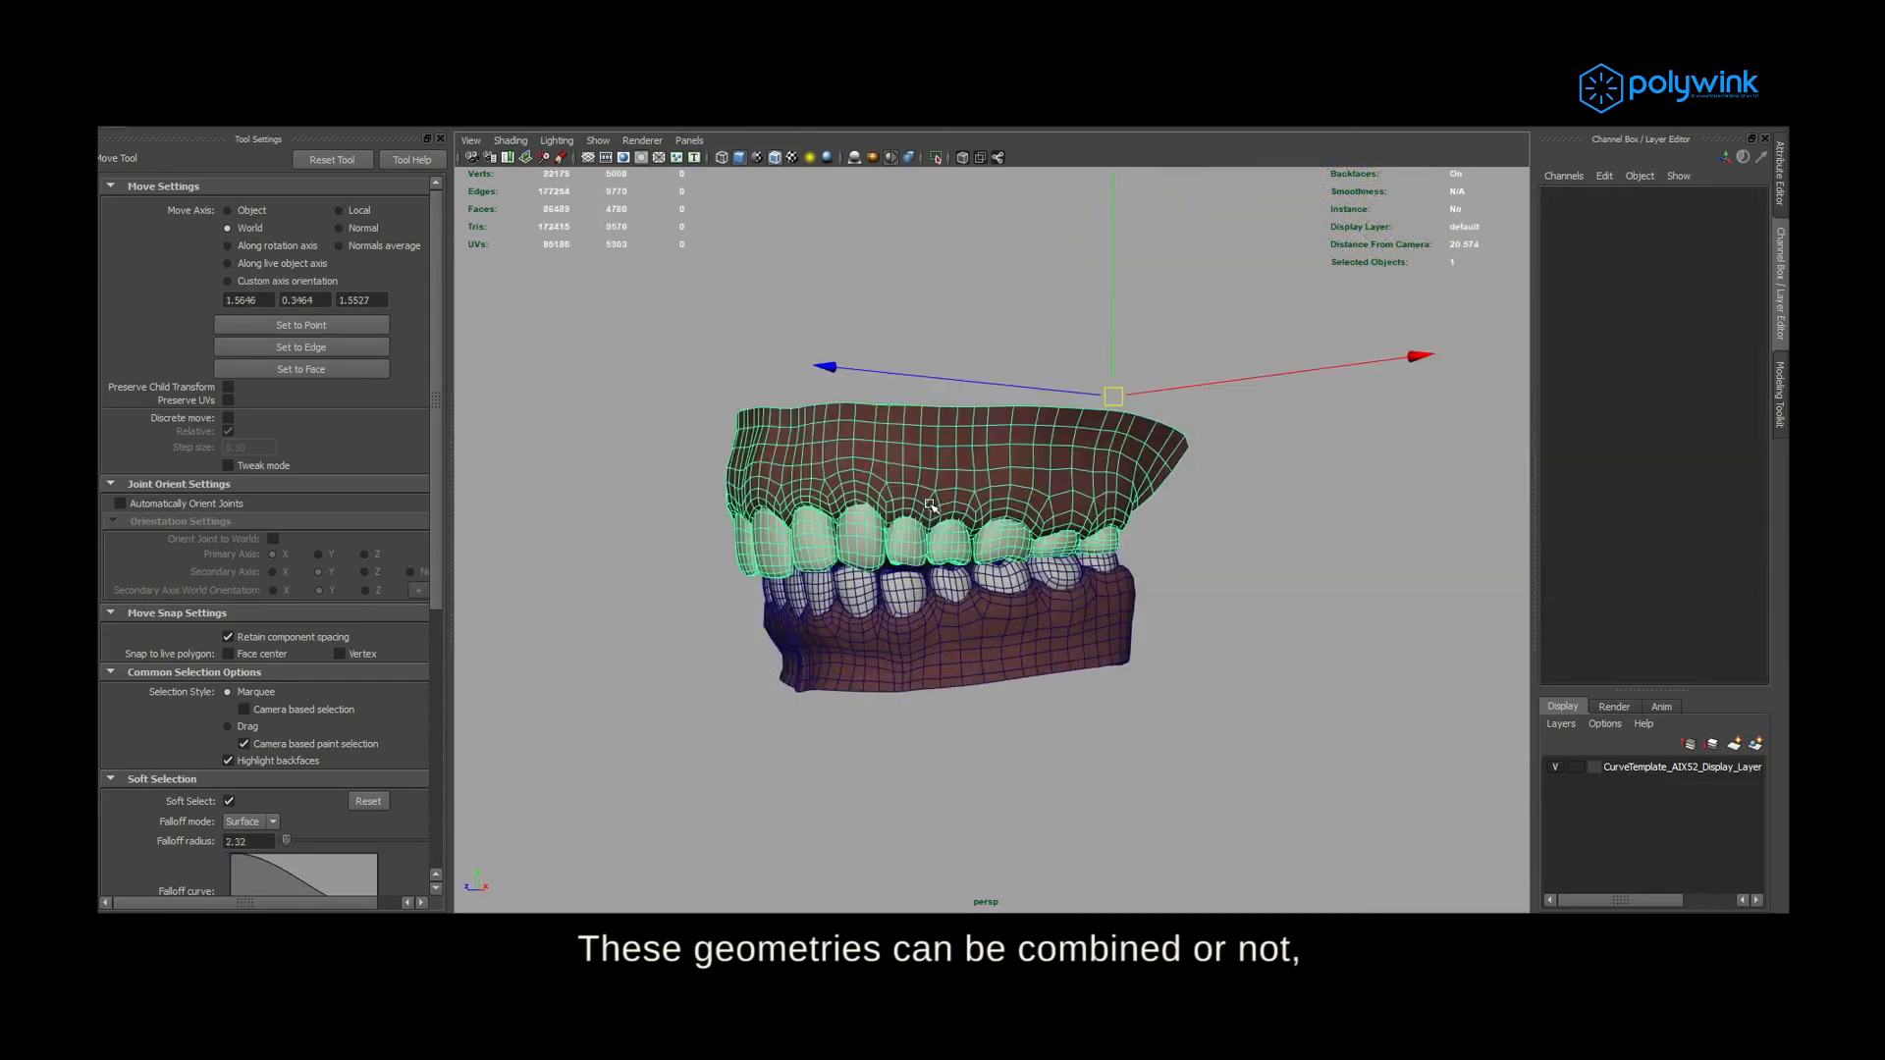
Select individual upper teeth one by one and examine the dentition to check whether the teeth are separate meshes
left_click_drag(1040, 677, 988, 649, "alt")
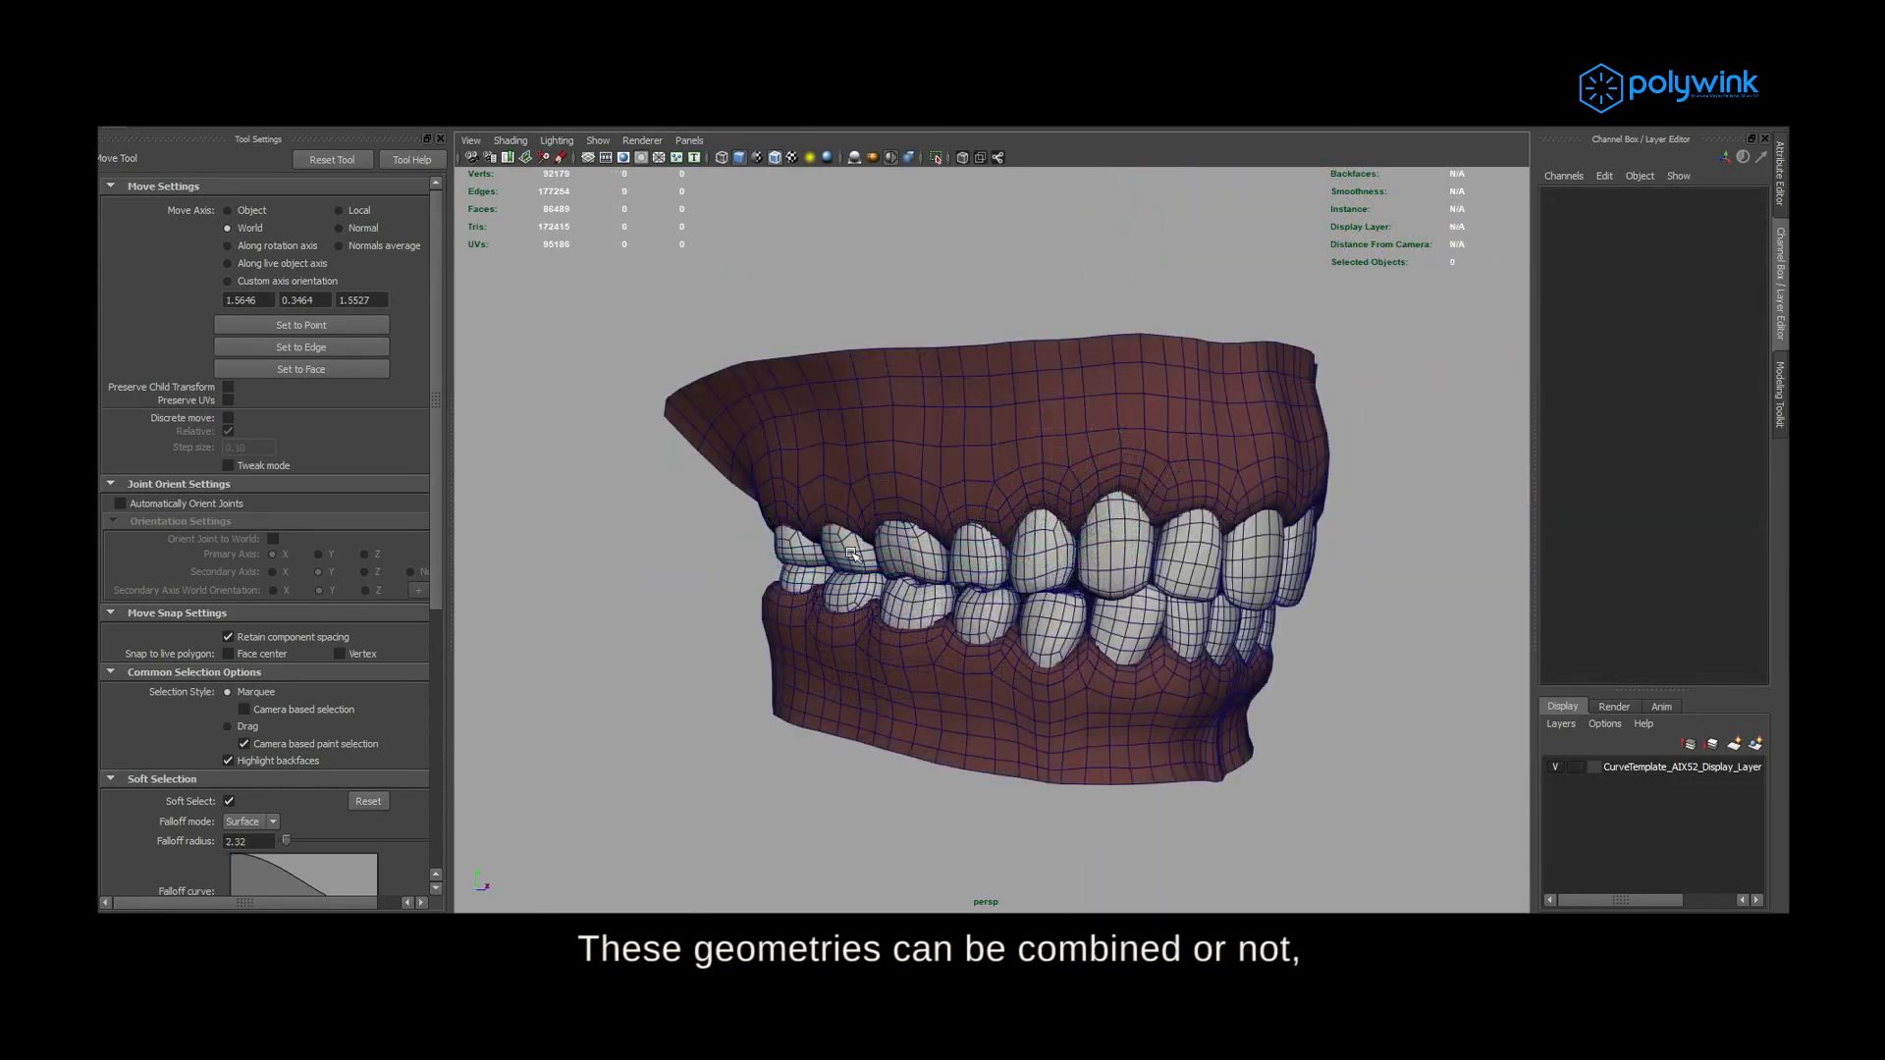
left_click(910, 558)
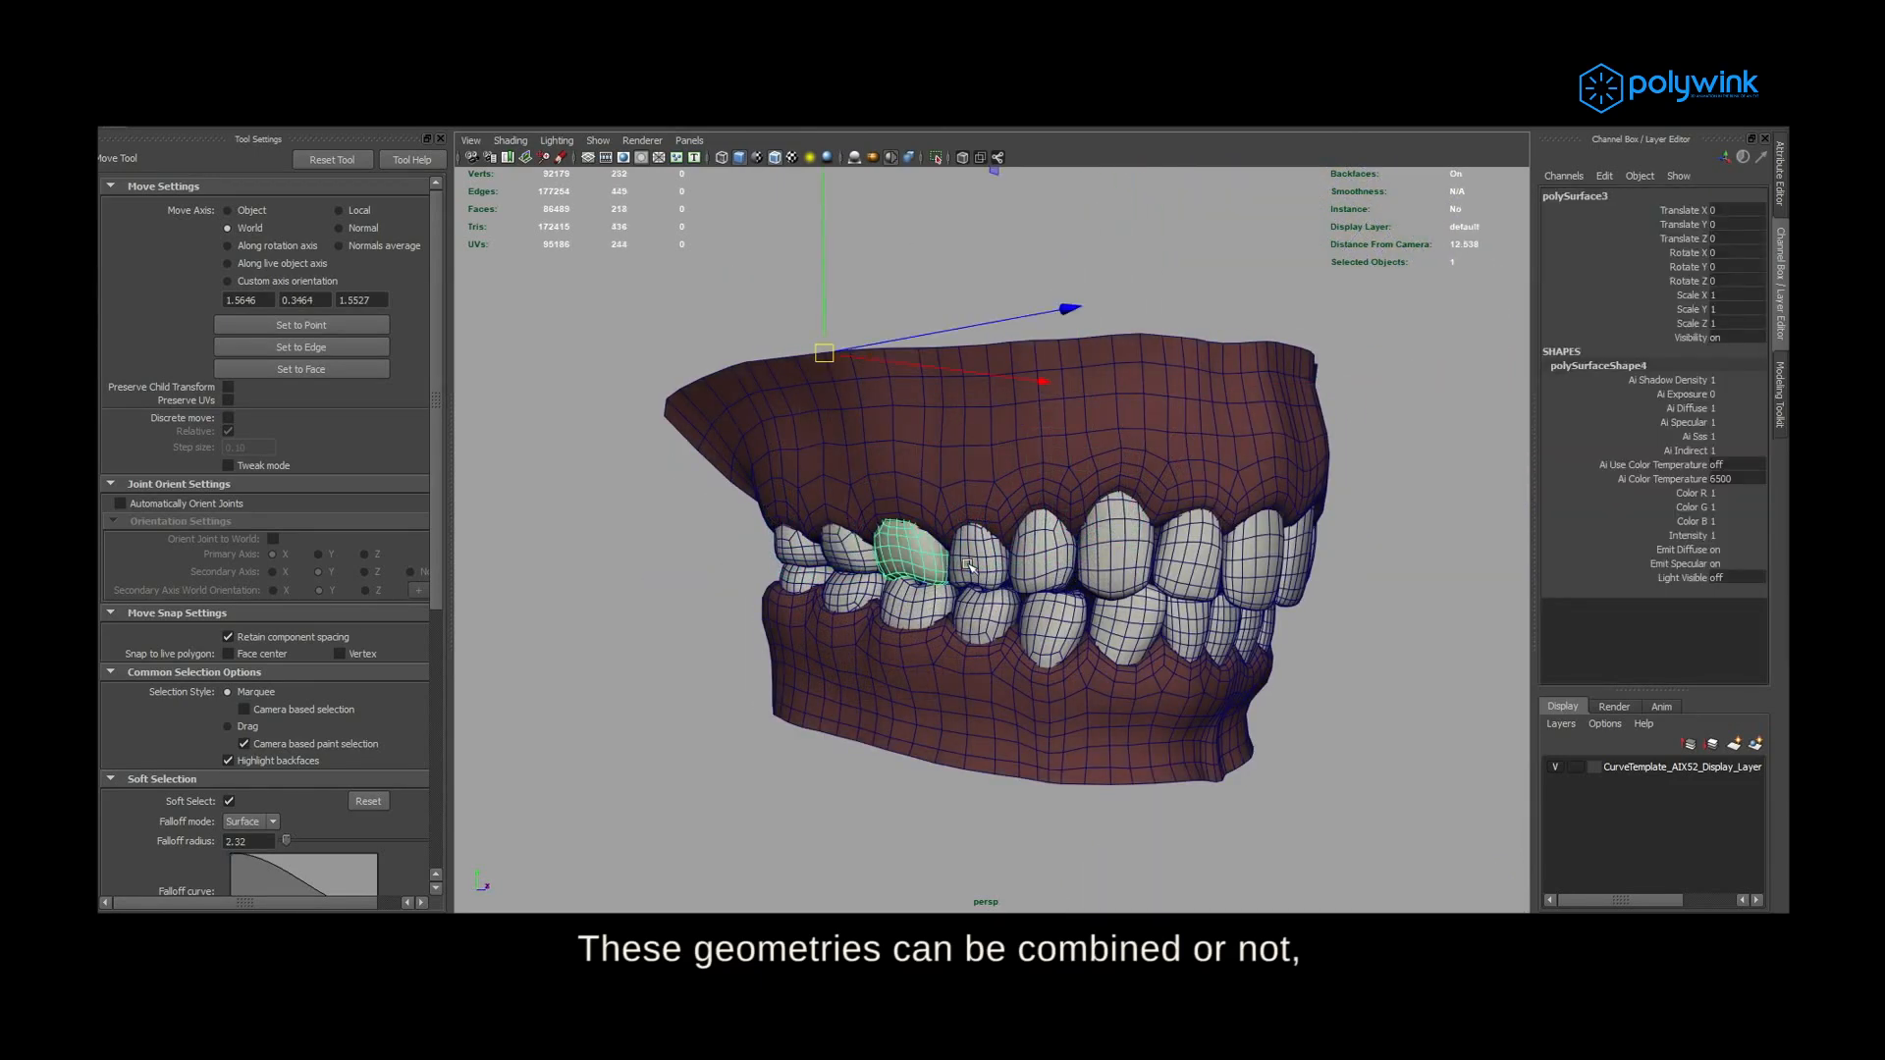
left_click(1037, 567)
left_click_drag(1242, 566, 1163, 570, "alt")
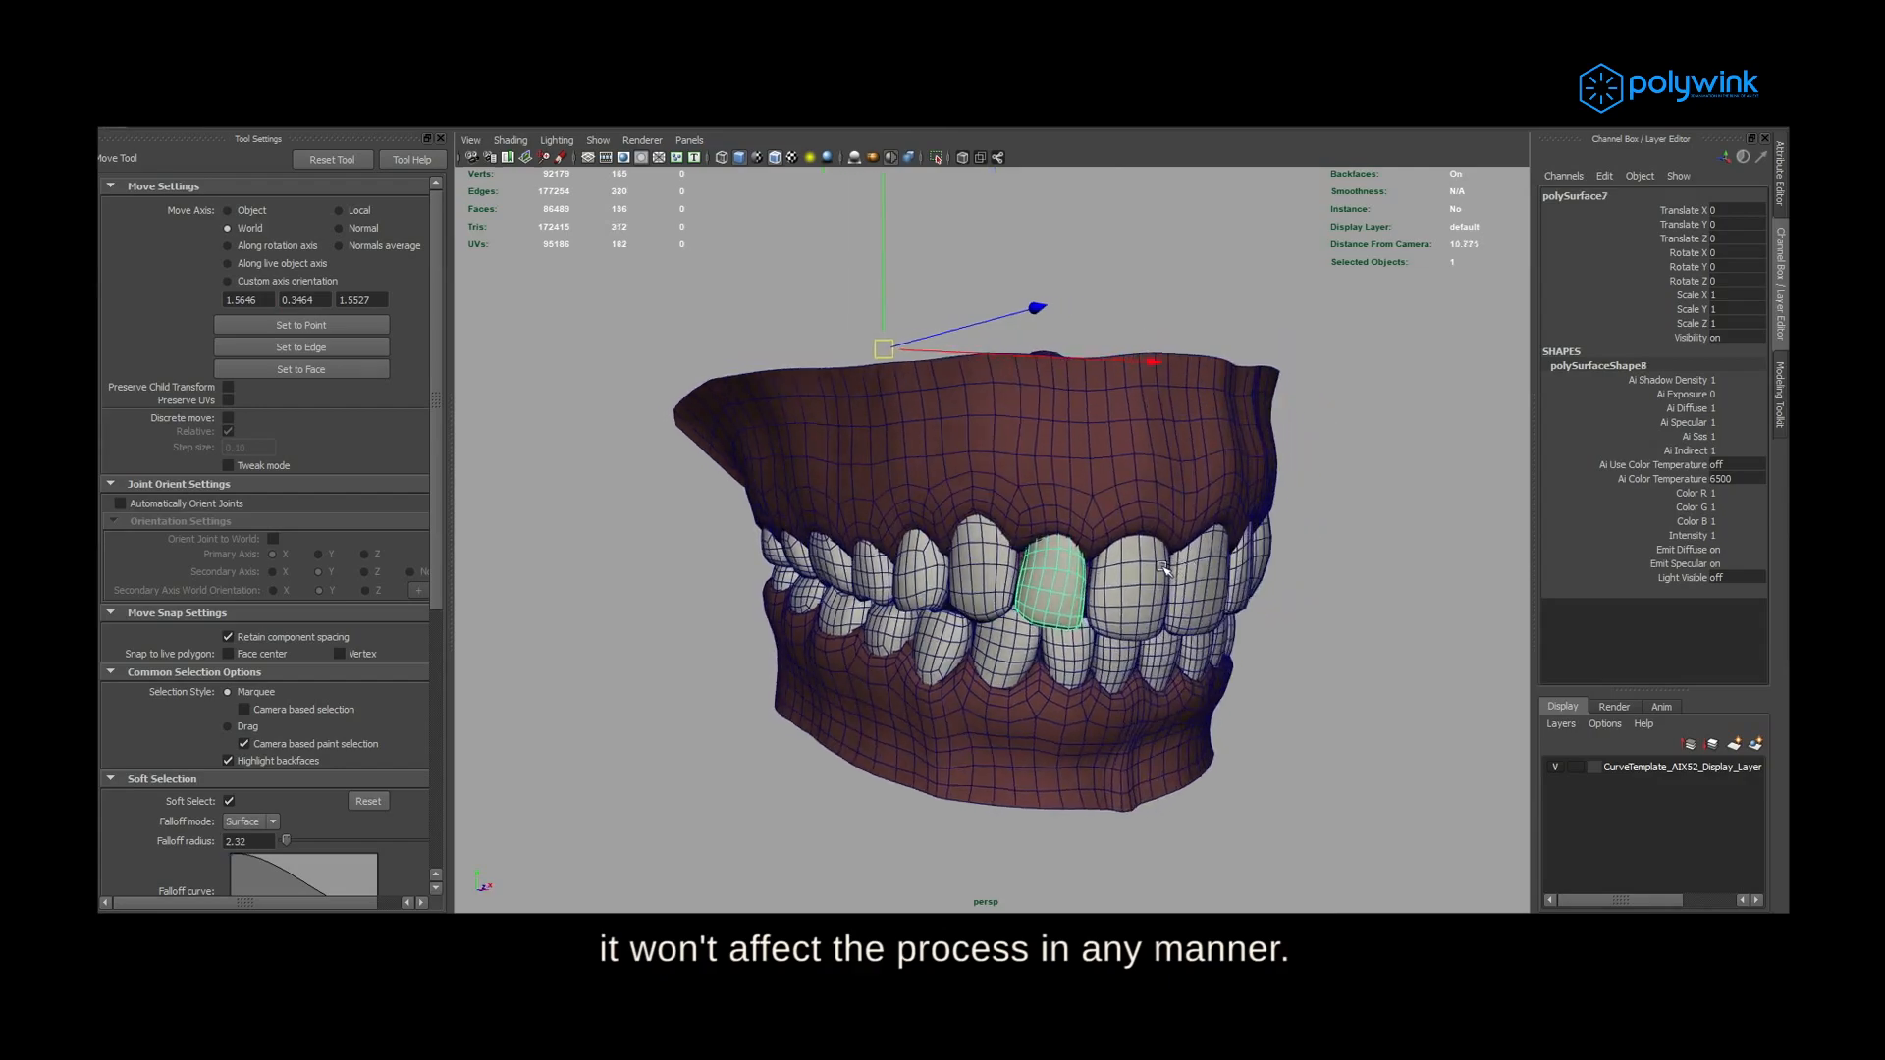
left_click_drag(1301, 600, 1364, 619, "alt")
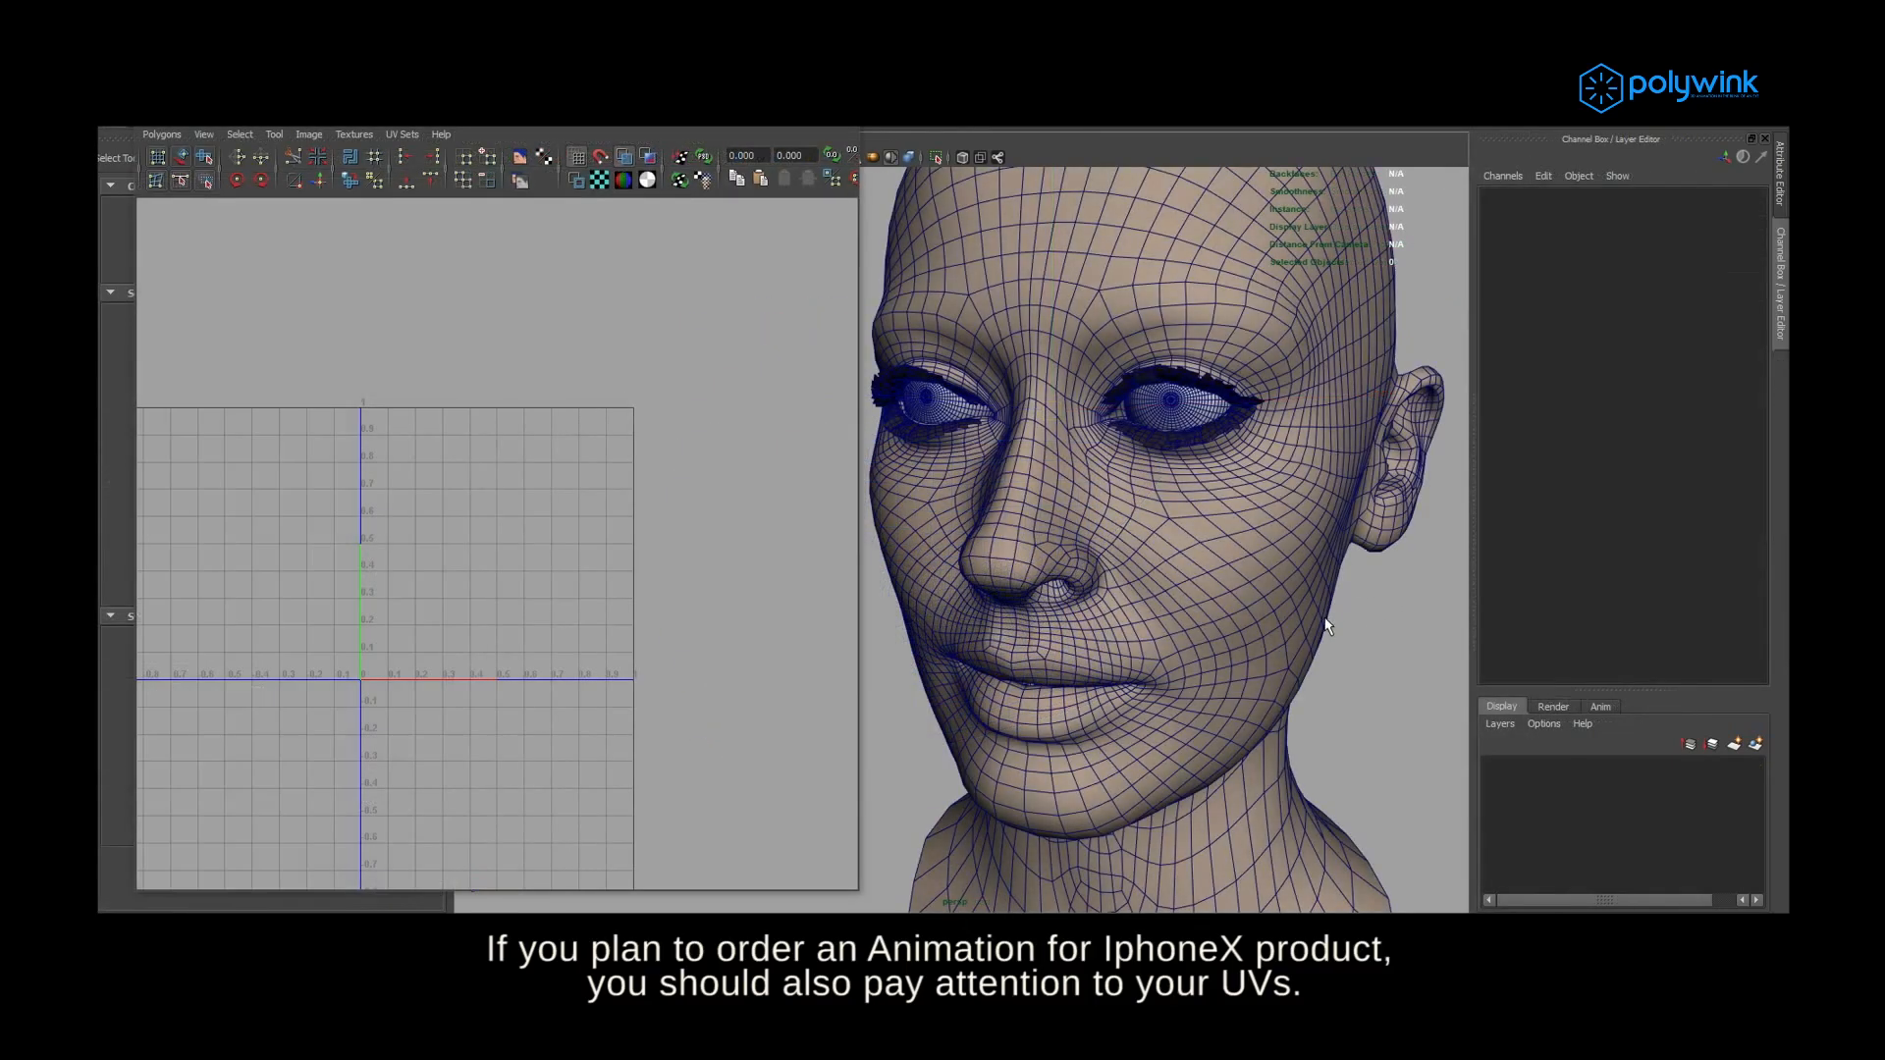
Select the left eye's UVs in the UV editor and shift them by 1.00 into a distinct UV space
left_click_drag(1329, 652, 1266, 630, "alt")
left_click(1152, 443)
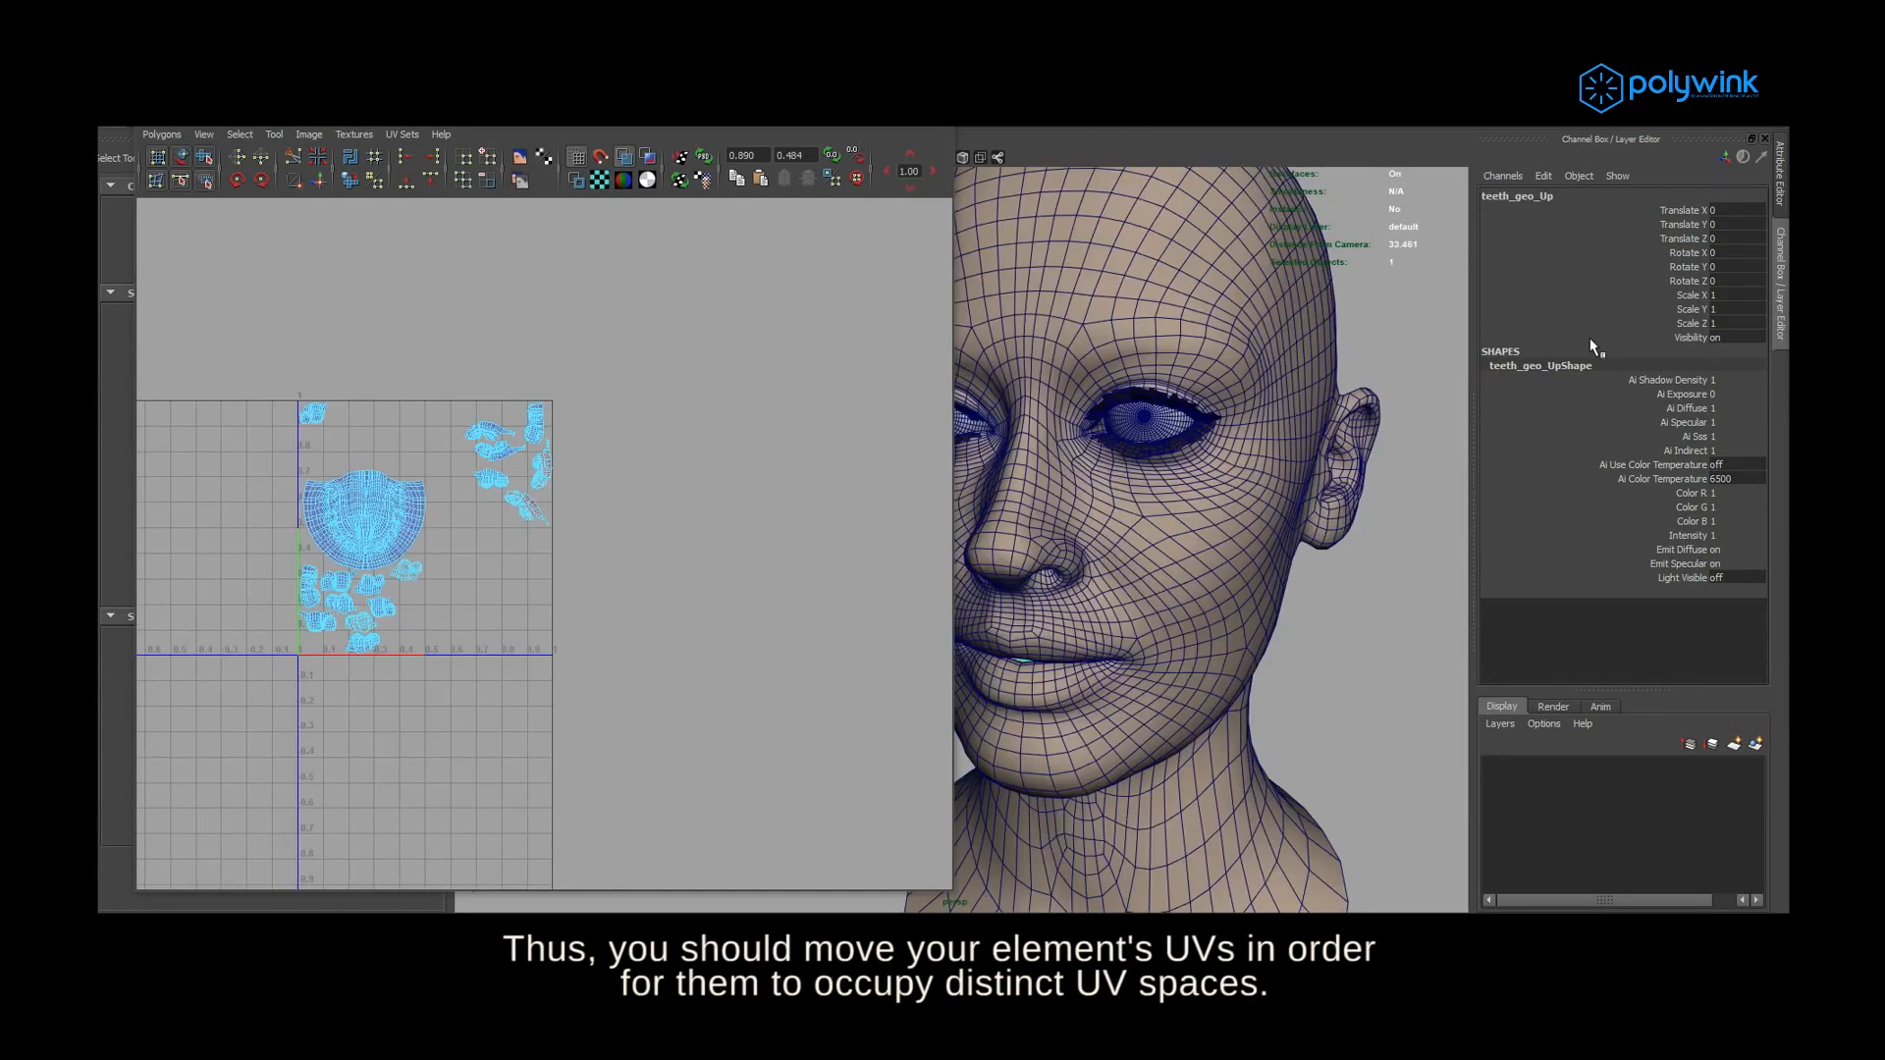
right_click(324, 437)
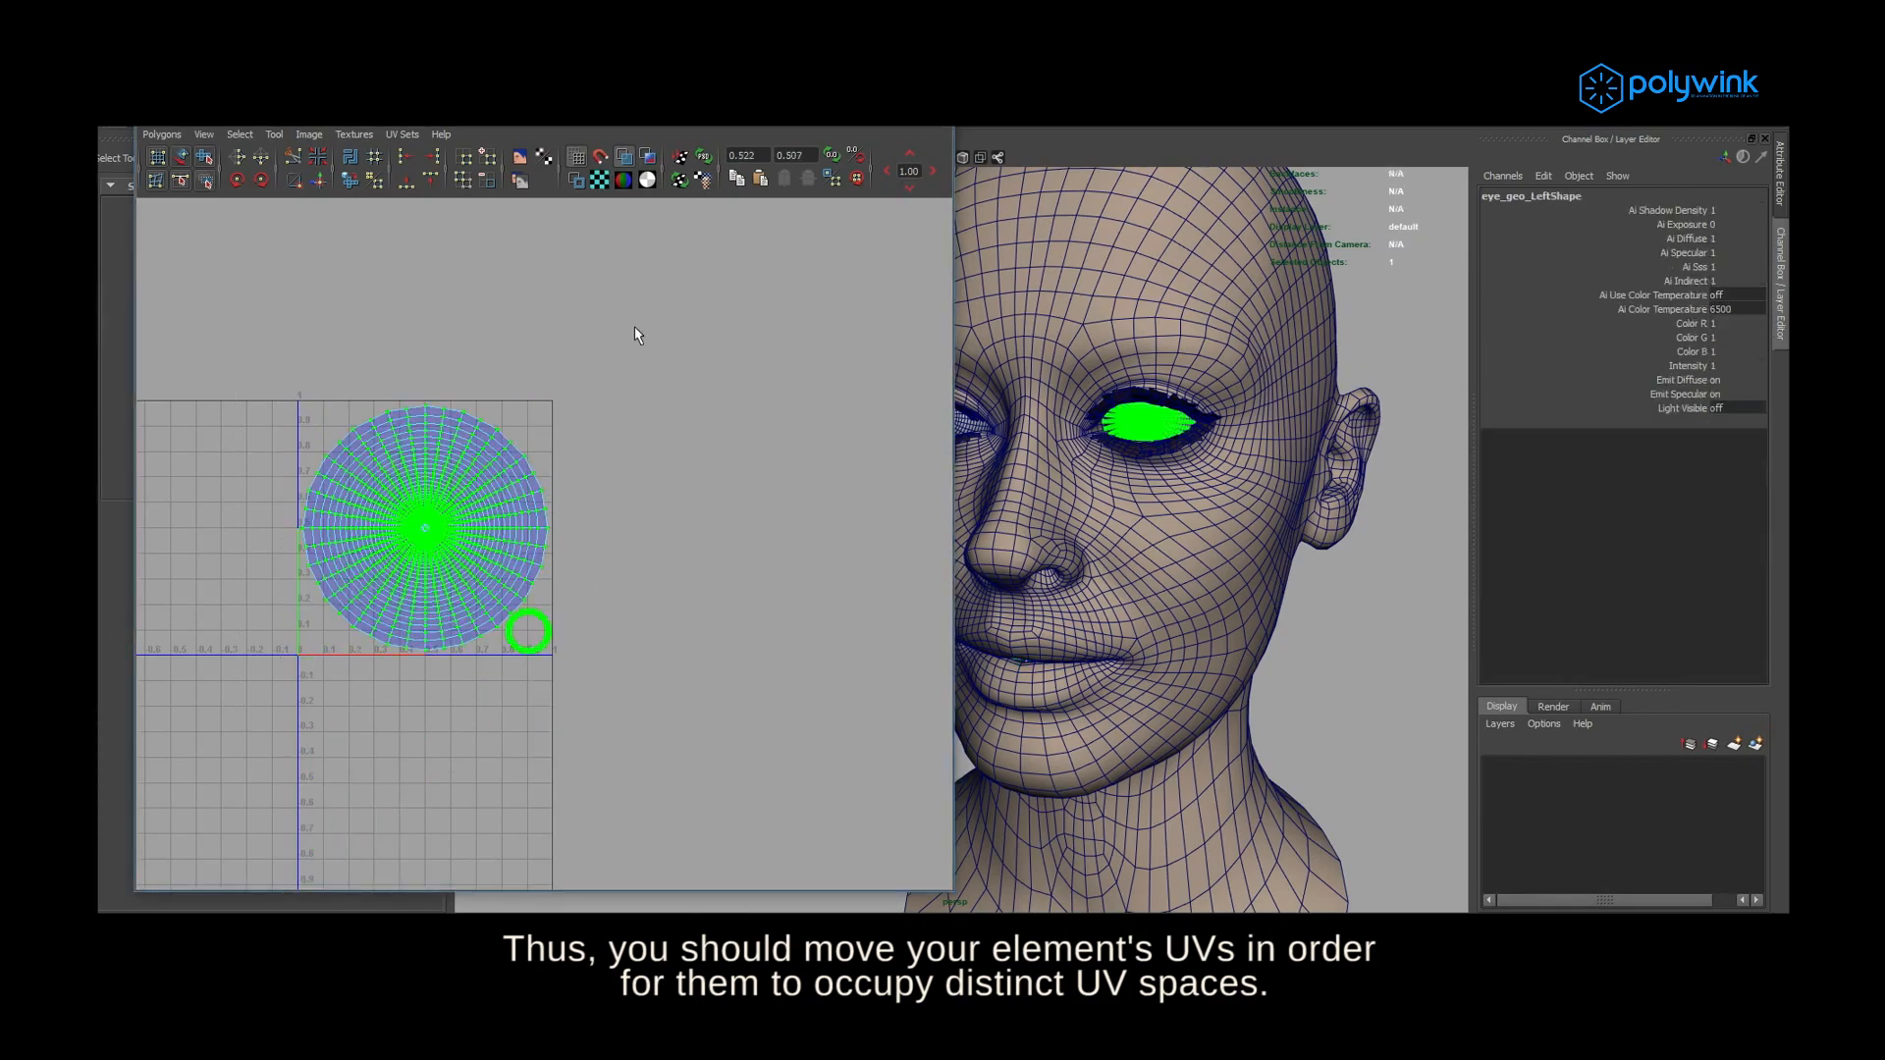
left_click(909, 154)
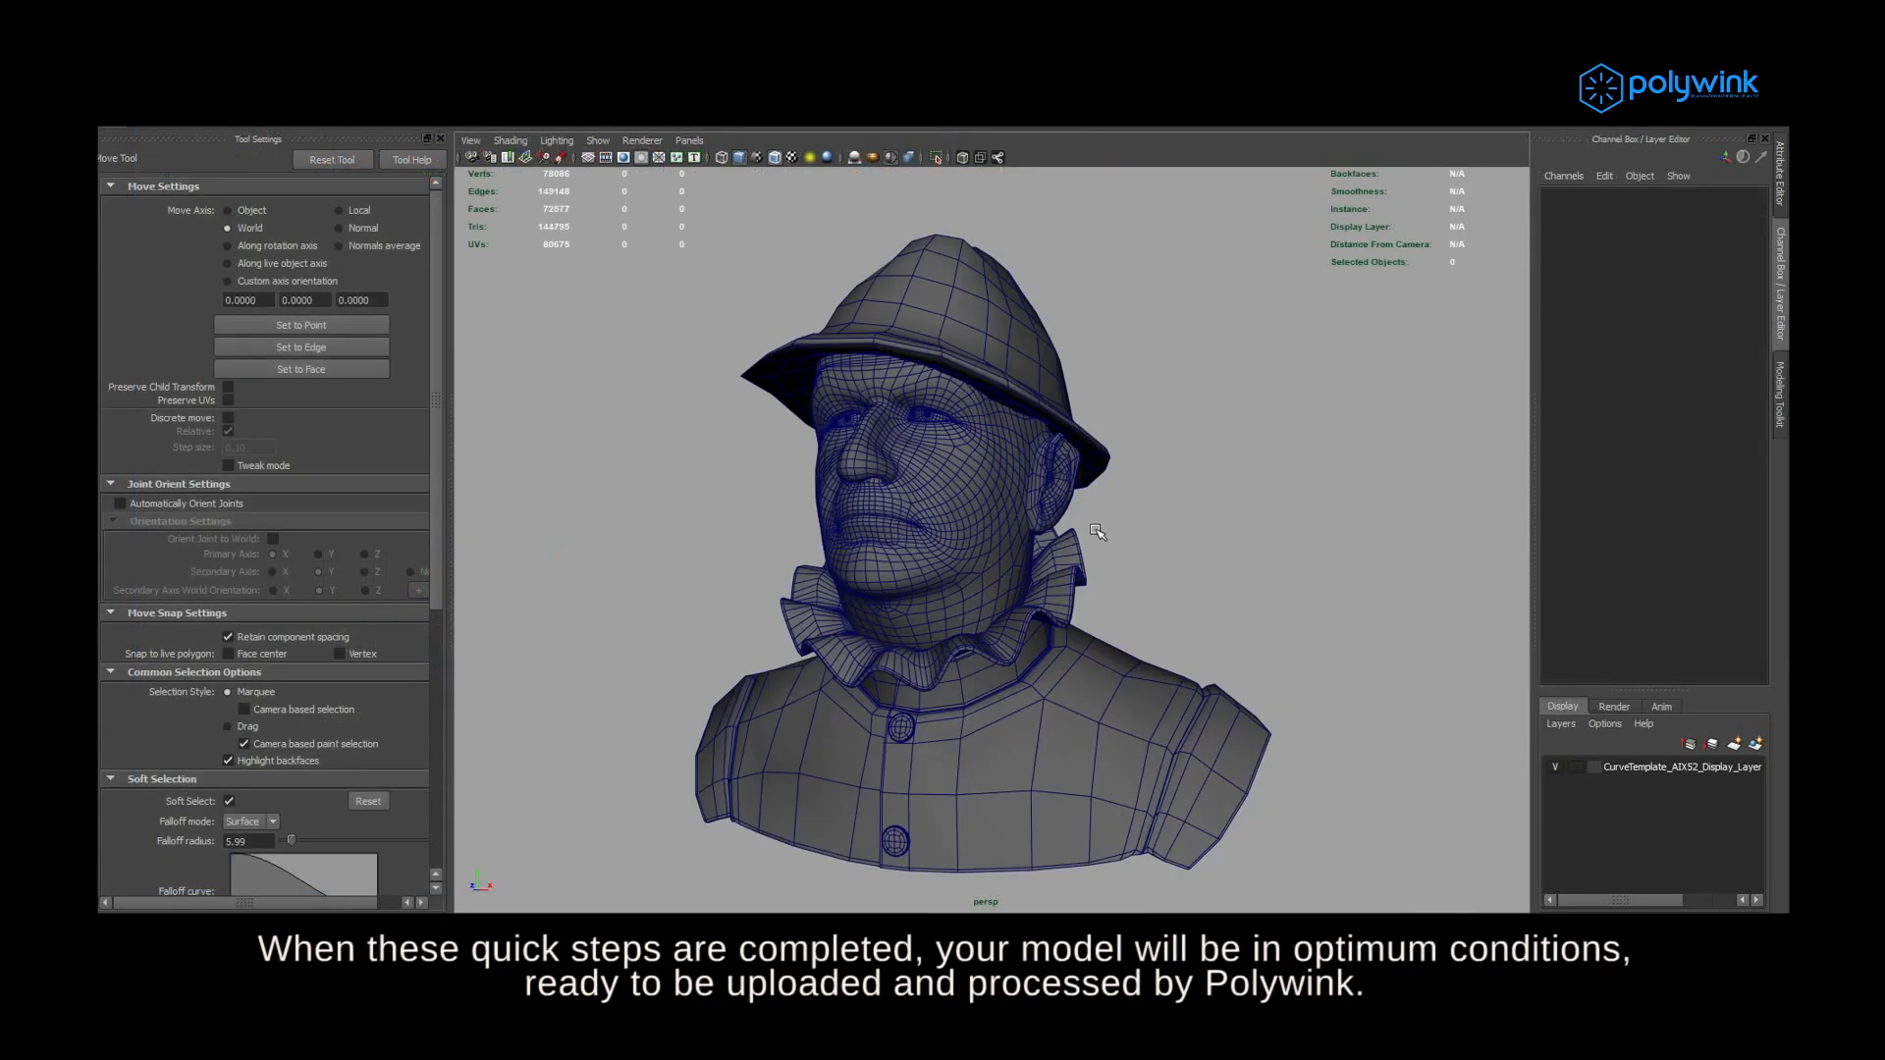
Select the hat and examine the complete male bust with its hat, collar and torso from several angles
left_click_drag(1095, 512, 1172, 526, "alt")
scroll(1170, 534, "up", 2)
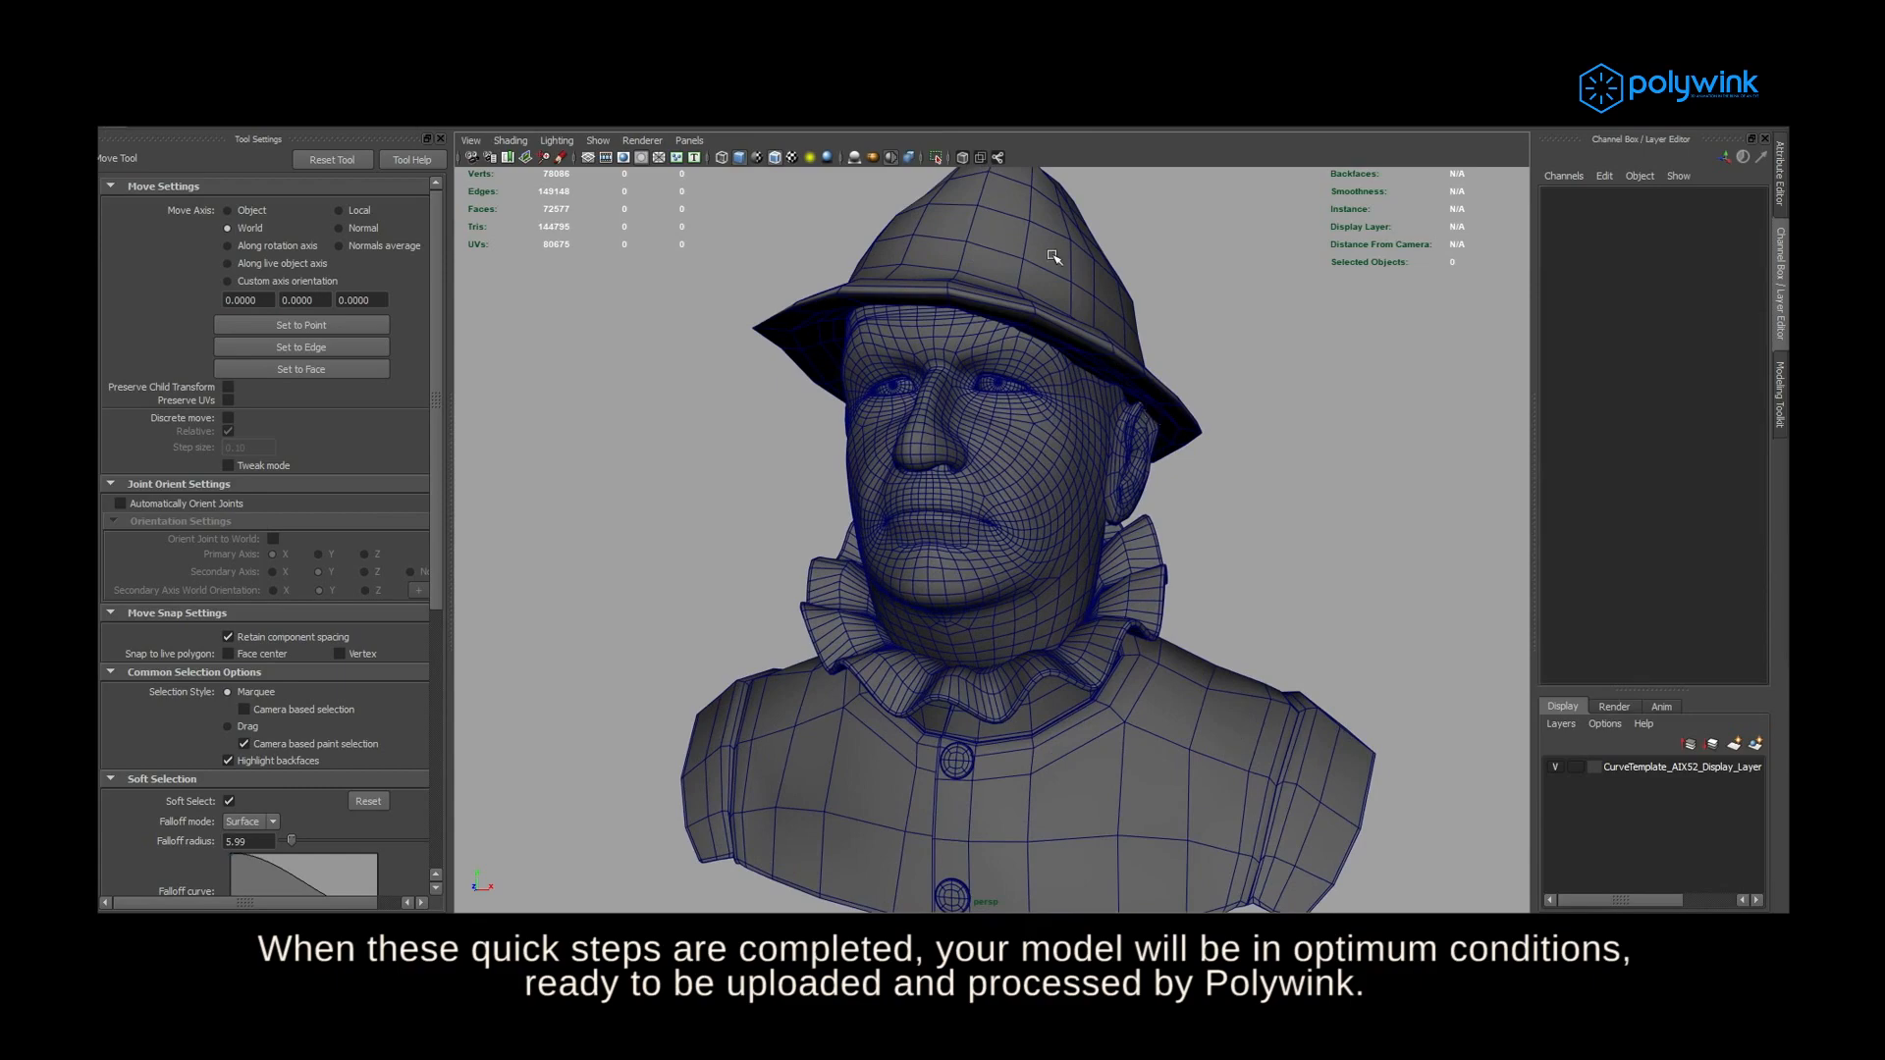
left_click(1052, 254)
left_click_drag(1281, 607, 1185, 528, "alt")
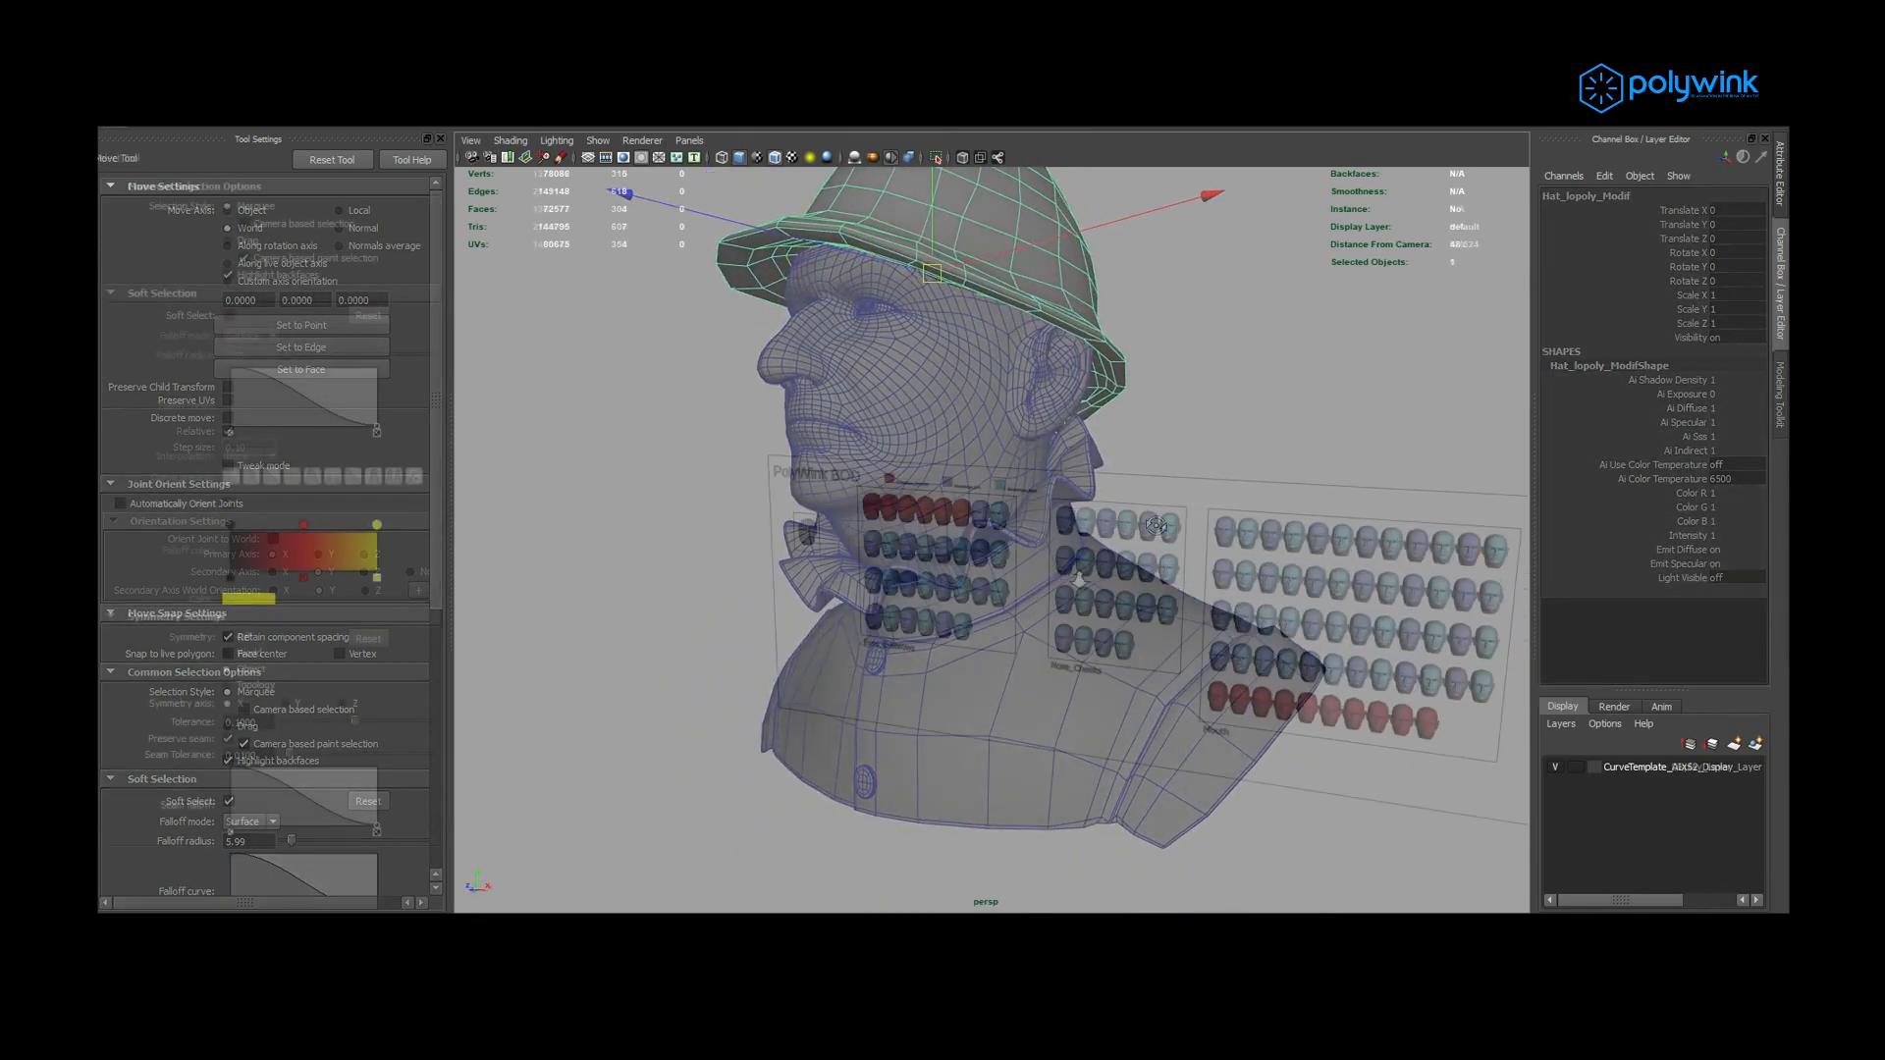
Examine the rows of red, blue and teal blendshape heads up close
scroll(1003, 626, "up", 5)
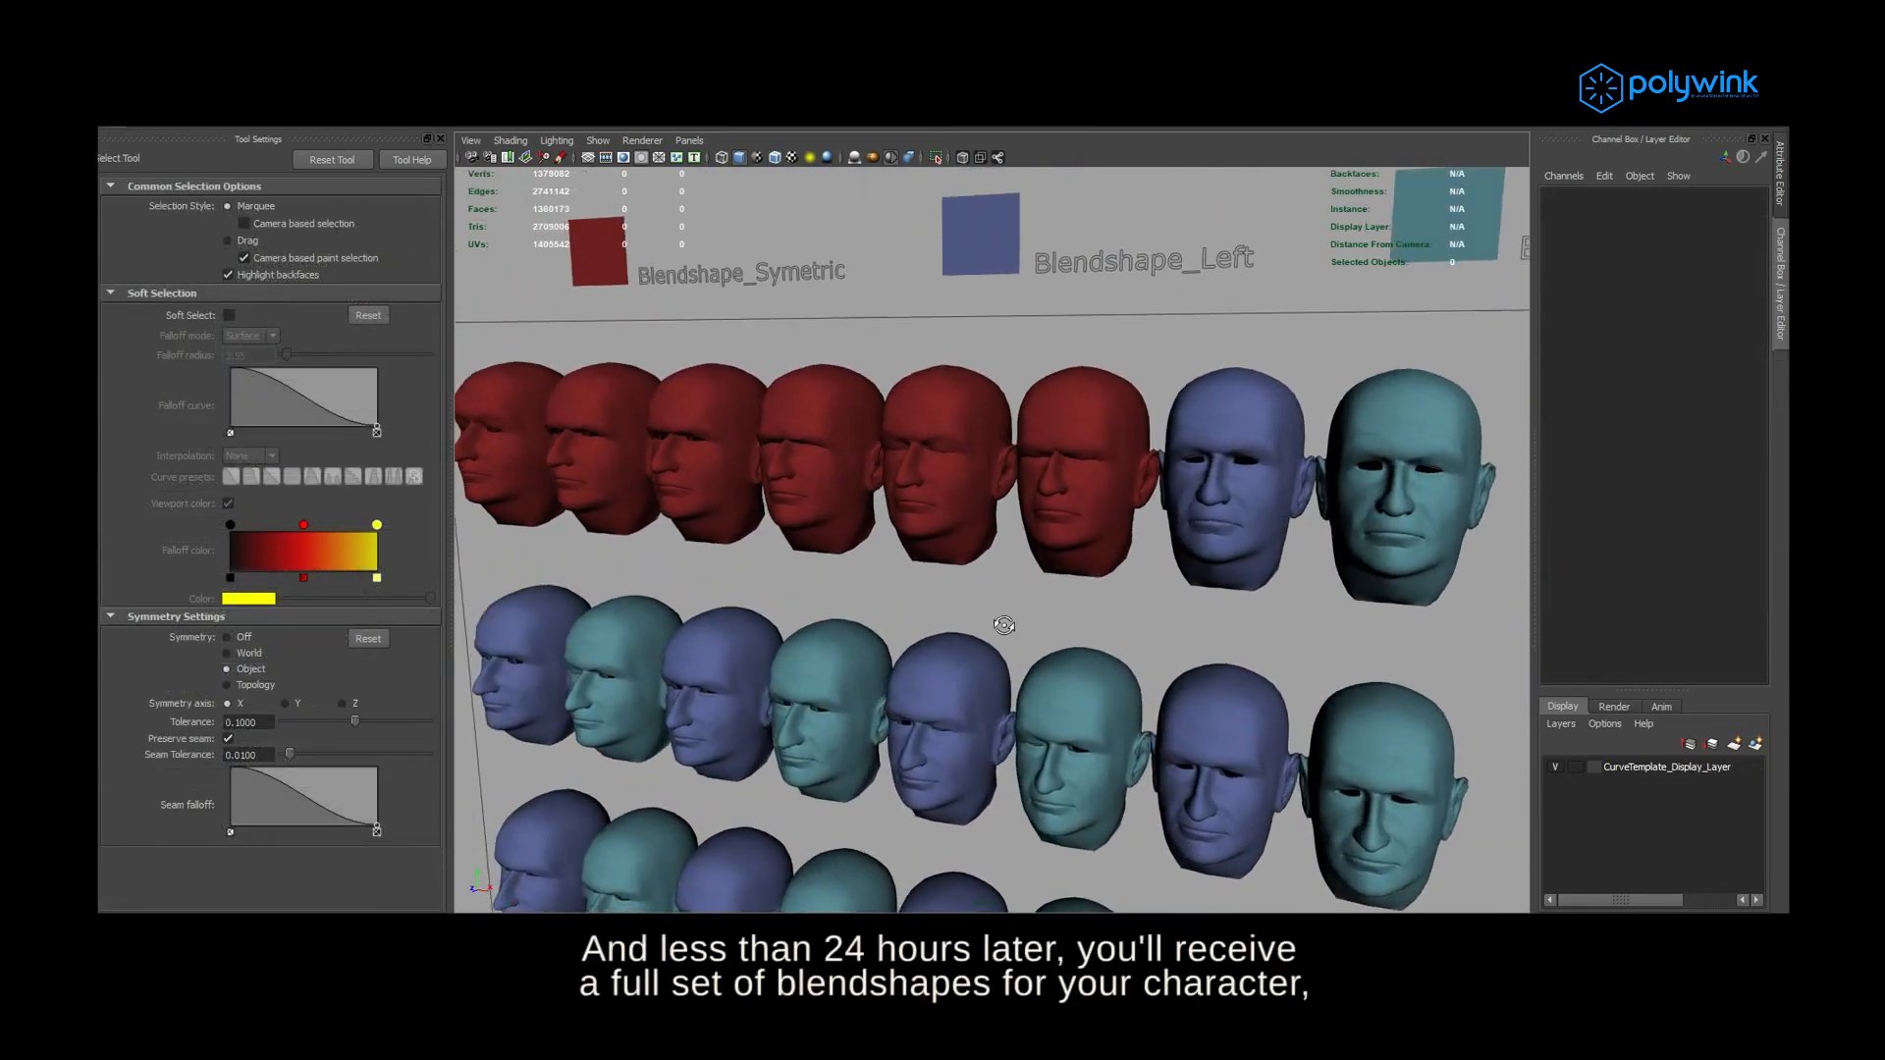
left_click_drag(1004, 625, 1056, 420, "alt")
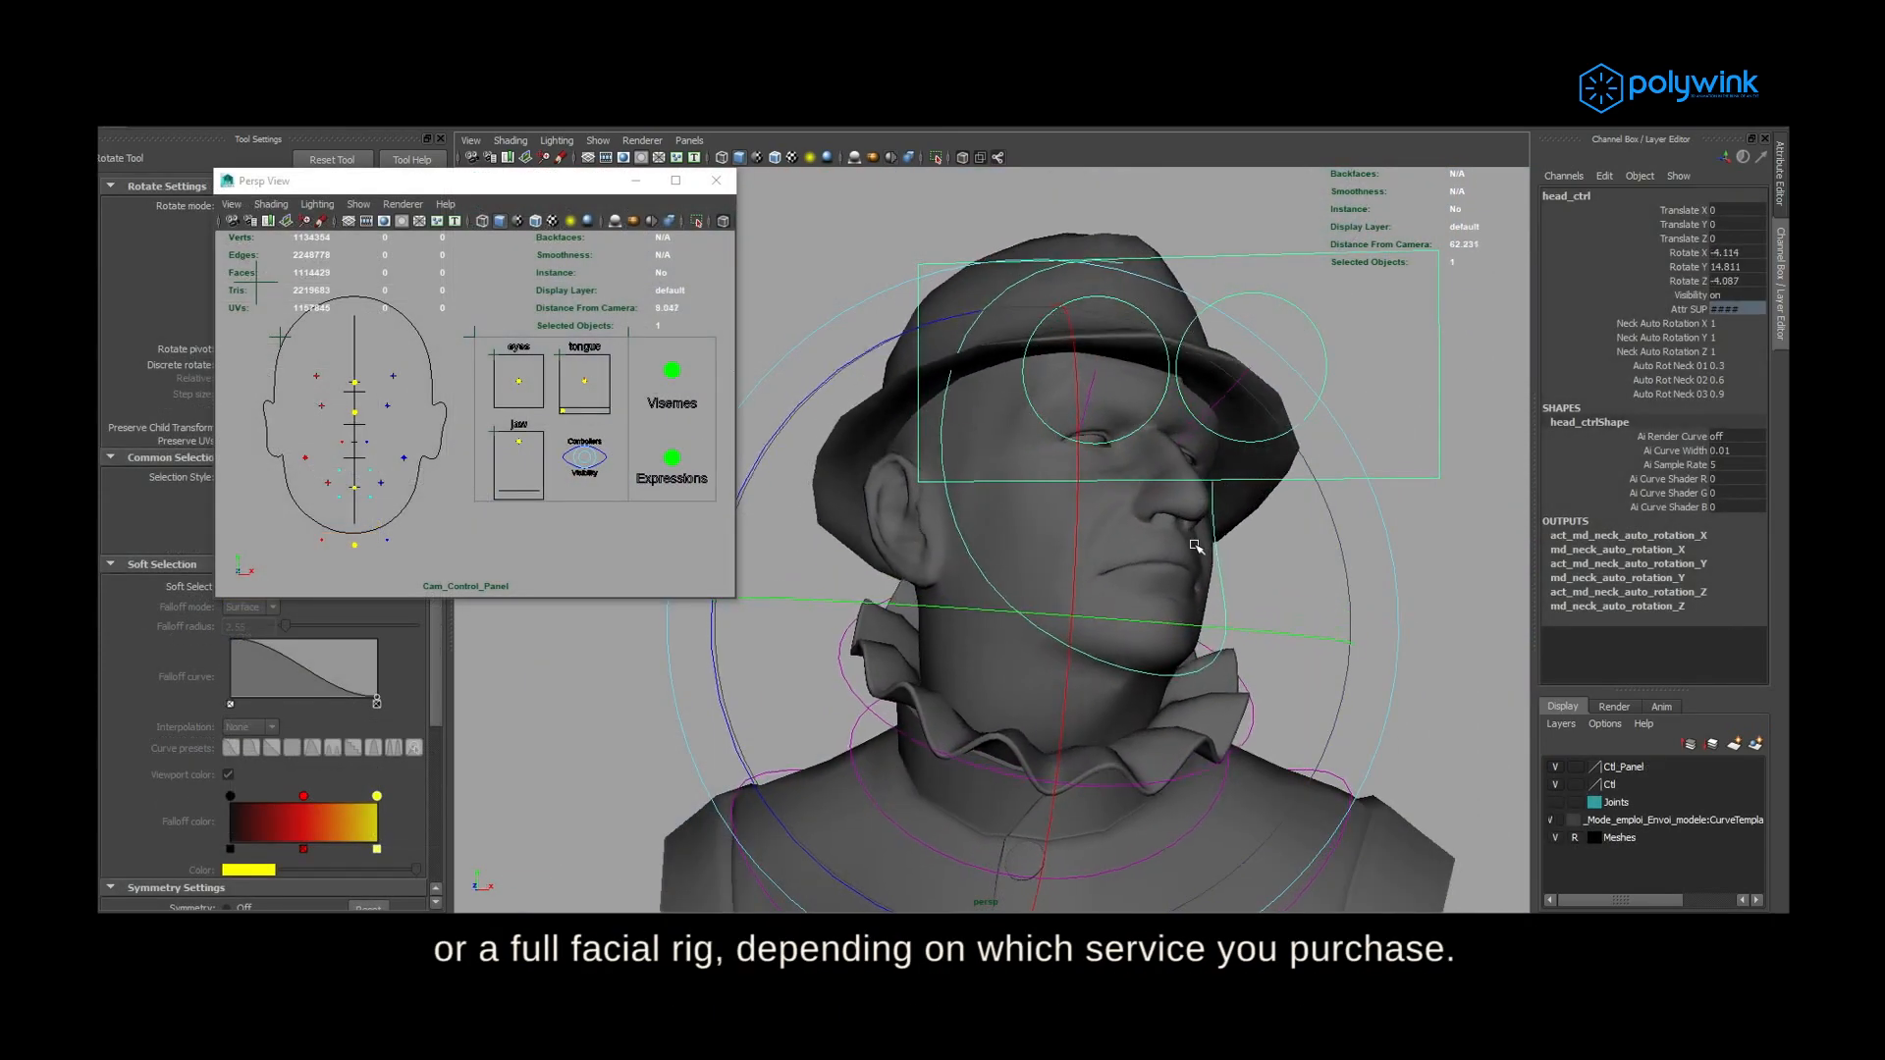
Test the facial rig by rotating the character's head control and moving the jaw controller in the facial control panel
left_click_drag(1194, 545, 1041, 481)
left_click(786, 471)
key("w")
left_click_drag(507, 430, 470, 527)
left_click(1655, 337)
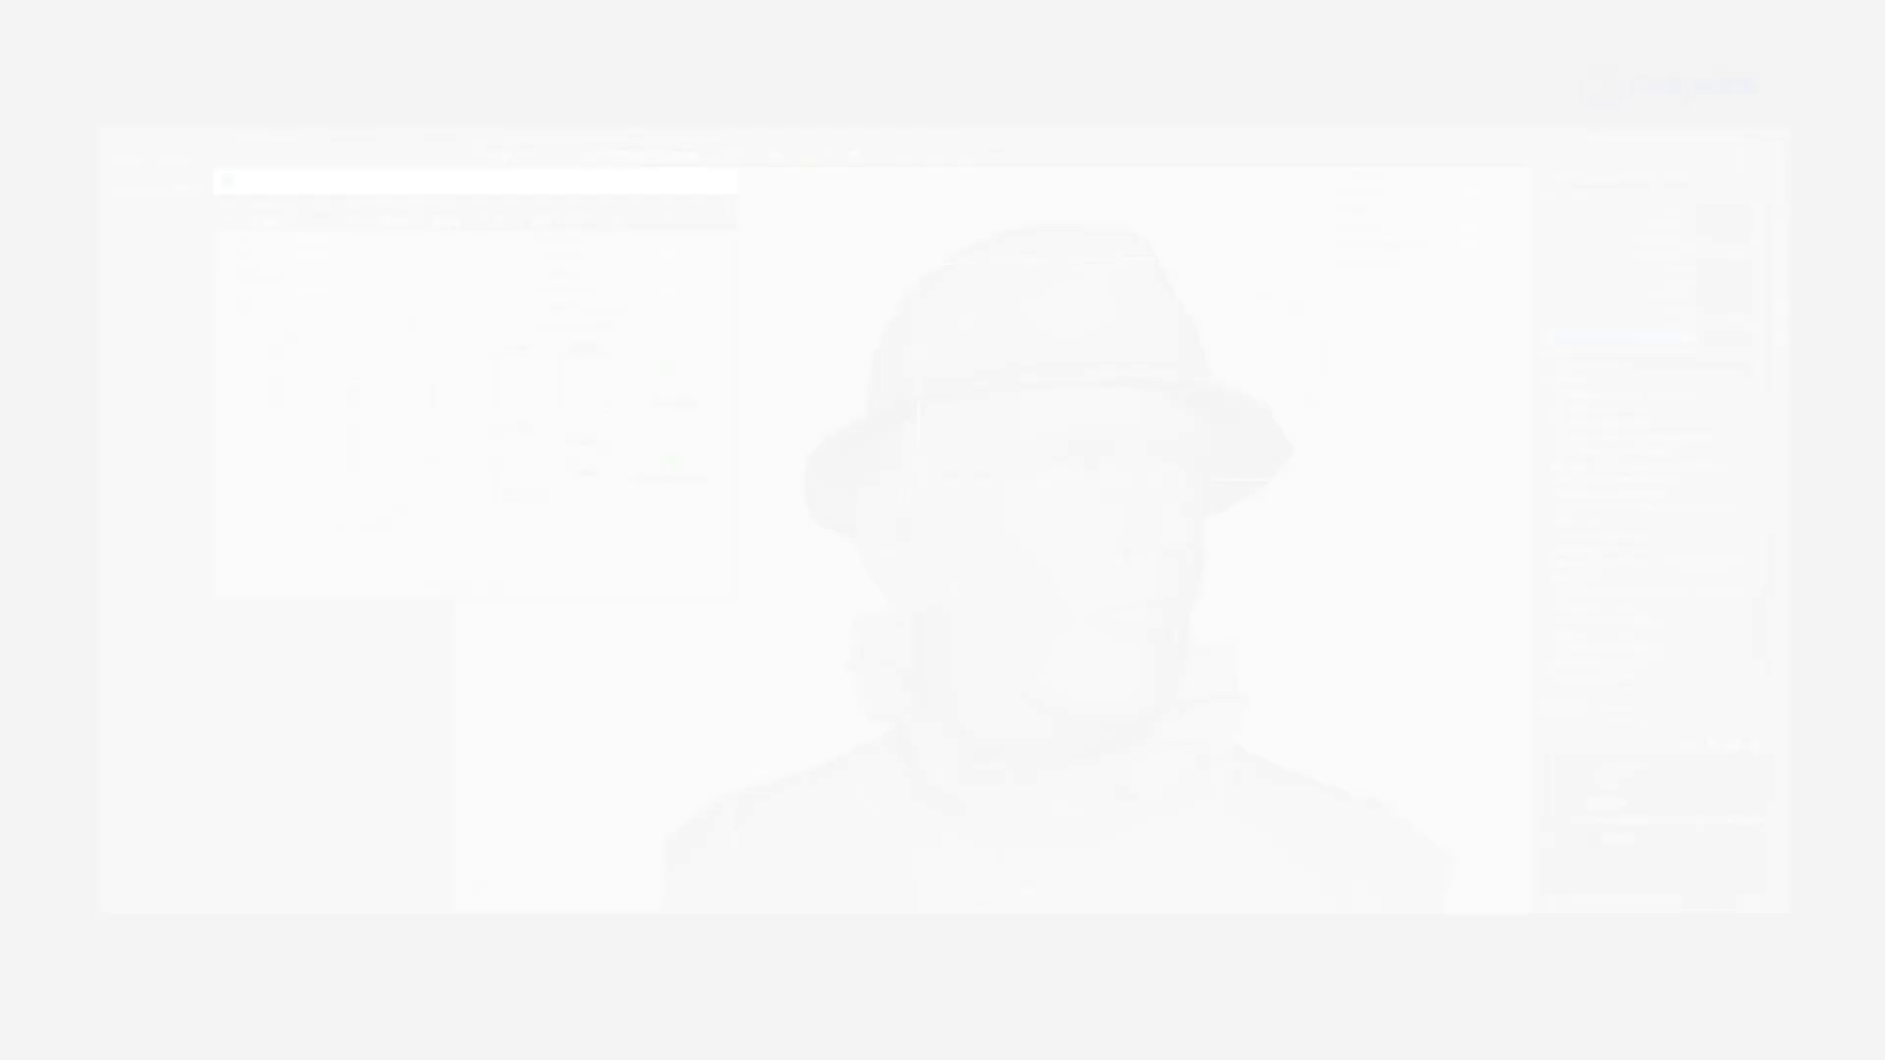